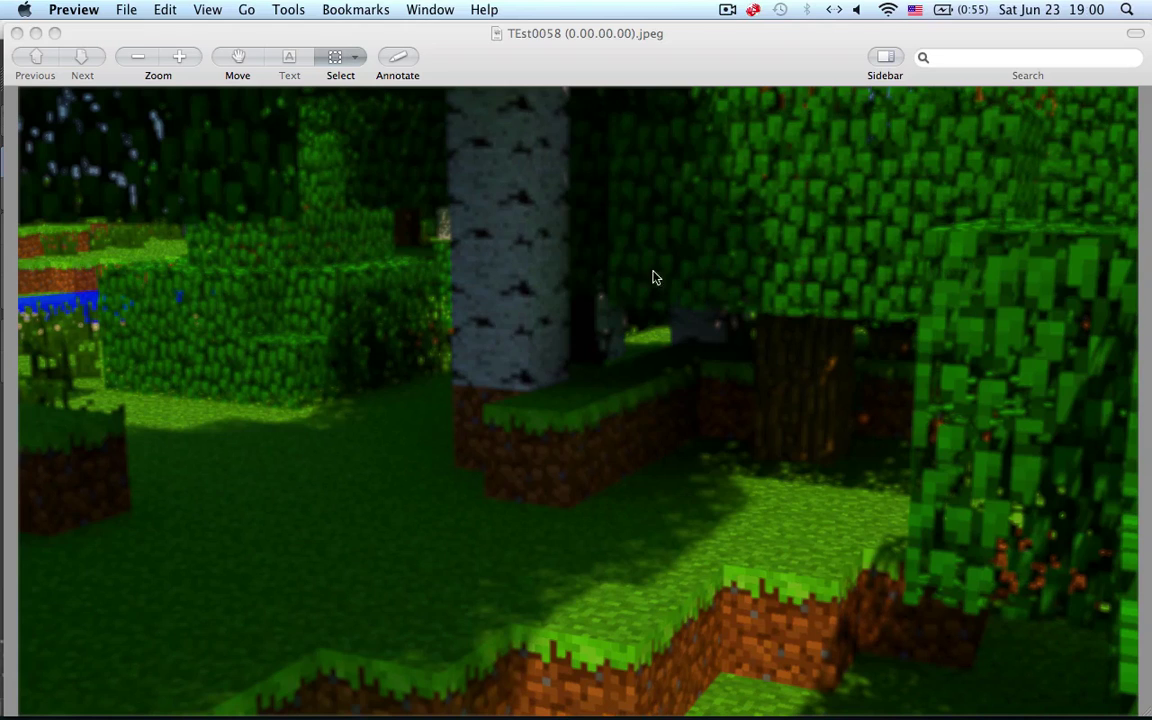
# Examine the foreground leaf blocks in the sample render TEst0058, and close the image to switch to Cinema 4D
pyautogui.click(806, 535)
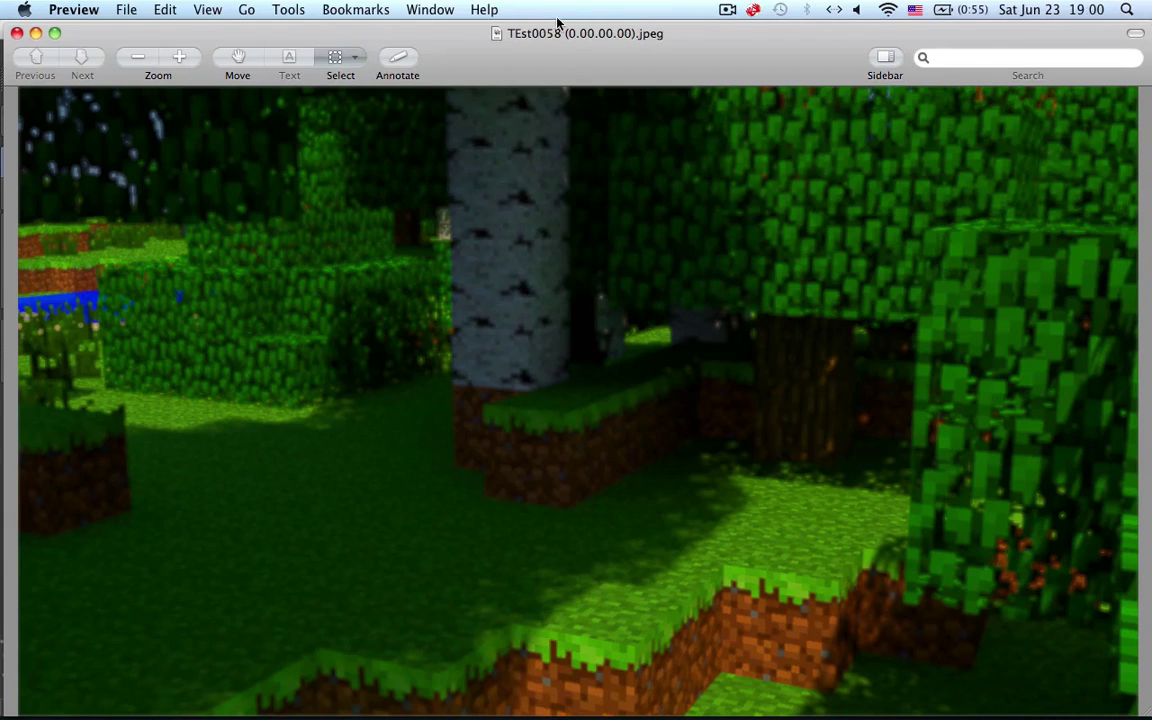
pyautogui.moveTo(509, 39); pyautogui.dragTo(506, 35)
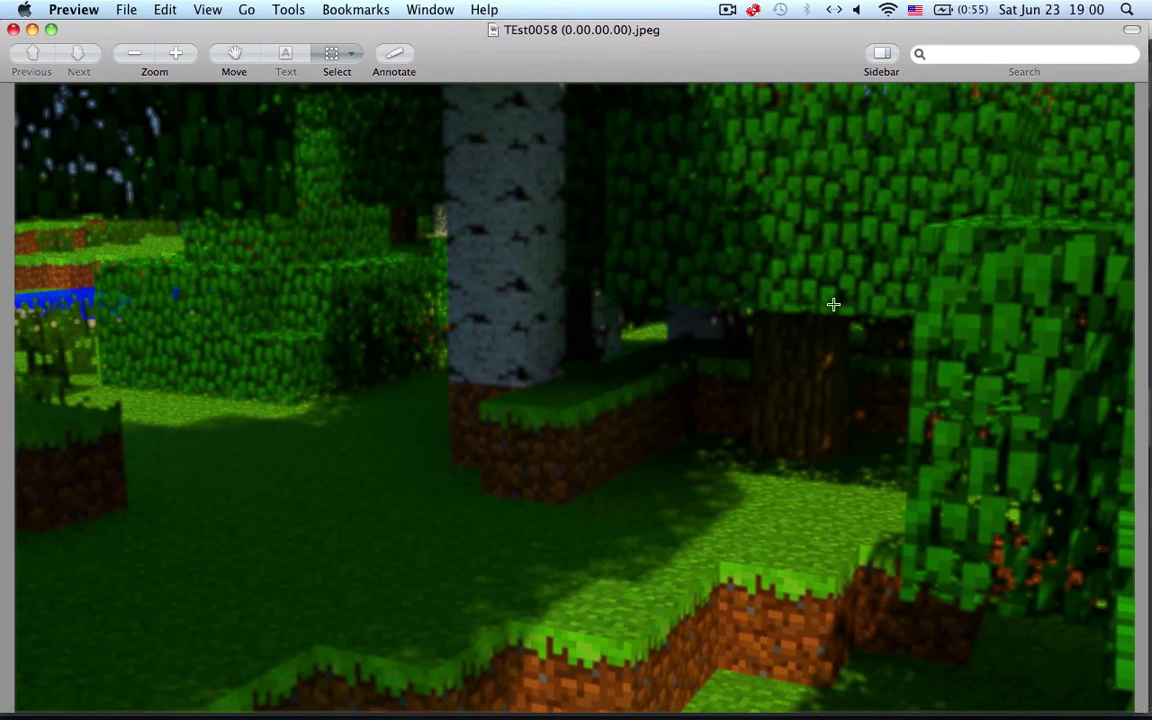
pyautogui.moveTo(1141, 703); pyautogui.dragTo(1145, 704)
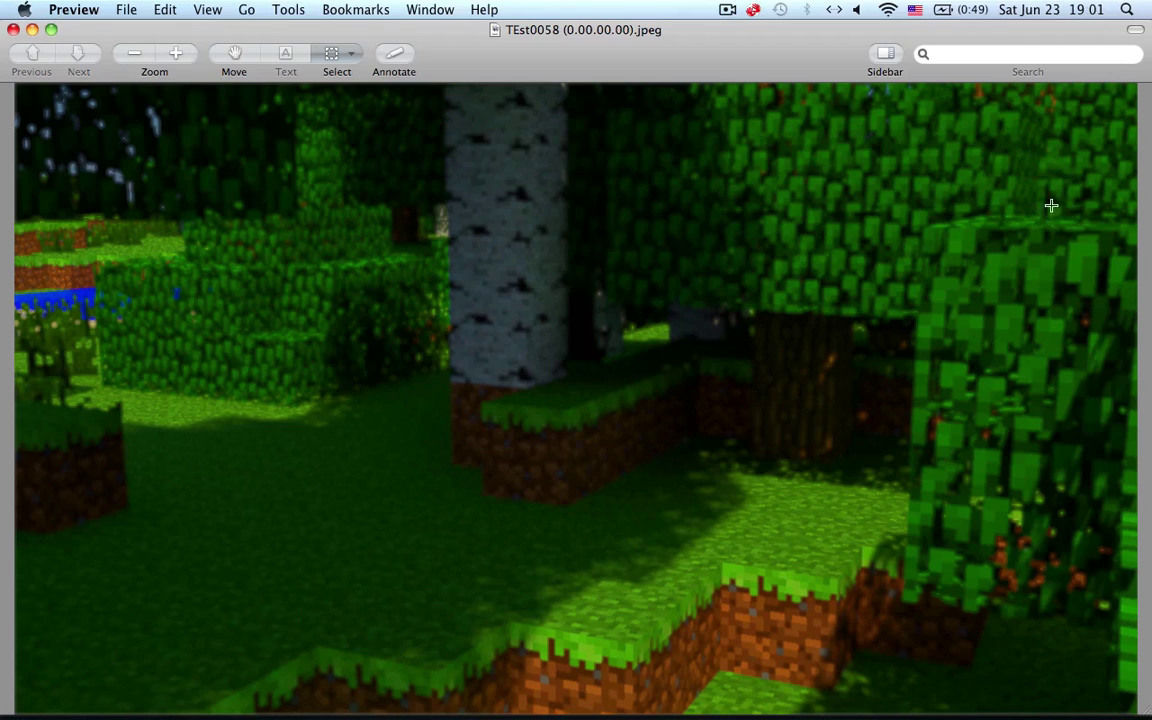
pyautogui.moveTo(913, 222); pyautogui.dragTo(1064, 666)
pyautogui.click(857, 229)
pyautogui.moveTo(911, 238); pyautogui.dragTo(1059, 501)
pyautogui.click(1075, 368)
pyautogui.moveTo(869, 231); pyautogui.dragTo(1100, 630)
pyautogui.click(1100, 262)
pyautogui.moveTo(1098, 259); pyautogui.dragTo(1030, 698)
pyautogui.click(949, 306)
pyautogui.moveTo(930, 281); pyautogui.dragTo(1097, 633)
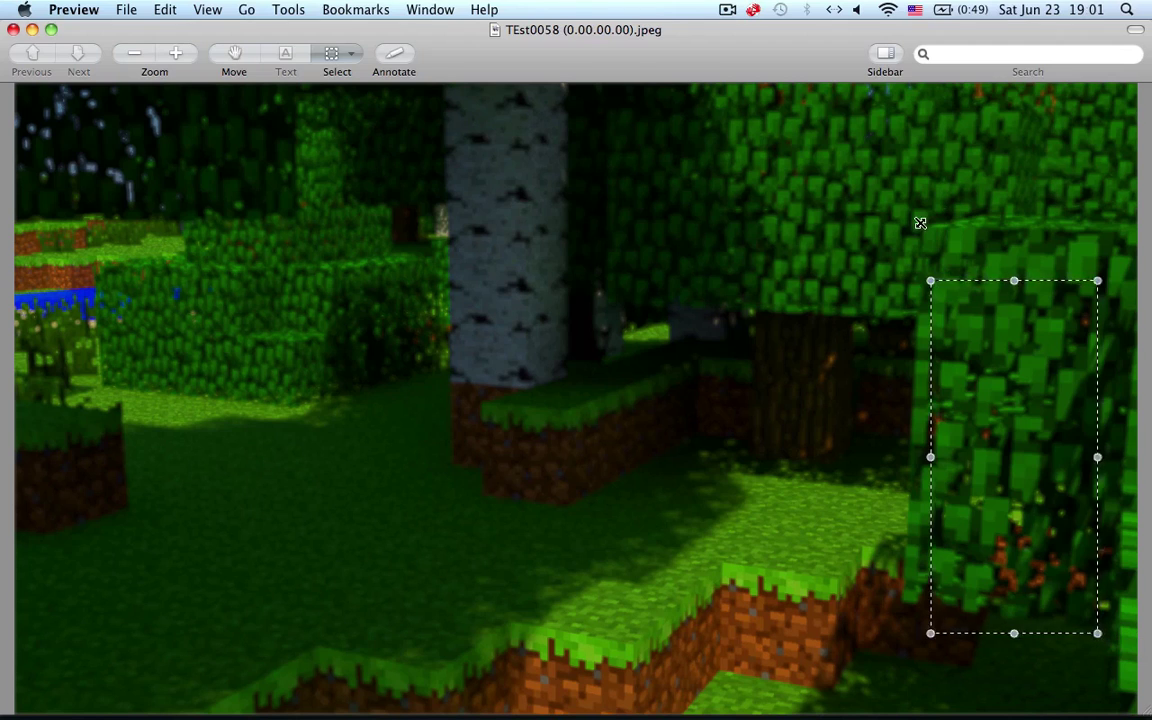
pyautogui.moveTo(920, 223); pyautogui.dragTo(1029, 445)
pyautogui.click(998, 424)
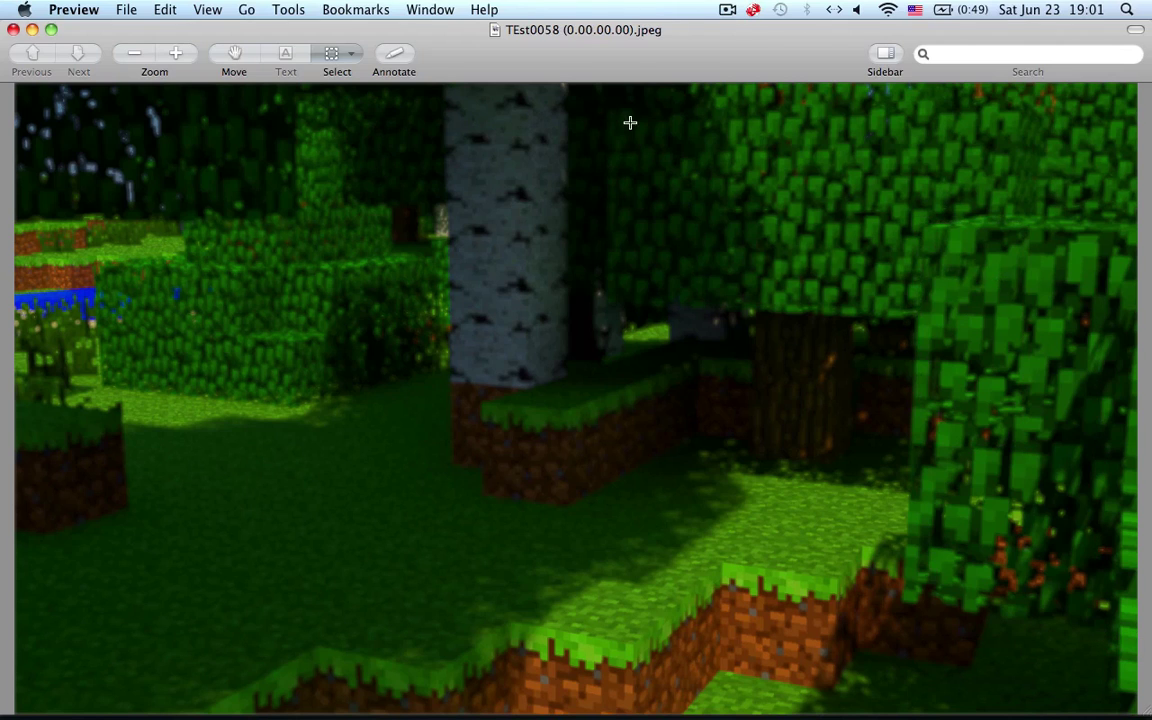
pyautogui.click(14, 30)
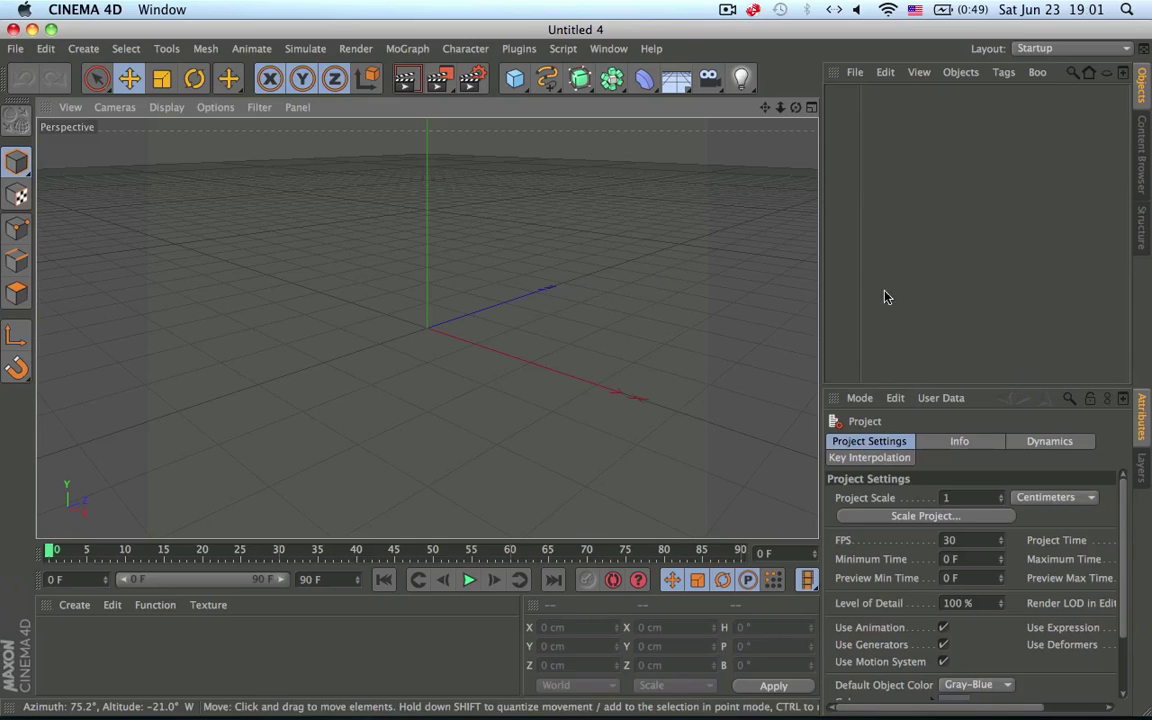
# Load the Set preset from the Content Browser's Characters folder into the empty scene
pyautogui.moveTo(445, 270)
pyautogui.keyDown('alt'); pyautogui.mouseDown()
pyautogui.moveTo(404, 368)
pyautogui.moveTo(468, 334)
pyautogui.moveTo(475, 240)
pyautogui.moveTo(347, 401)
pyautogui.moveTo(401, 370)
pyautogui.moveTo(404, 334)
pyautogui.moveTo(452, 295)
pyautogui.moveTo(542, 347)
pyautogui.moveTo(712, 175)
pyautogui.moveTo(432, 306)
pyautogui.moveTo(430, 440)
pyautogui.moveTo(699, 540)
pyautogui.moveTo(381, 162)
pyautogui.moveTo(727, 390)
pyautogui.moveTo(589, 383)
pyautogui.moveTo(357, 321)
pyautogui.moveTo(360, 420)
pyautogui.moveTo(311, 347)
pyautogui.moveTo(579, 373)
pyautogui.moveTo(437, 501)
pyautogui.moveTo(420, 468)
pyautogui.moveTo(419, 399)
pyautogui.moveTo(301, 273)
pyautogui.moveTo(352, 193)
pyautogui.moveTo(470, 205)
pyautogui.moveTo(396, 291)
pyautogui.moveTo(476, 206)
pyautogui.moveTo(491, 252)
pyautogui.moveTo(500, 235)
pyautogui.mouseUp(); pyautogui.keyUp('alt')
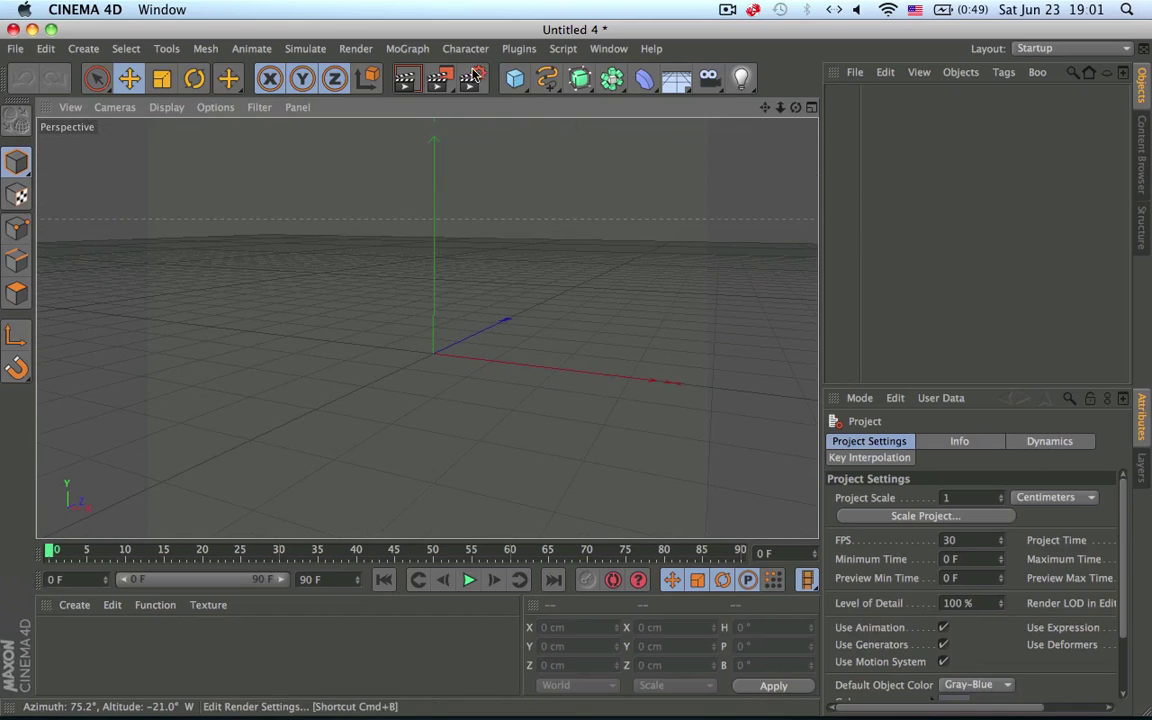
pyautogui.hotkey('shift', 'F8')
pyautogui.doubleClick(1033, 130)
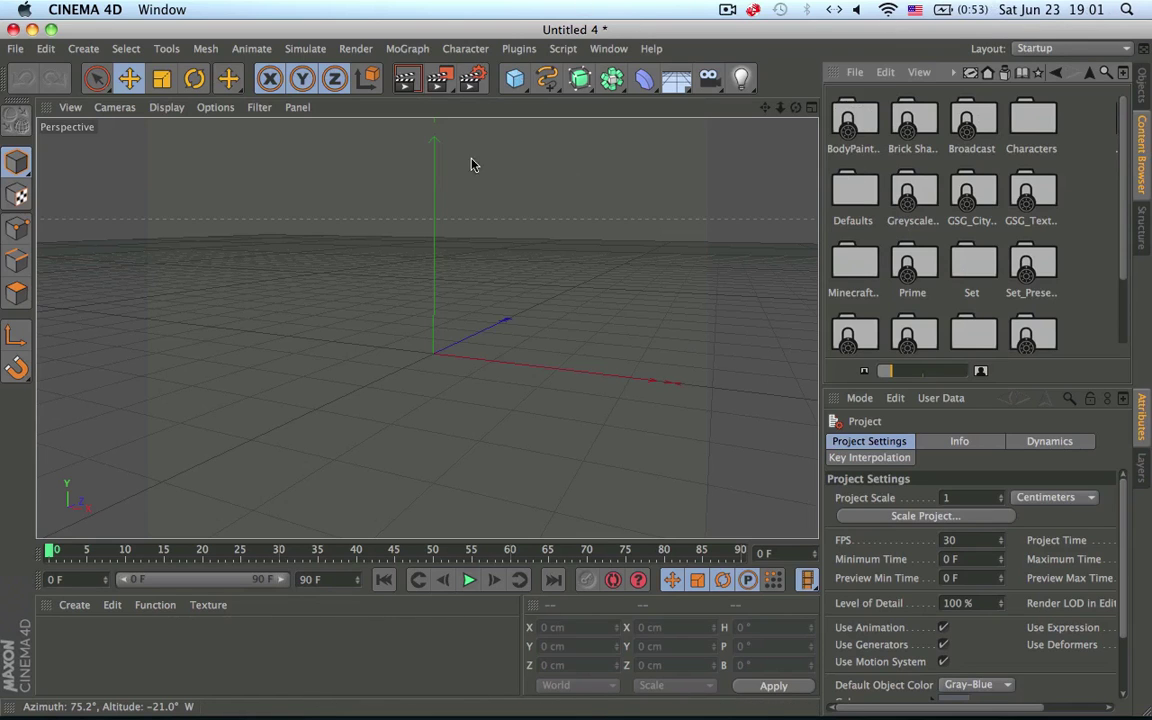
pyautogui.keyDown('alt'); pyautogui.moveTo(430, 326); pyautogui.dragTo(445, 305); pyautogui.keyUp('alt')
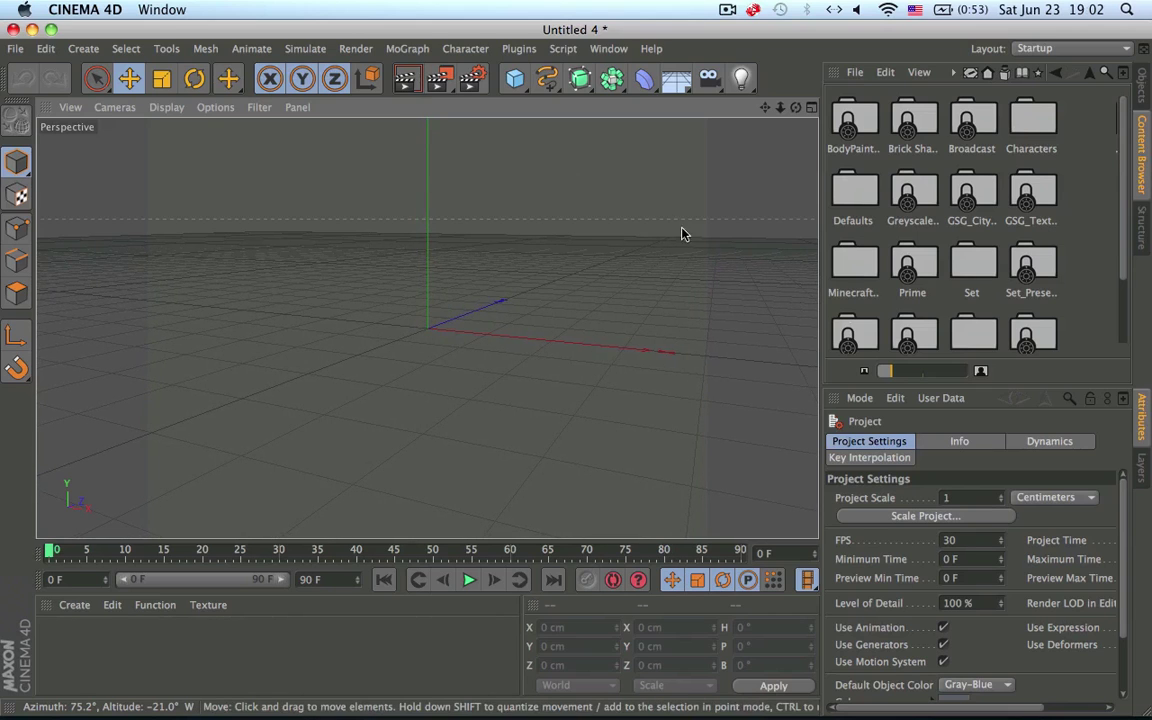
pyautogui.keyDown('alt'); pyautogui.moveTo(681, 234); pyautogui.dragTo(602, 175); pyautogui.keyUp('alt')
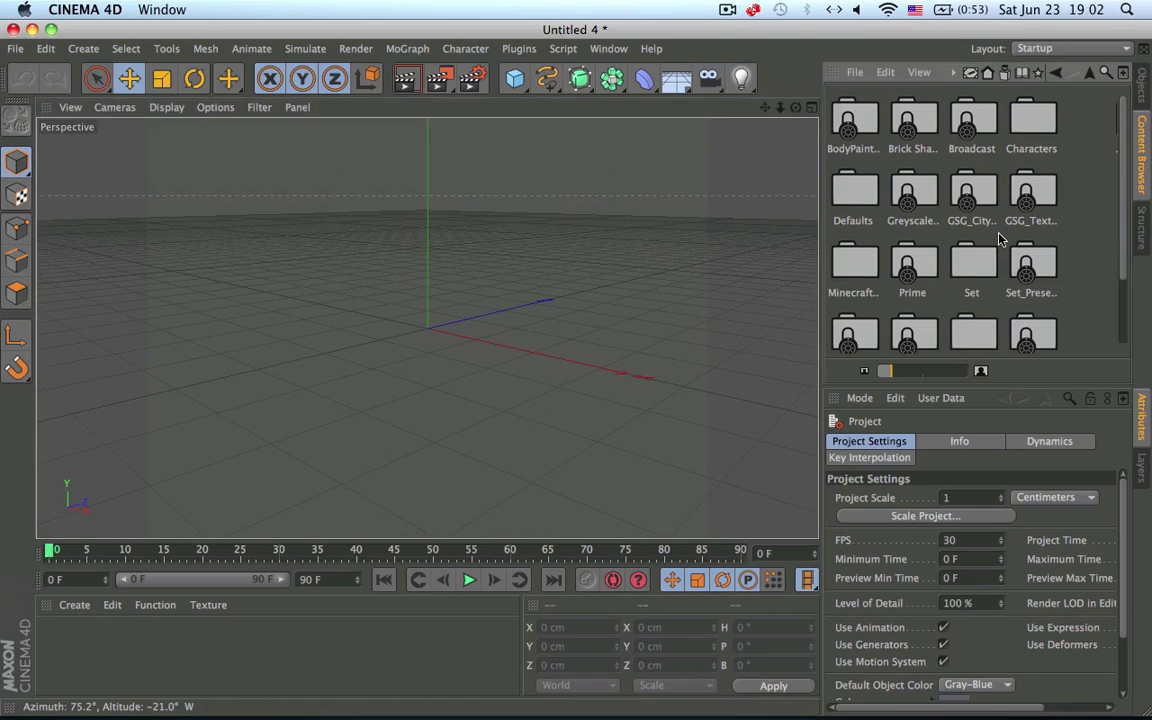
pyautogui.doubleClick(1040, 116)
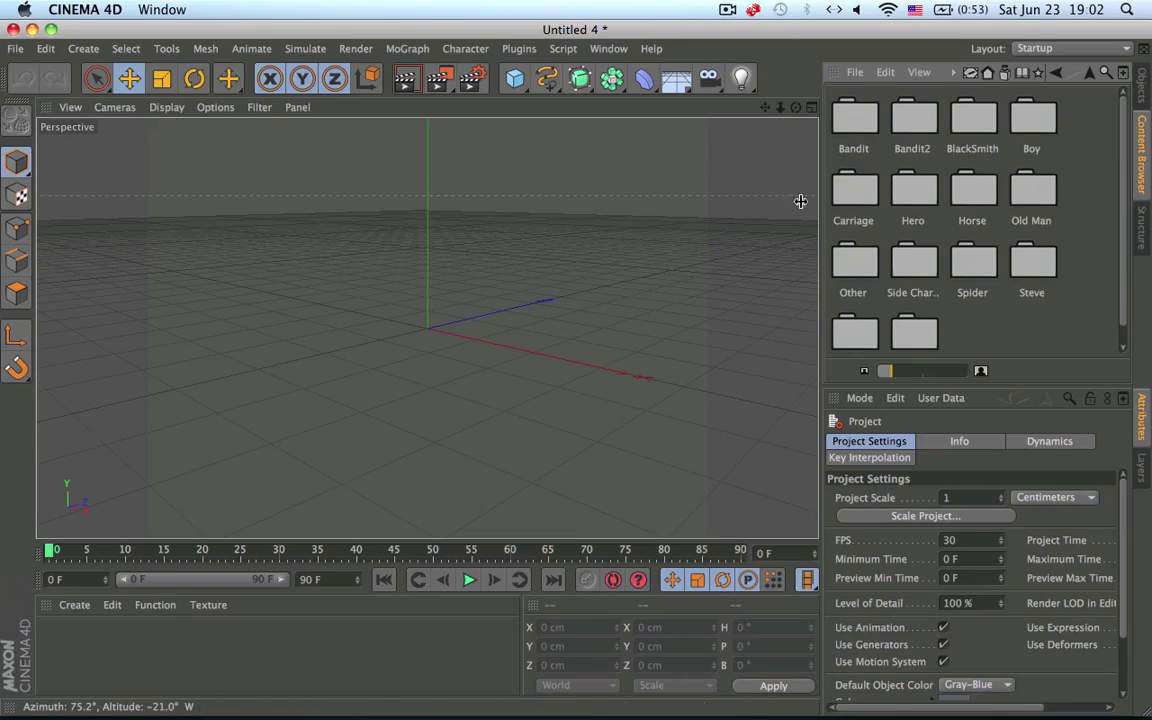
pyautogui.scroll(-5, 900, 290)
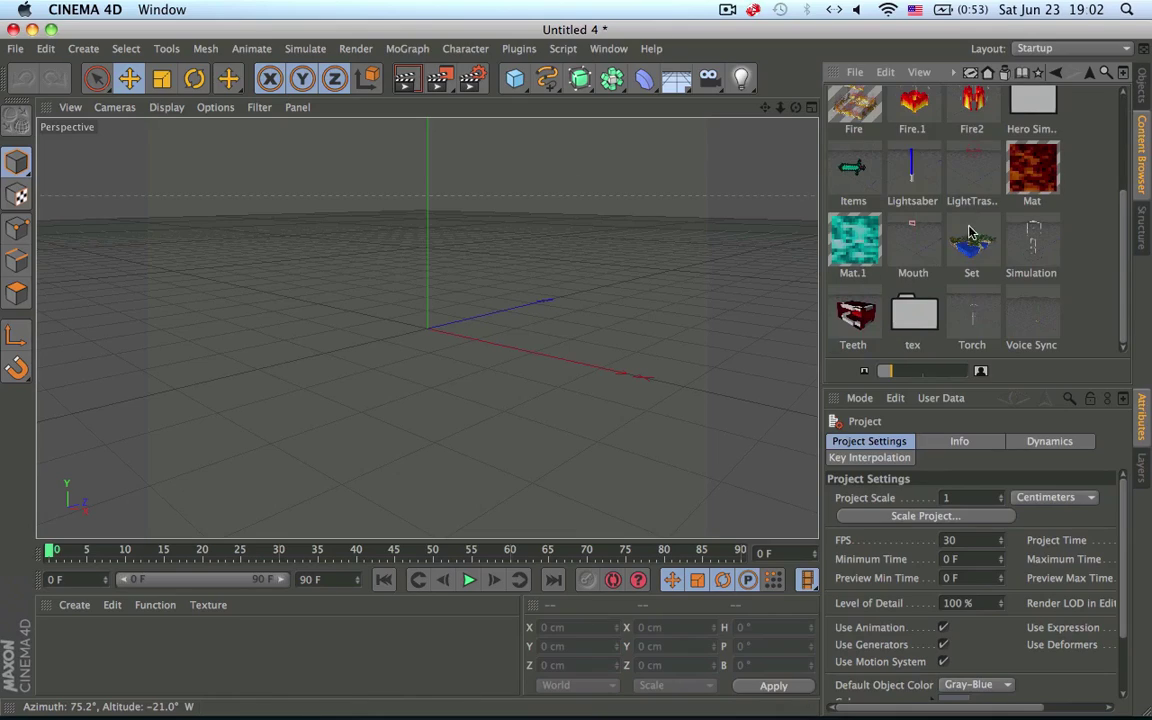
pyautogui.moveTo(968, 232); pyautogui.dragTo(530, 280)
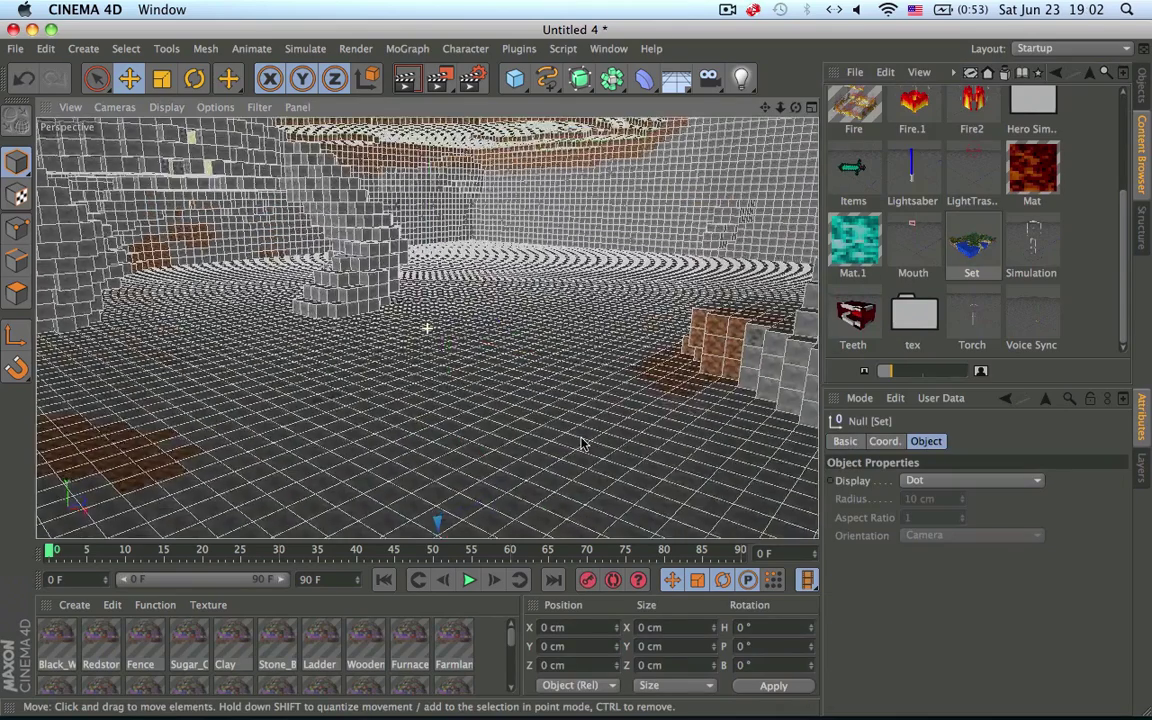
# Add a camera looking across the forest trees of the imported set and view the scene through it
pyautogui.scroll(10, 583, 443)
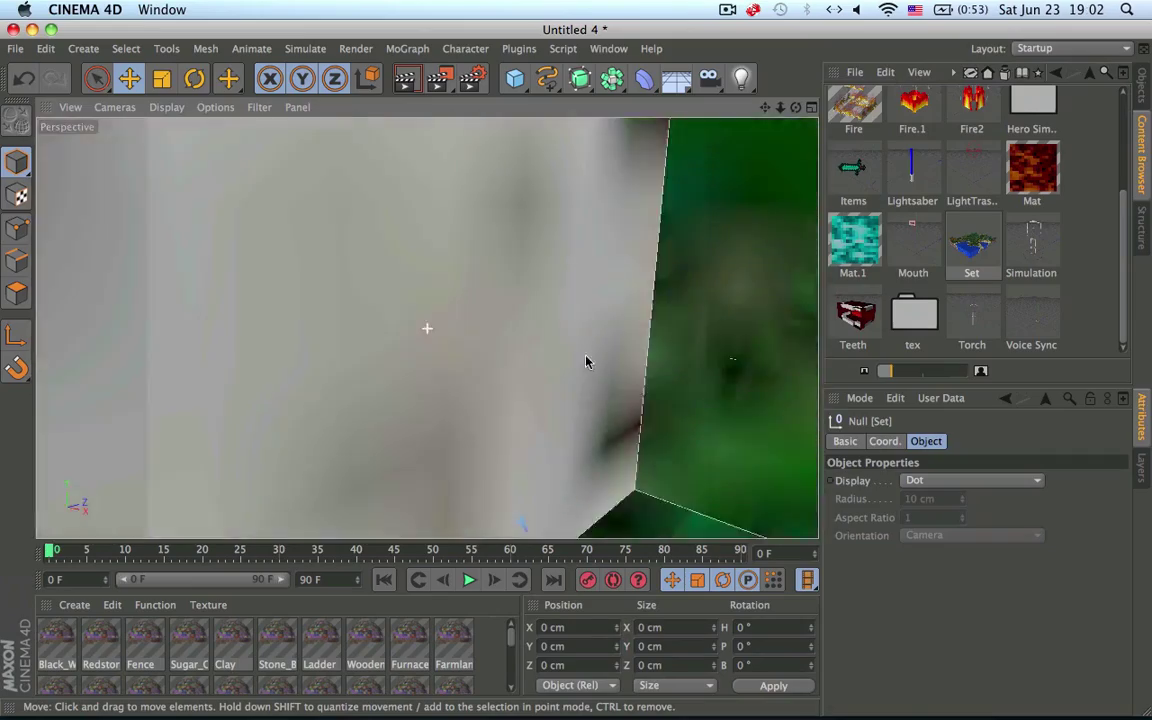
pyautogui.scroll(-10, 586, 362)
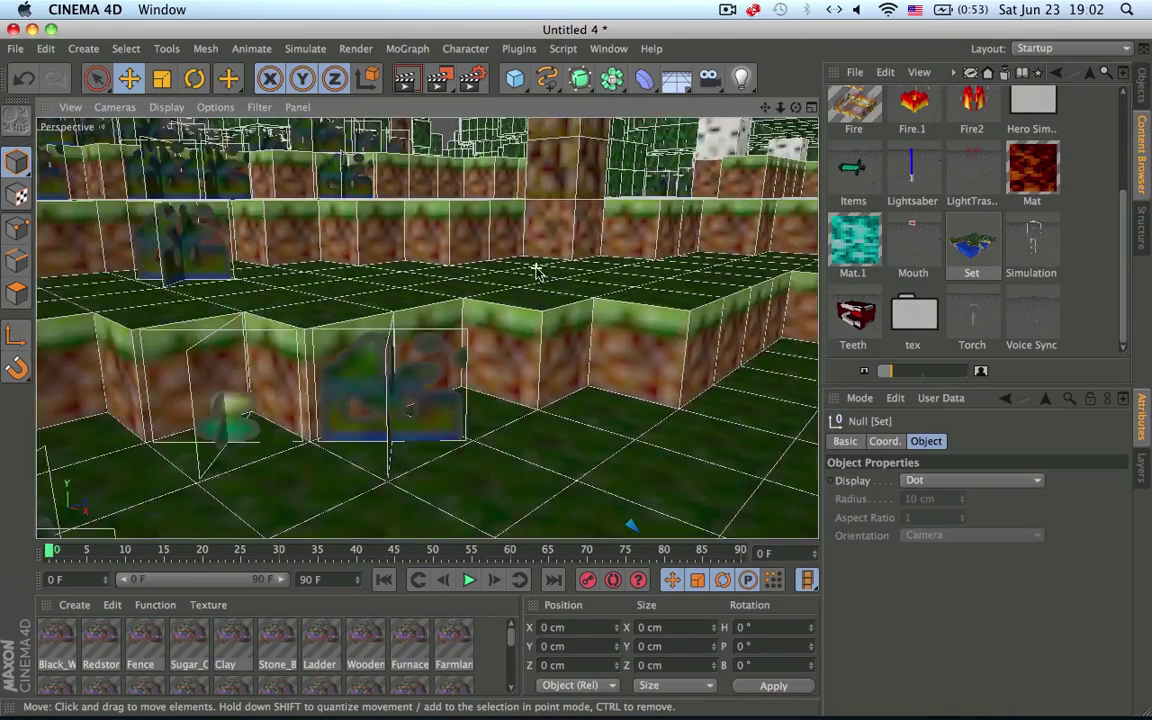
pyautogui.scroll(8, 537, 270)
pyautogui.keyDown('alt'); pyautogui.moveTo(476, 267); pyautogui.dragTo(688, 302); pyautogui.keyUp('alt')
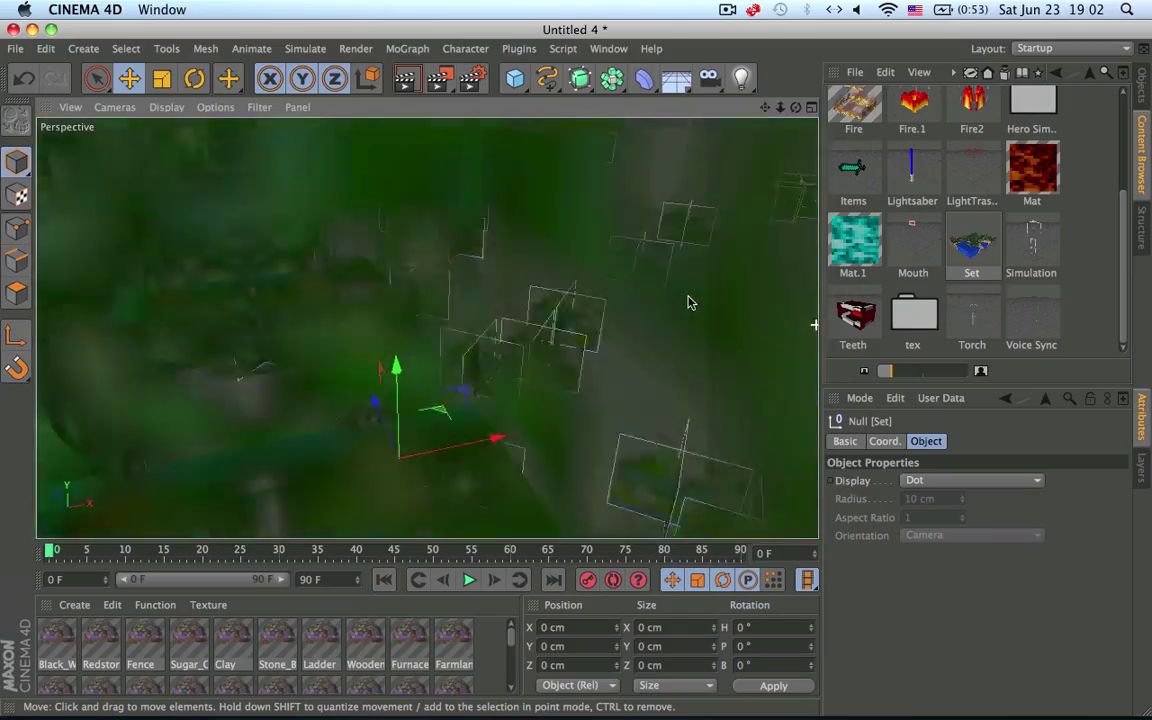
pyautogui.scroll(-8, 688, 302)
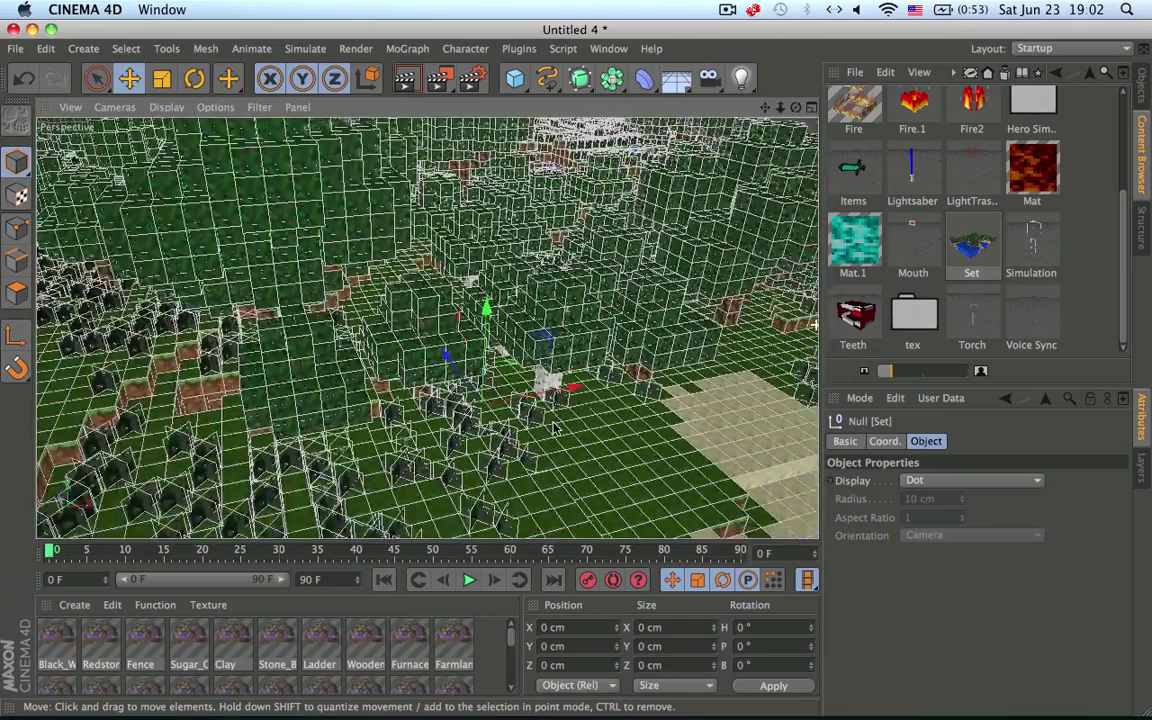
pyautogui.keyDown('alt'); pyautogui.moveTo(554, 425); pyautogui.dragTo(505, 382); pyautogui.keyUp('alt')
pyautogui.click(1141, 90)
pyautogui.click(980, 188)
pyautogui.scroll(8, 535, 261)
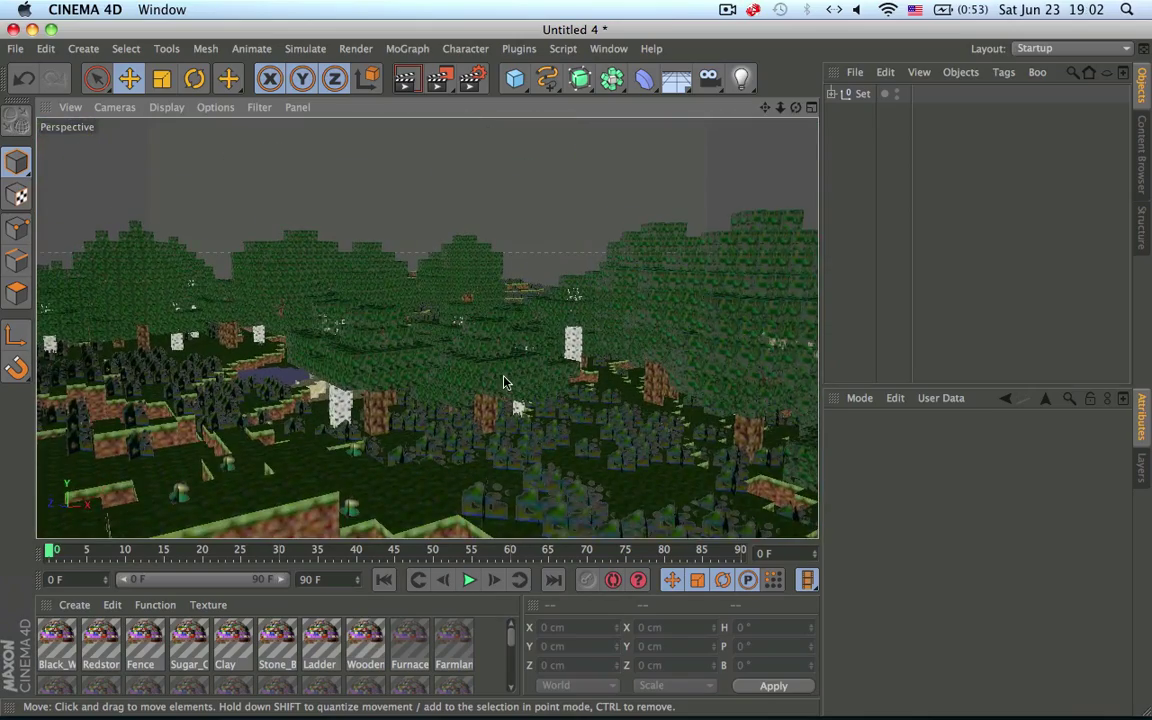
pyautogui.scroll(6, 505, 380)
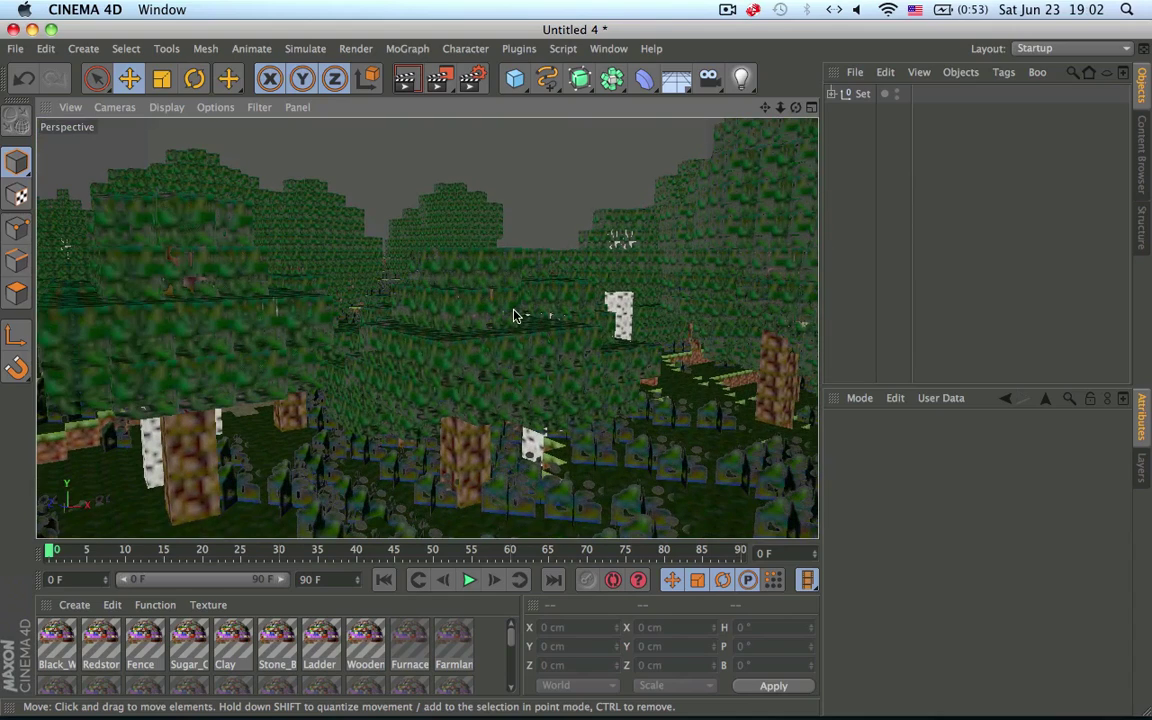
pyautogui.keyDown('alt'); pyautogui.moveTo(536, 207); pyautogui.dragTo(537, 301); pyautogui.keyUp('alt')
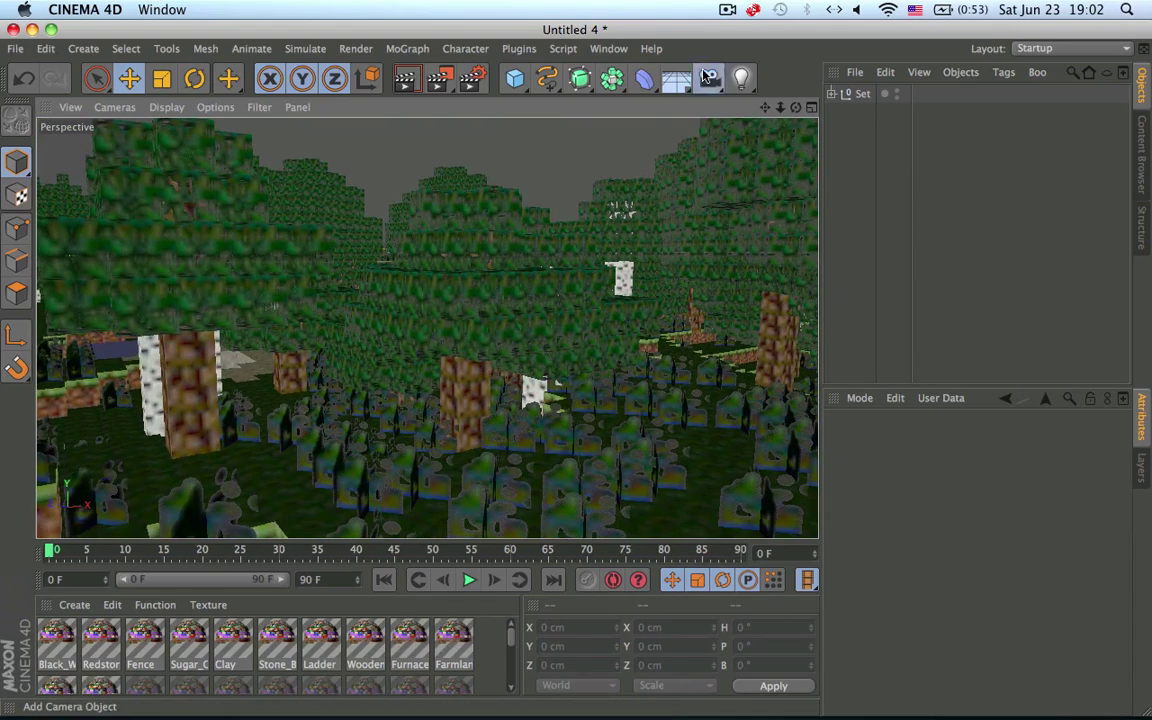
pyautogui.click(708, 78)
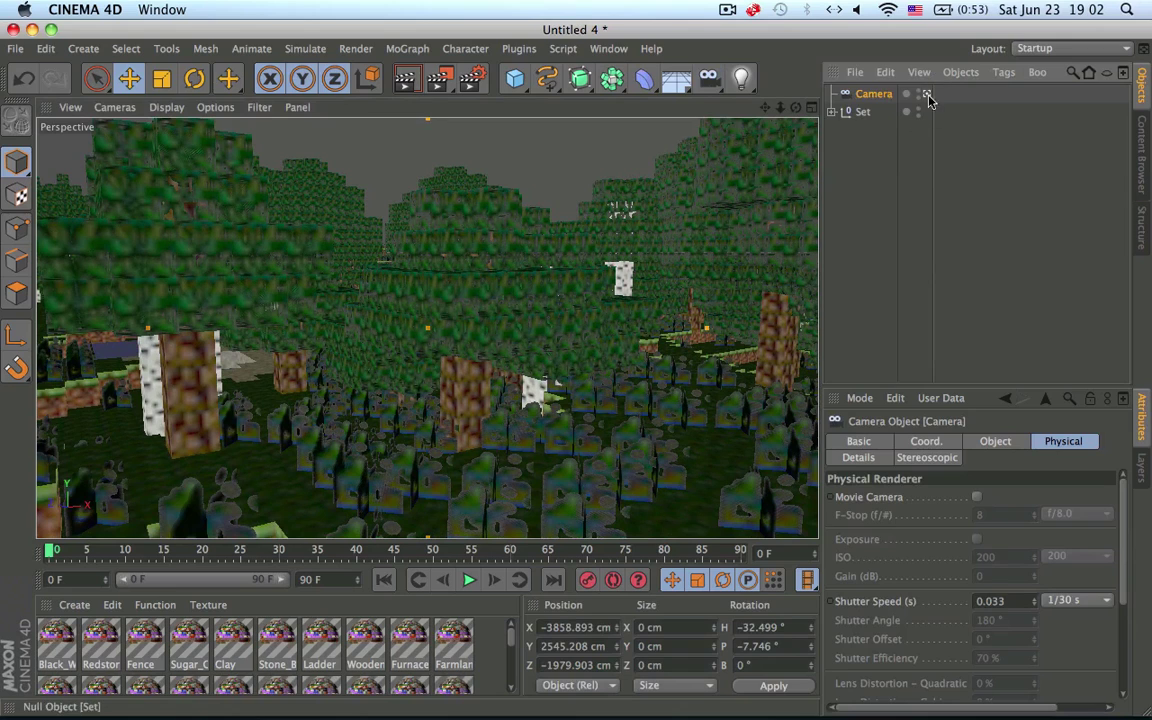
# Check the output options in the render settings and add a rendering effect
pyautogui.click(478, 79)
pyautogui.click(275, 134)
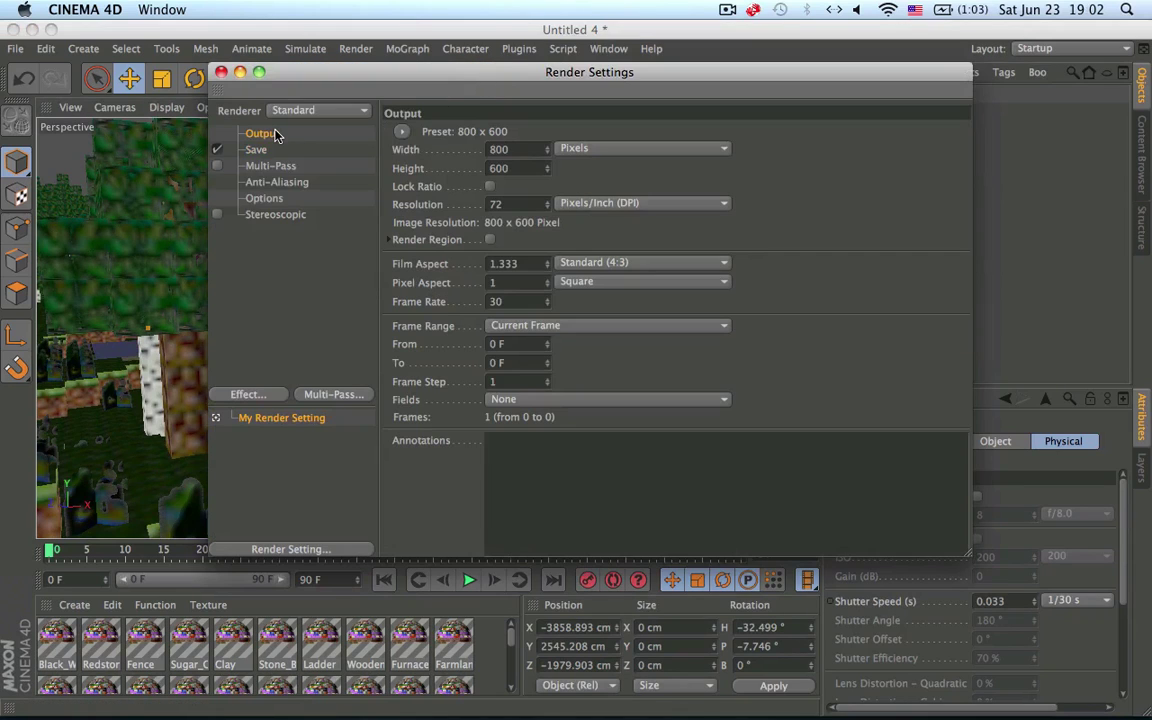
pyautogui.click(221, 72)
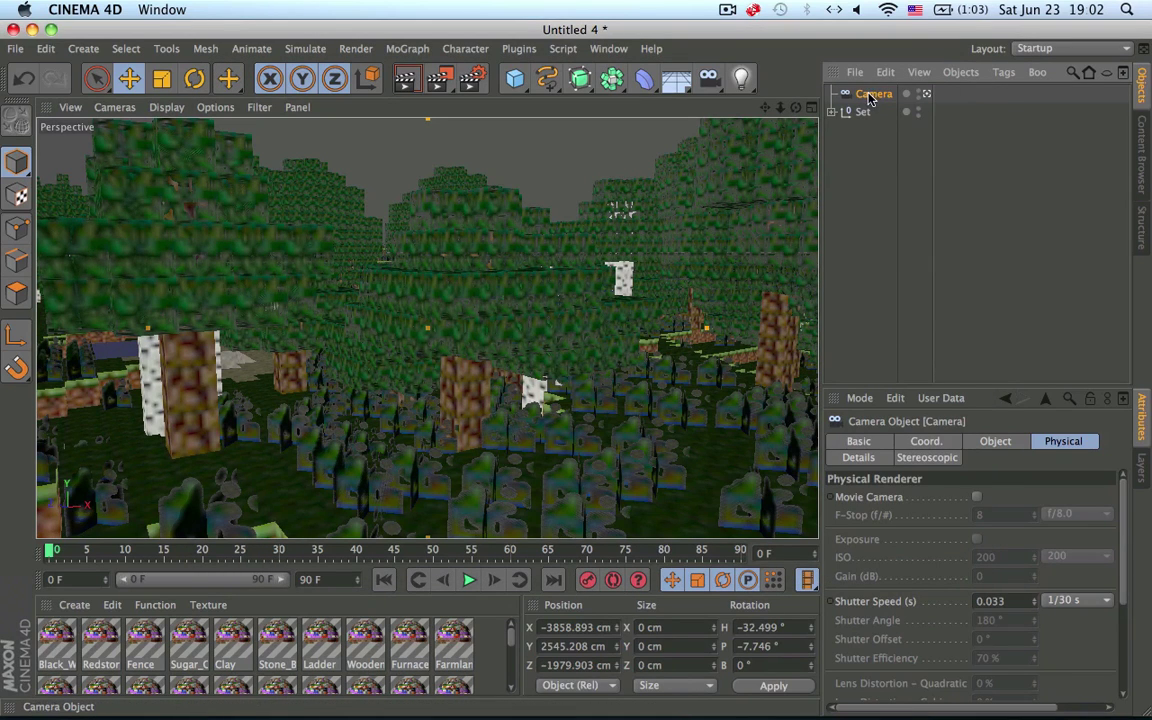
pyautogui.click(470, 86)
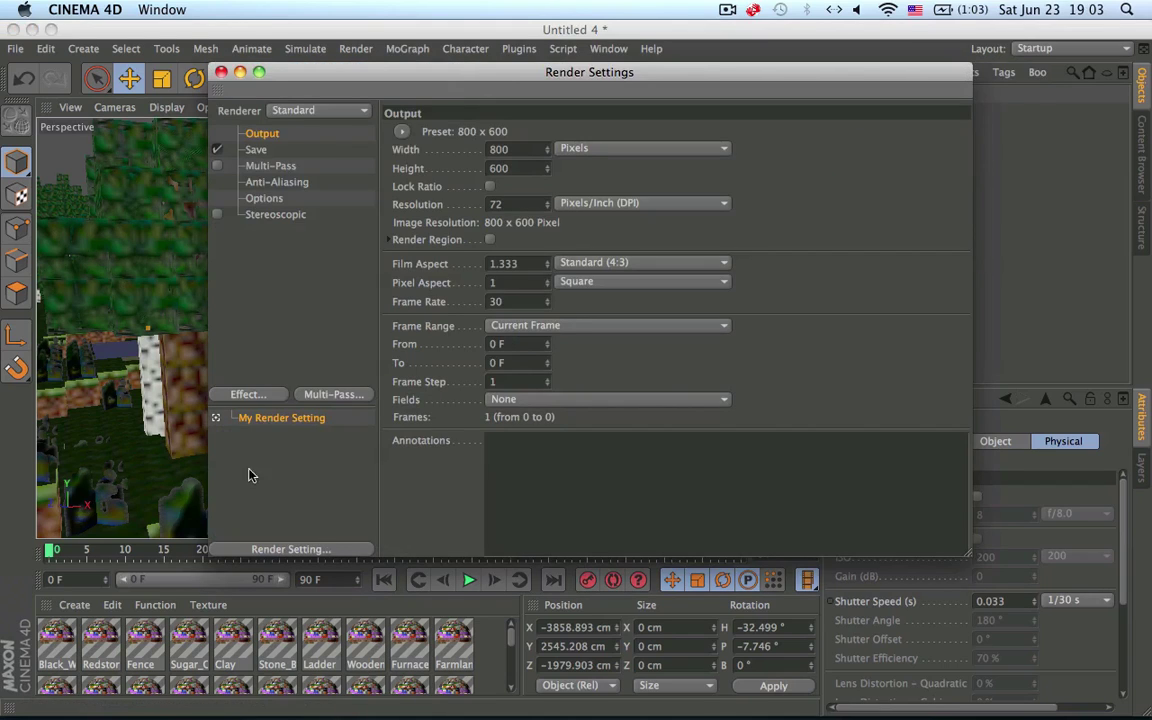
pyautogui.click(249, 393)
pyautogui.click(340, 685)
pyautogui.click(221, 72)
# Try to group all the polygon objects inside Set, from Black_Wool to Stone
pyautogui.click(838, 116)
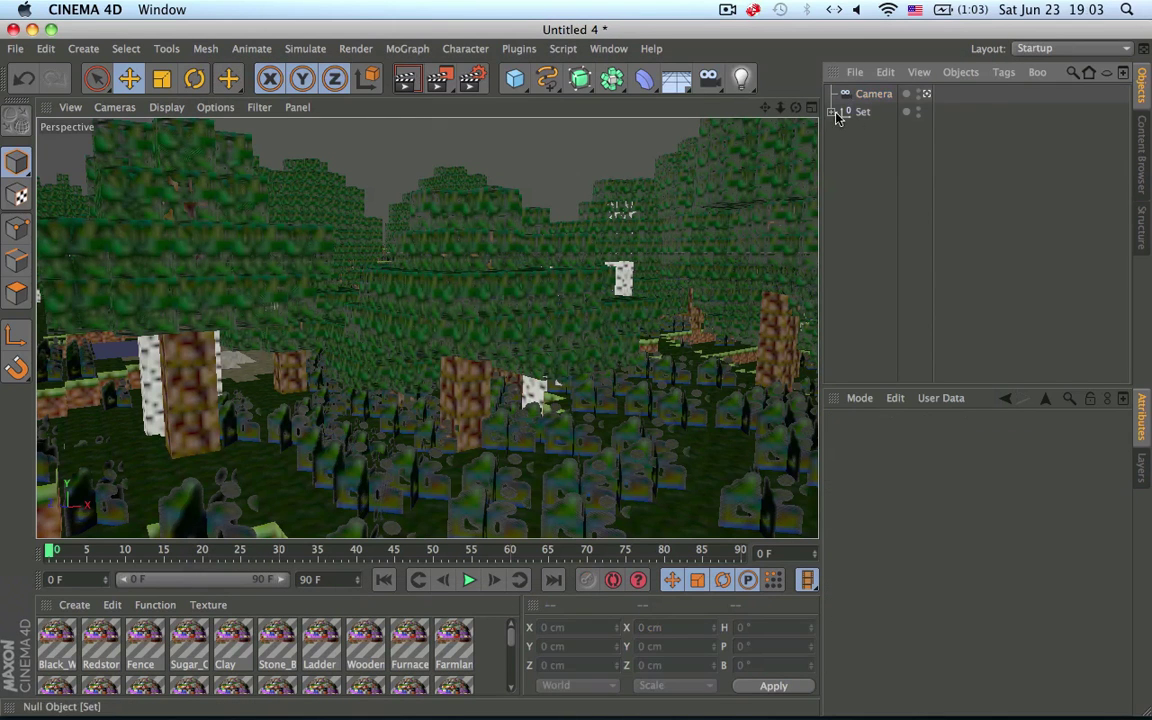
pyautogui.click(835, 113)
pyautogui.click(903, 148)
pyautogui.click(897, 130)
pyautogui.scroll(-10, 897, 250)
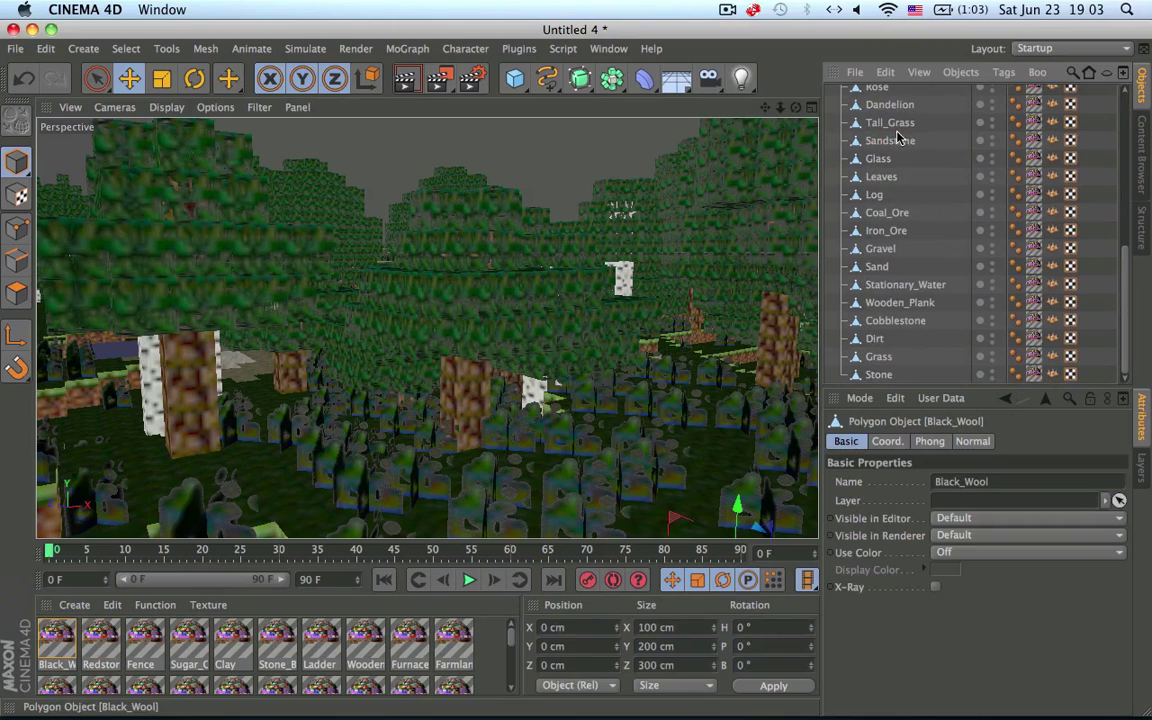
pyautogui.keyDown('shift'); pyautogui.click(868, 374); pyautogui.keyUp('shift')
pyautogui.scroll(10, 886, 197)
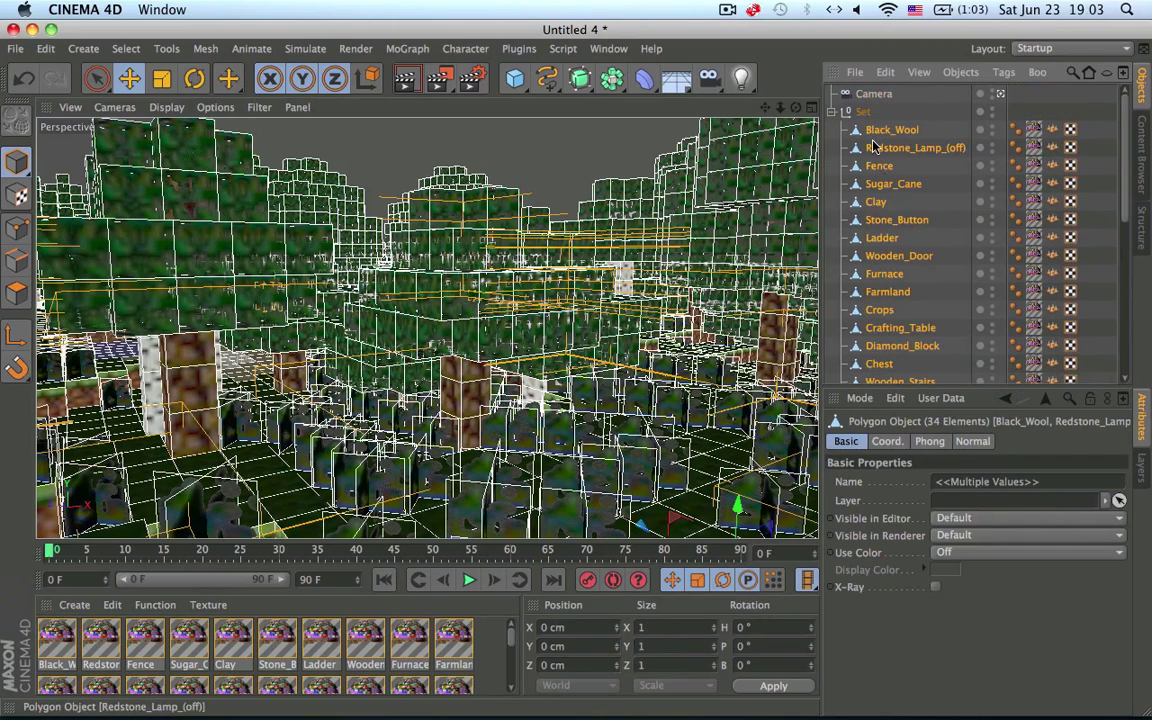
pyautogui.rightClick(880, 148)
pyautogui.moveTo(990, 45)
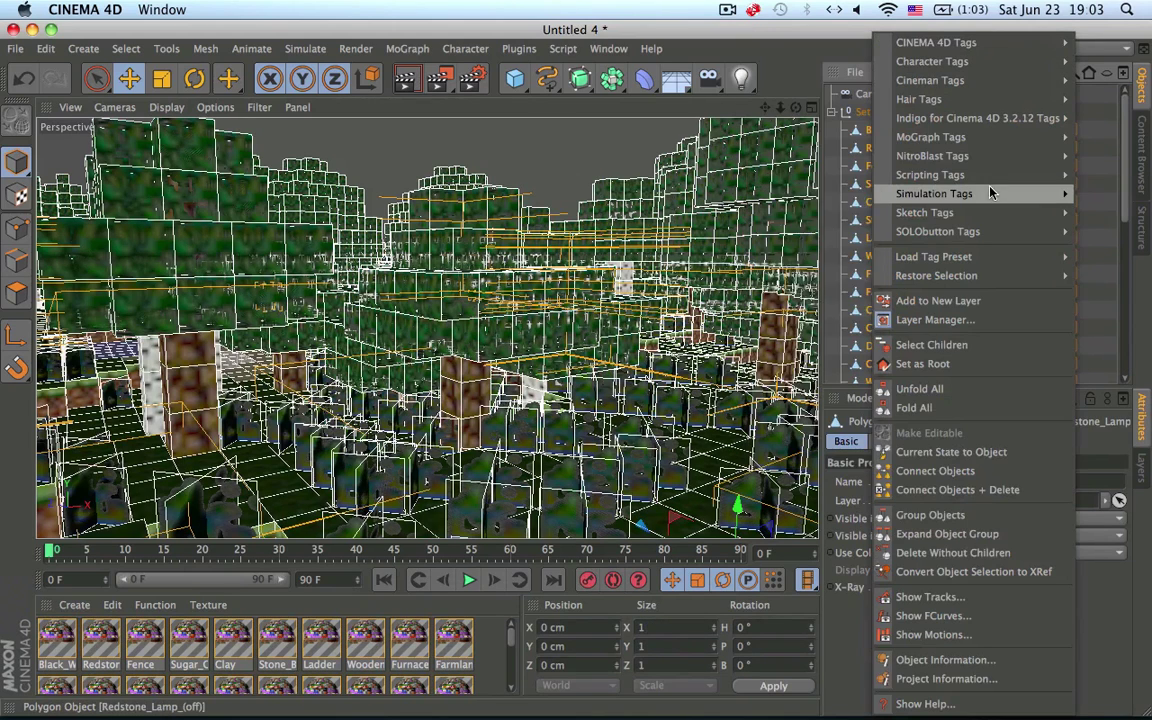
pyautogui.click(959, 518)
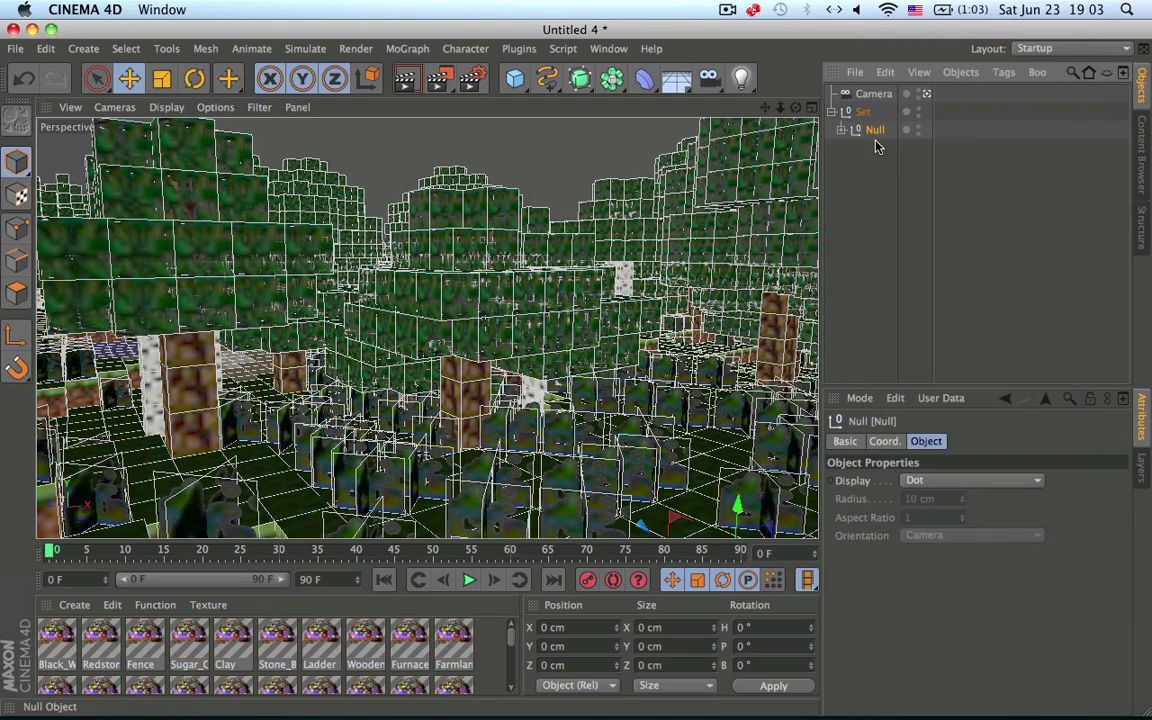
pyautogui.press('super+z')
pyautogui.click(832, 111)
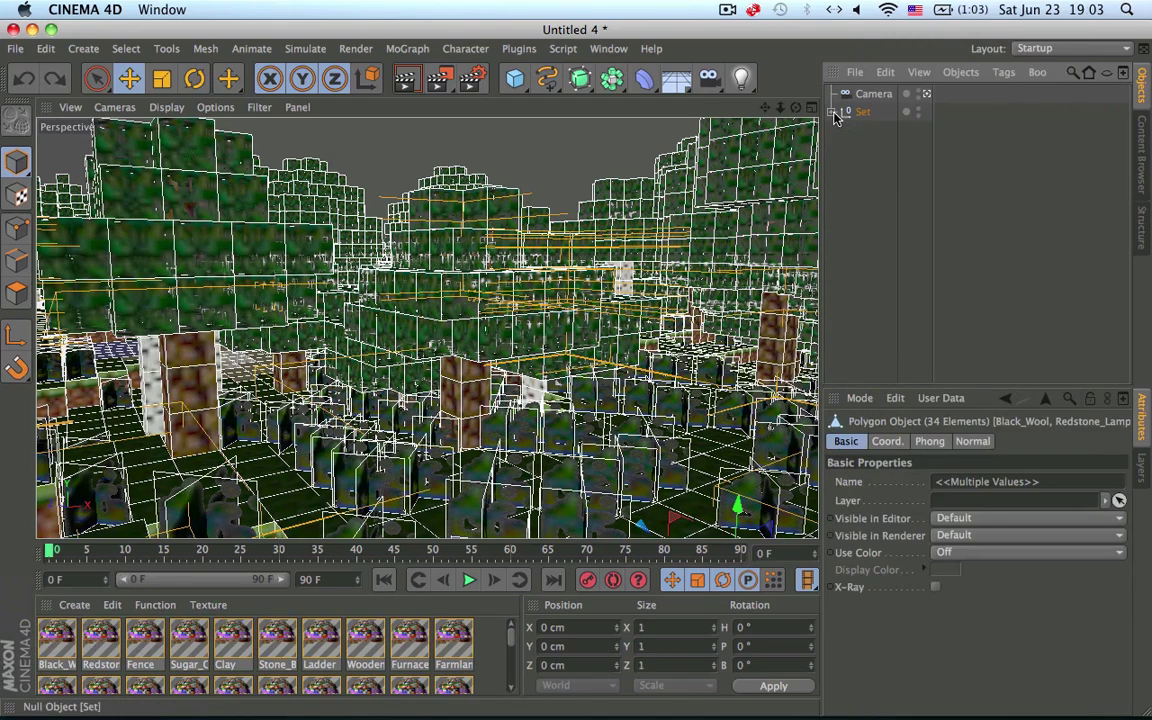
# Add a Motion Blur tag to the Set null object
pyautogui.click(941, 134)
pyautogui.rightClick(861, 120)
pyautogui.moveTo(907, 63)
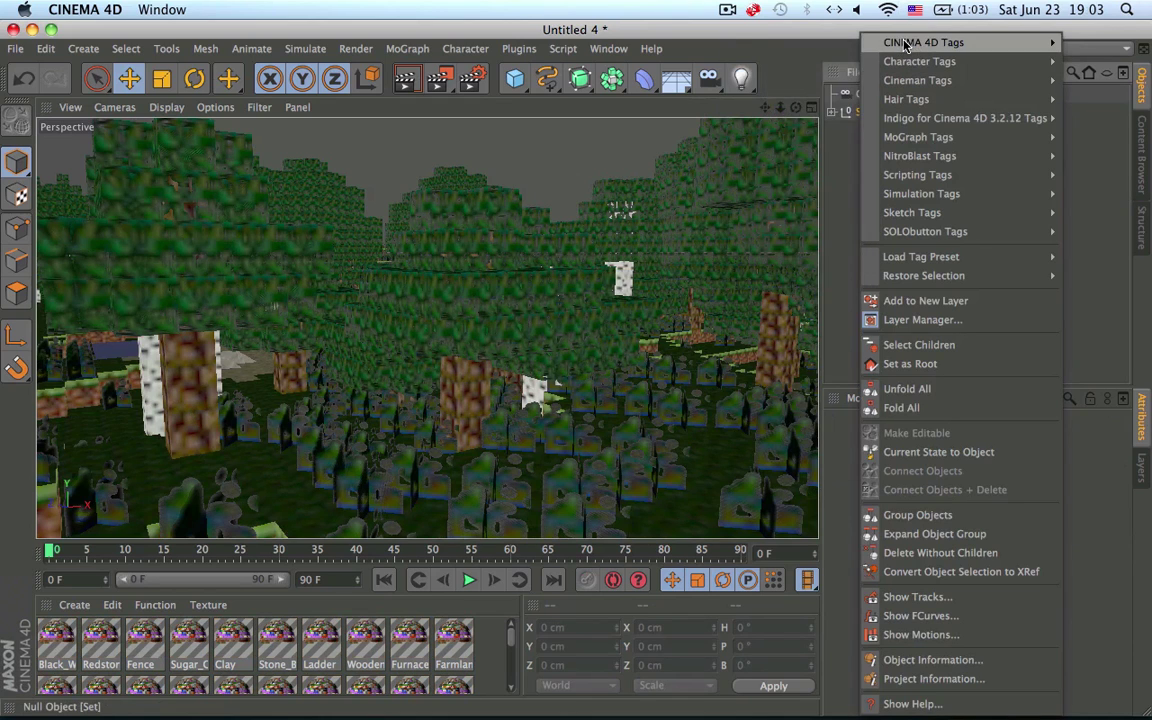
pyautogui.click(778, 230)
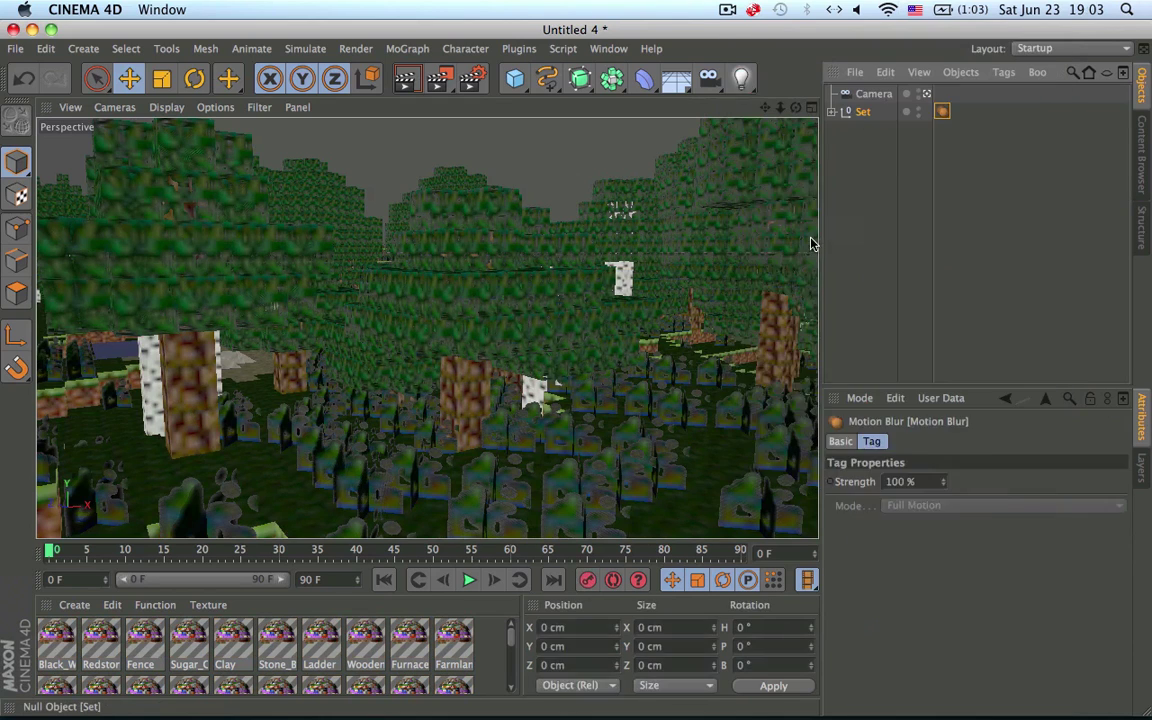
pyautogui.click(968, 240)
# Set the Camera's heading rotation to -60° at frame 18 and record a keyframe there
pyautogui.click(873, 93)
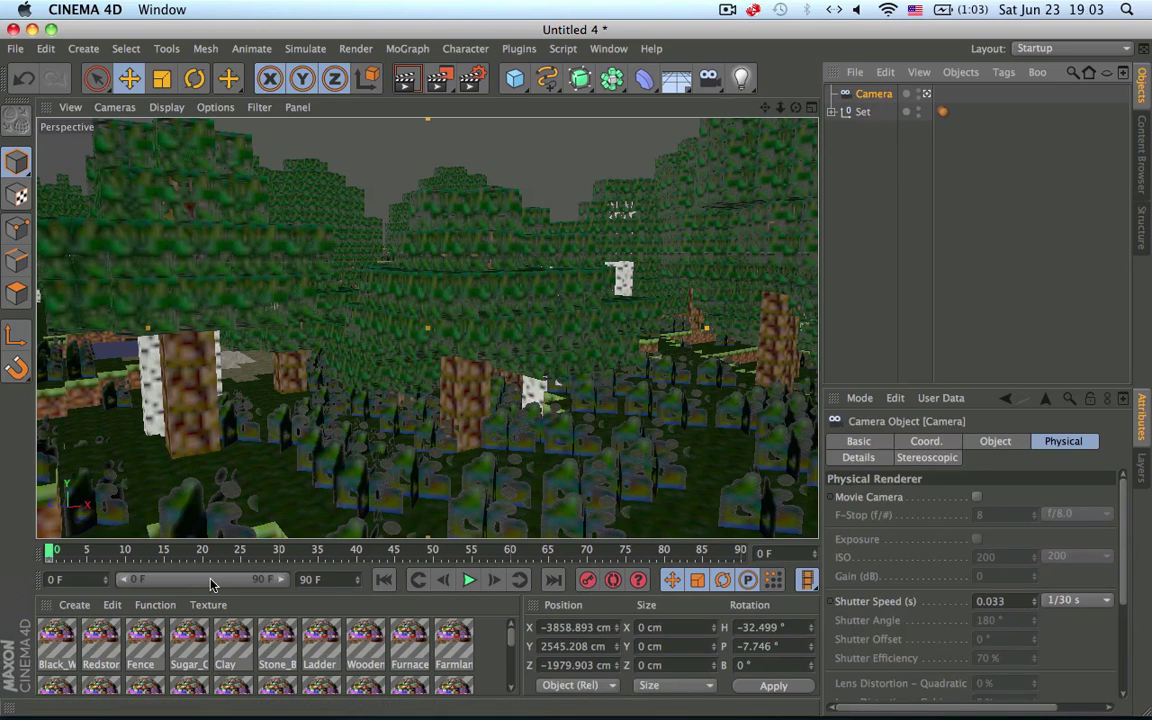
pyautogui.moveTo(131, 561); pyautogui.dragTo(190, 556)
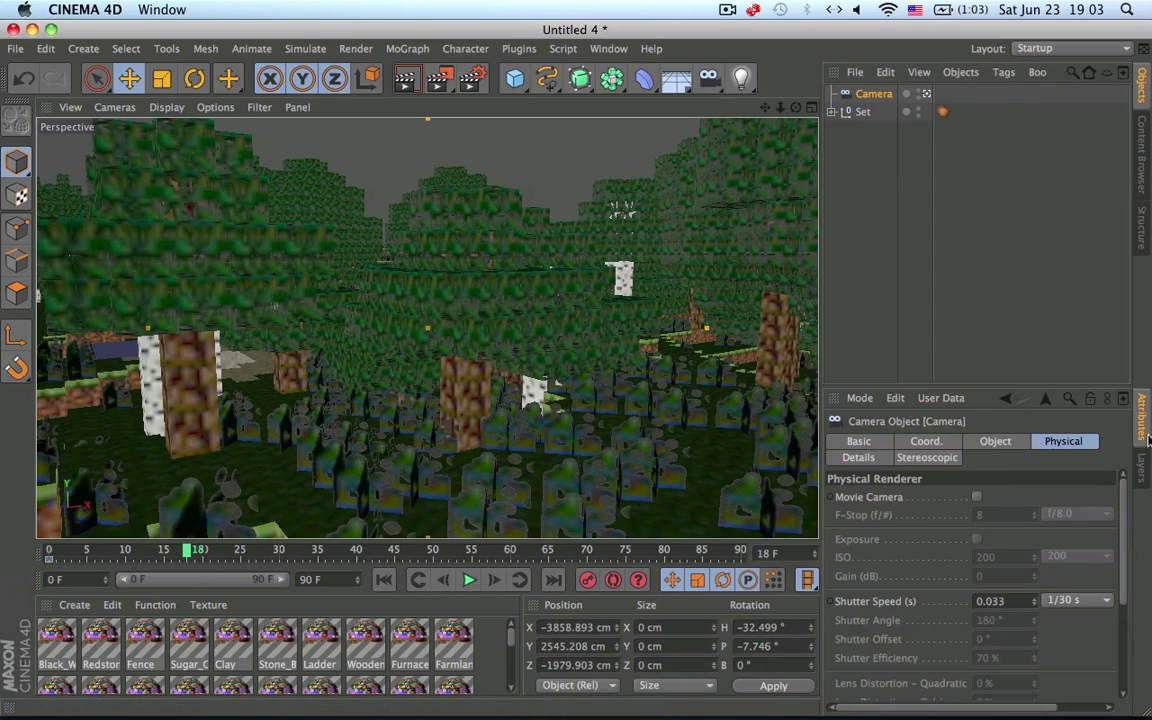
pyautogui.click(926, 441)
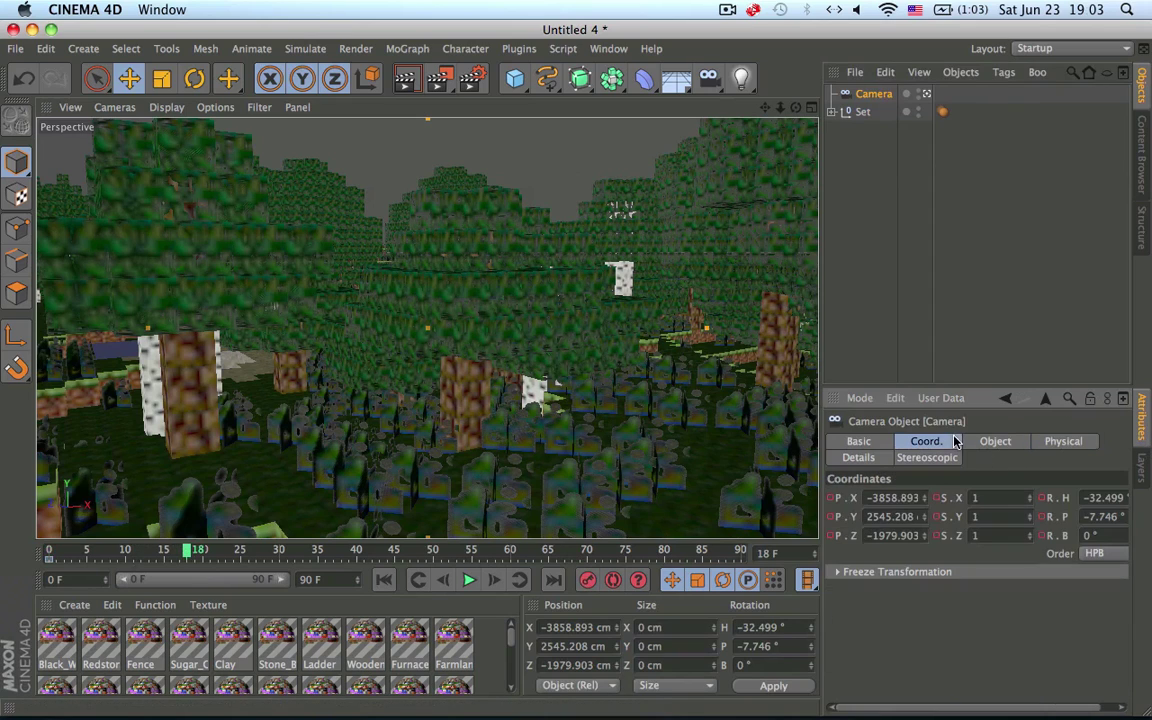
pyautogui.click(1110, 496)
pyautogui.write('60')
pyautogui.press('Return')
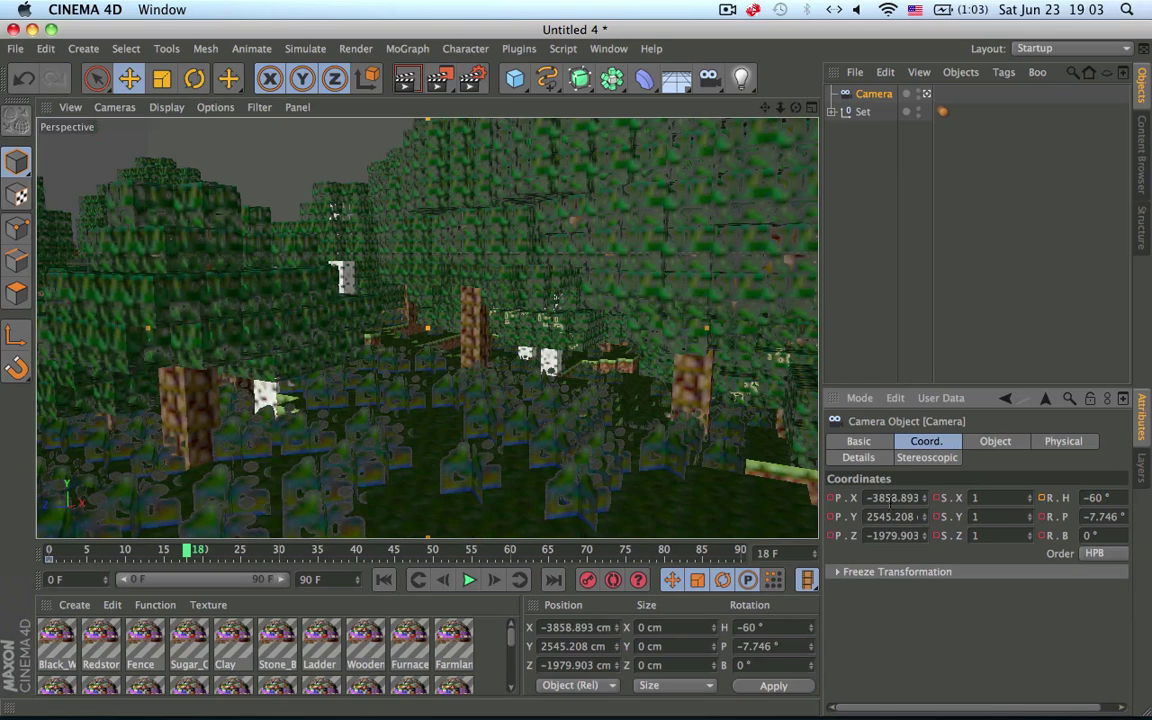
pyautogui.click(585, 580)
# Render frame 10 of the camera turn in the Picture Viewer to examine the motion blur
pyautogui.moveTo(130, 553)
pyautogui.mouseDown()
pyautogui.moveTo(89, 553)
pyautogui.moveTo(175, 553)
pyautogui.moveTo(48, 553)
pyautogui.moveTo(165, 553)
pyautogui.moveTo(125, 553)
pyautogui.mouseUp()
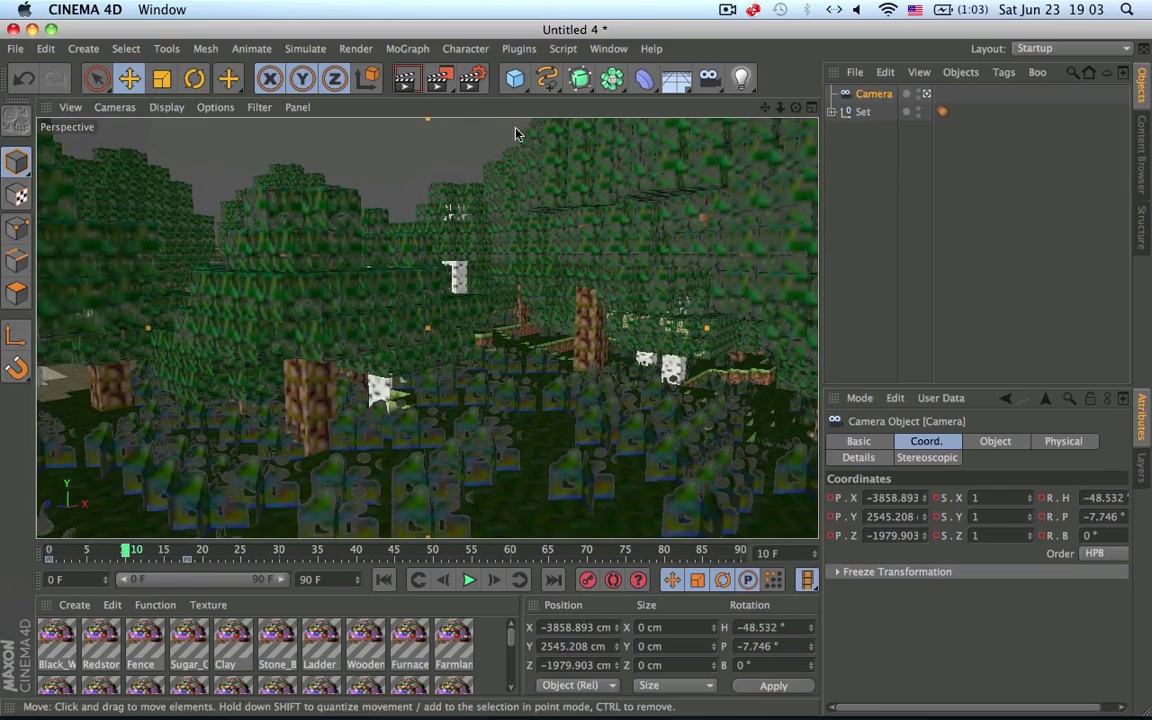
pyautogui.click(437, 78)
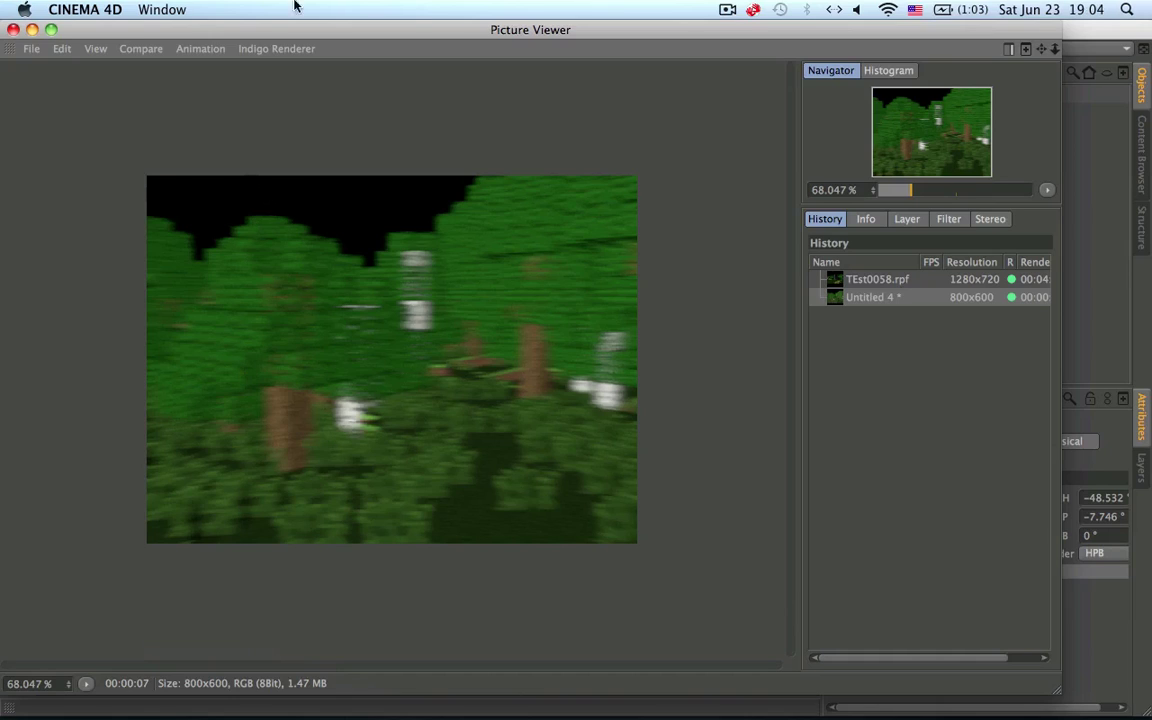
pyautogui.click(13, 31)
pyautogui.click(440, 45)
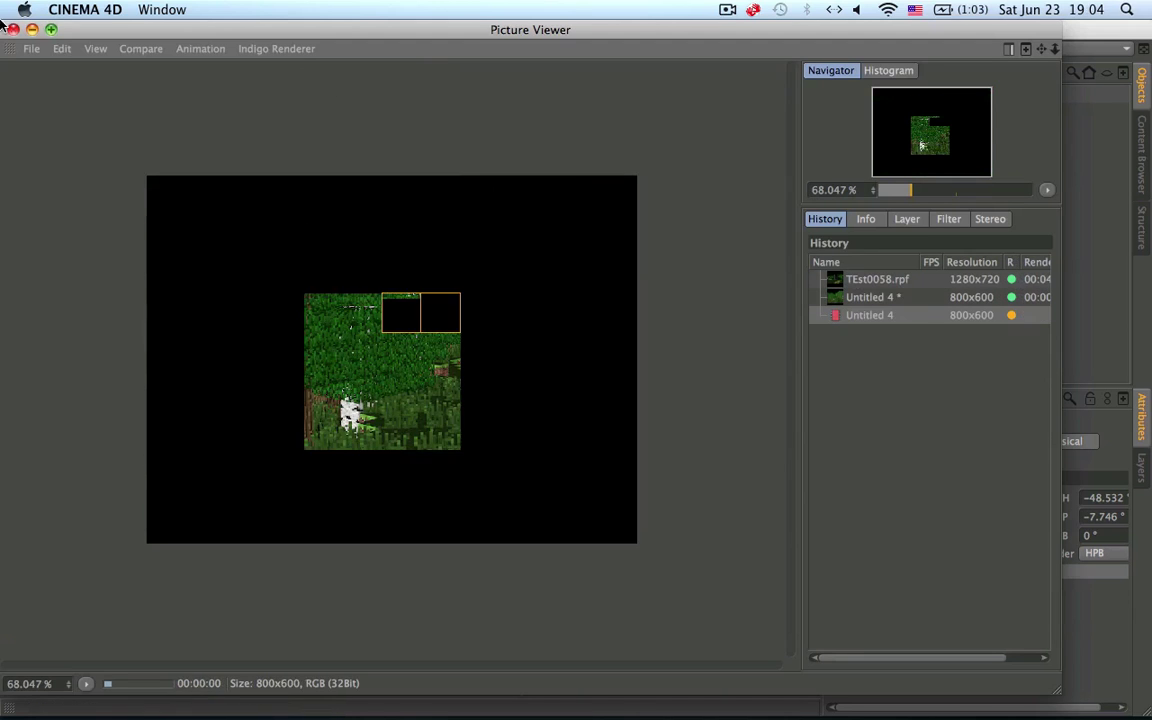
pyautogui.click(12, 28)
pyautogui.click(705, 276)
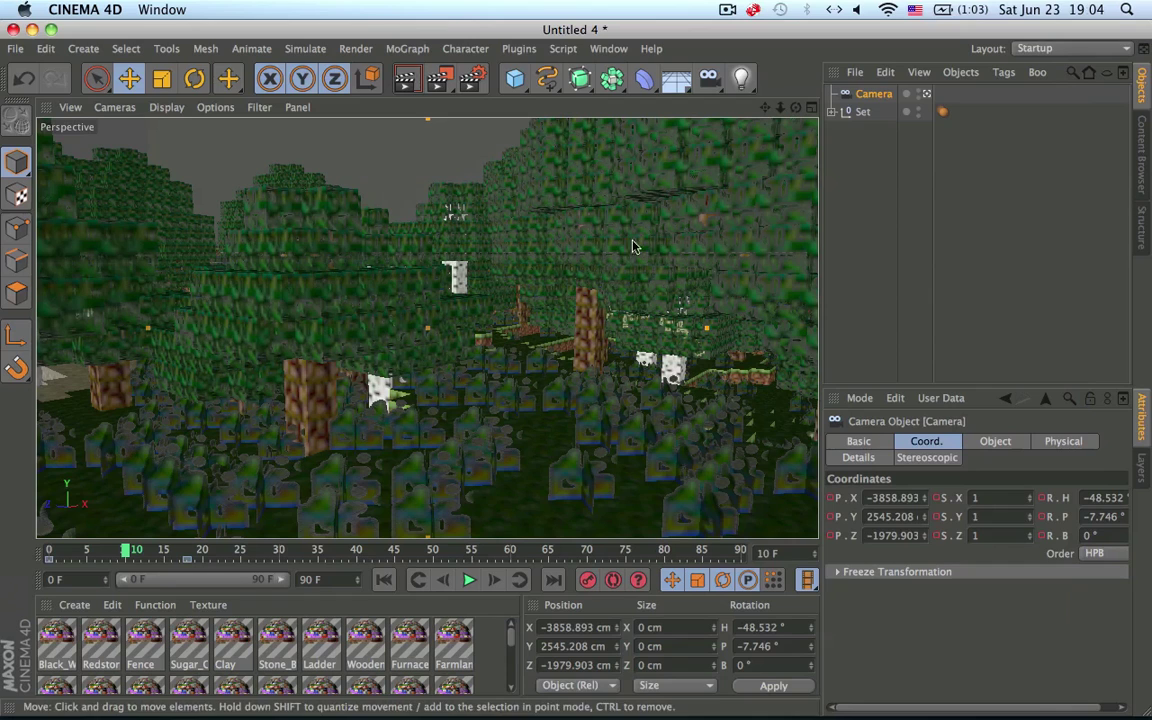
# Remove the Vector Motion Blur effect from the render settings
pyautogui.click(470, 78)
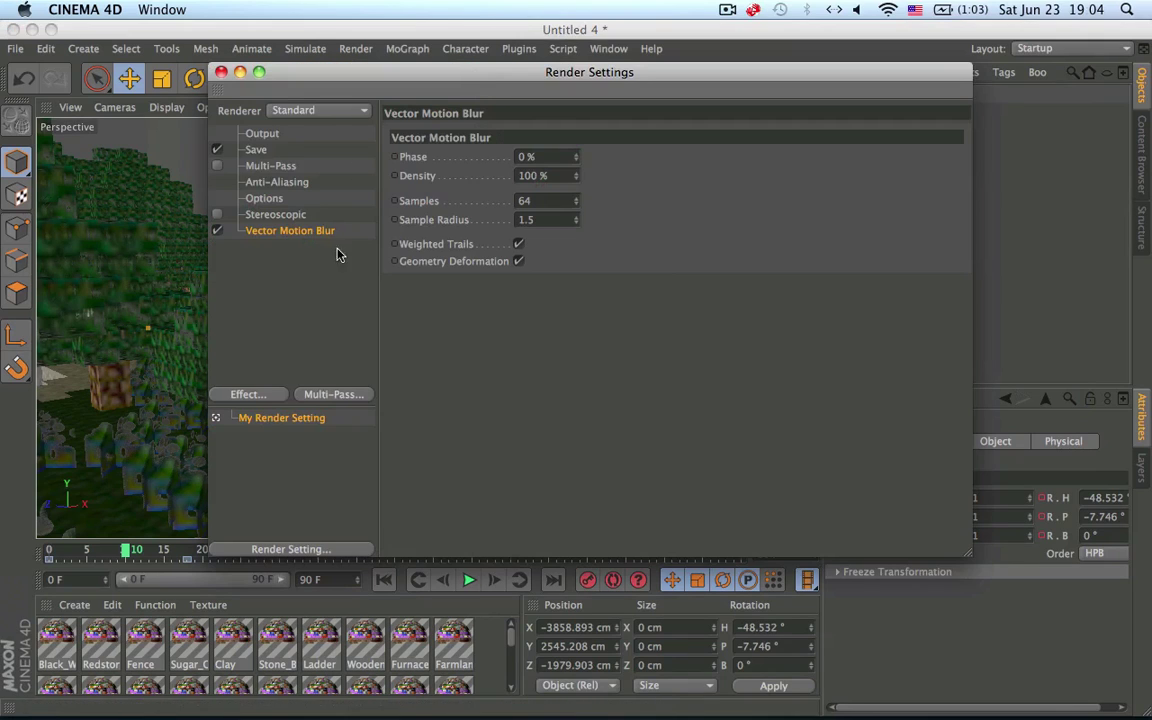
pyautogui.press('Delete')
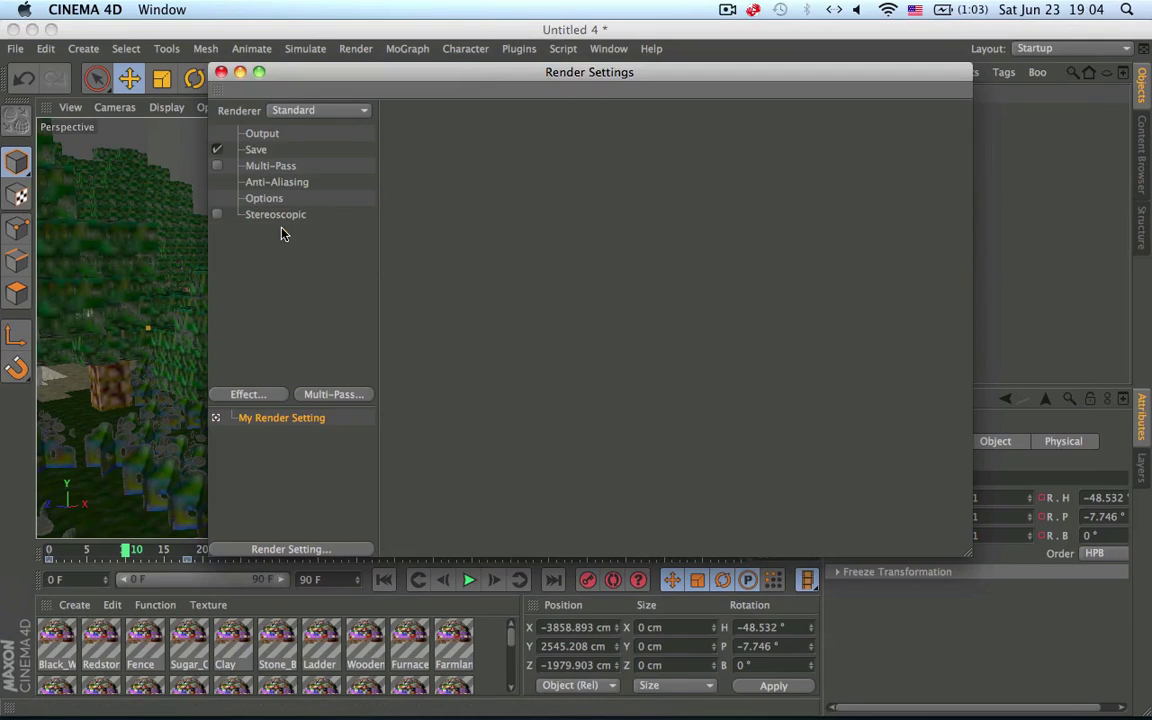
pyautogui.click(222, 71)
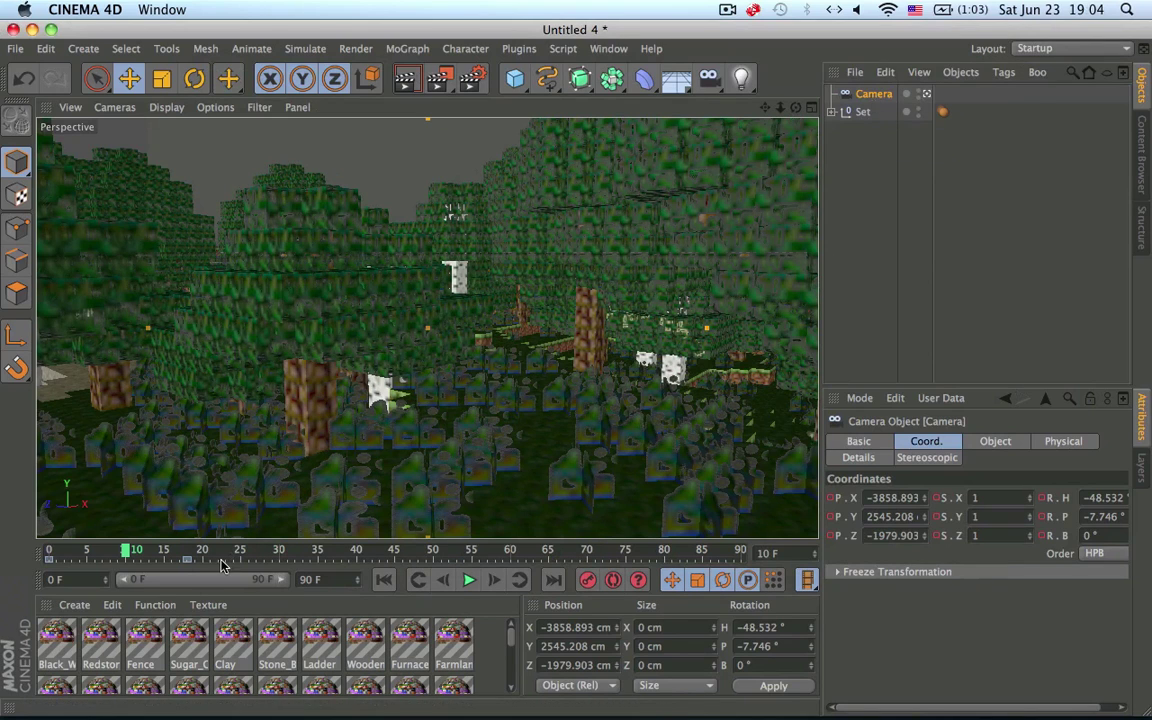
# Delete the Camera's keyframe at frame 18 and return to frame 0
pyautogui.click(131, 558)
pyautogui.press('Delete')
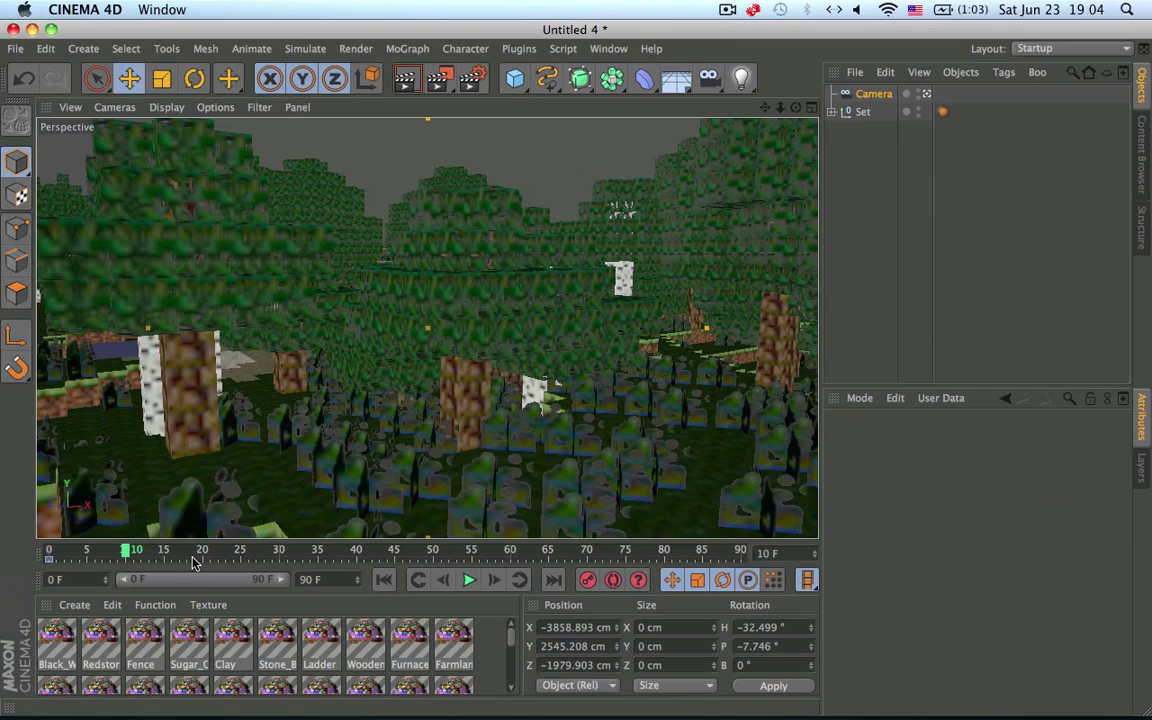
pyautogui.click(48, 549)
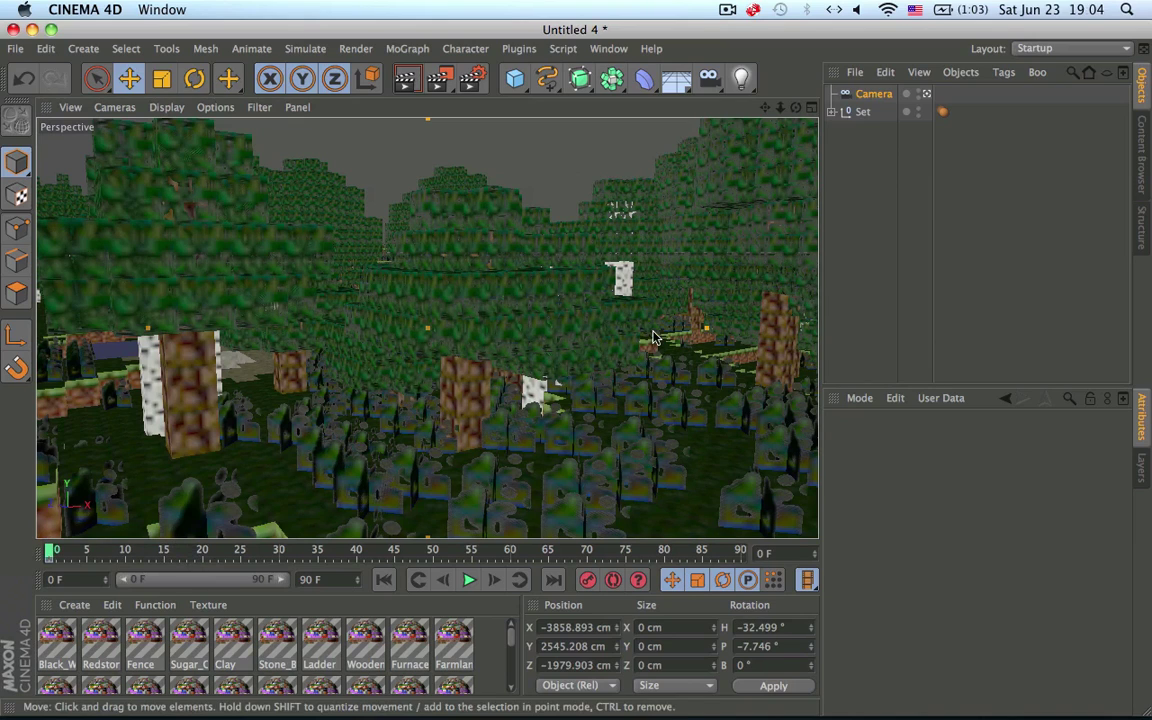
# Add a Vibrate tag to the Camera
pyautogui.rightClick(852, 94)
pyautogui.moveTo(928, 80)
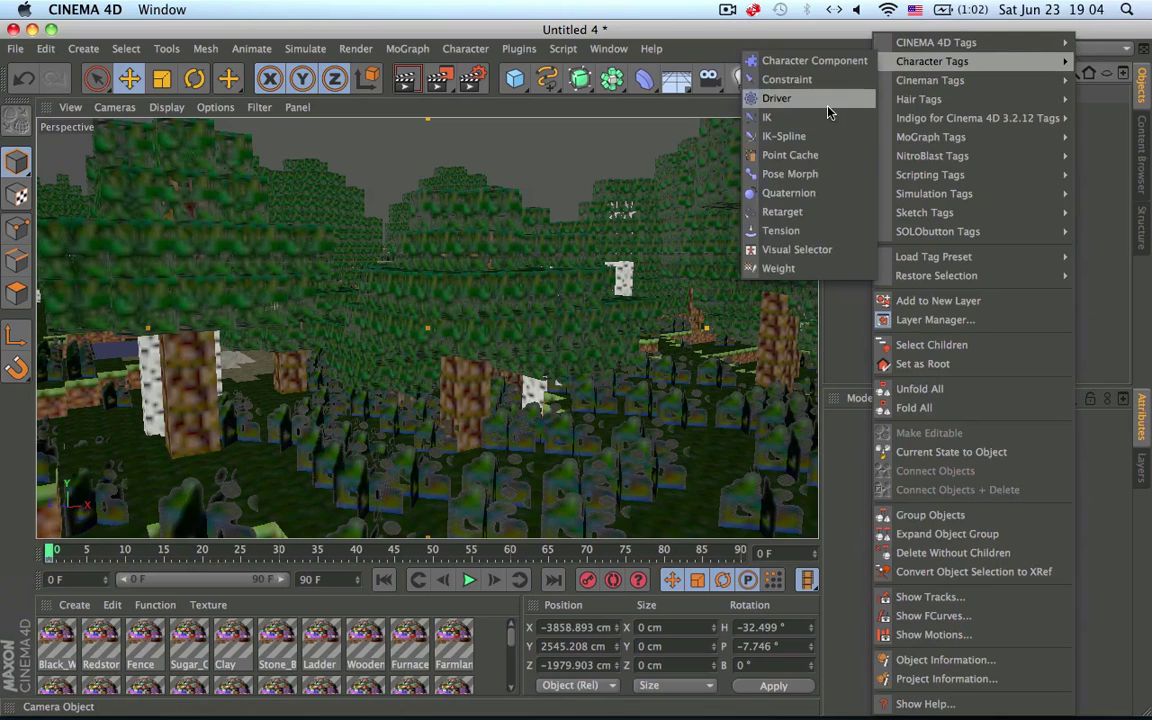
pyautogui.moveTo(1033, 50)
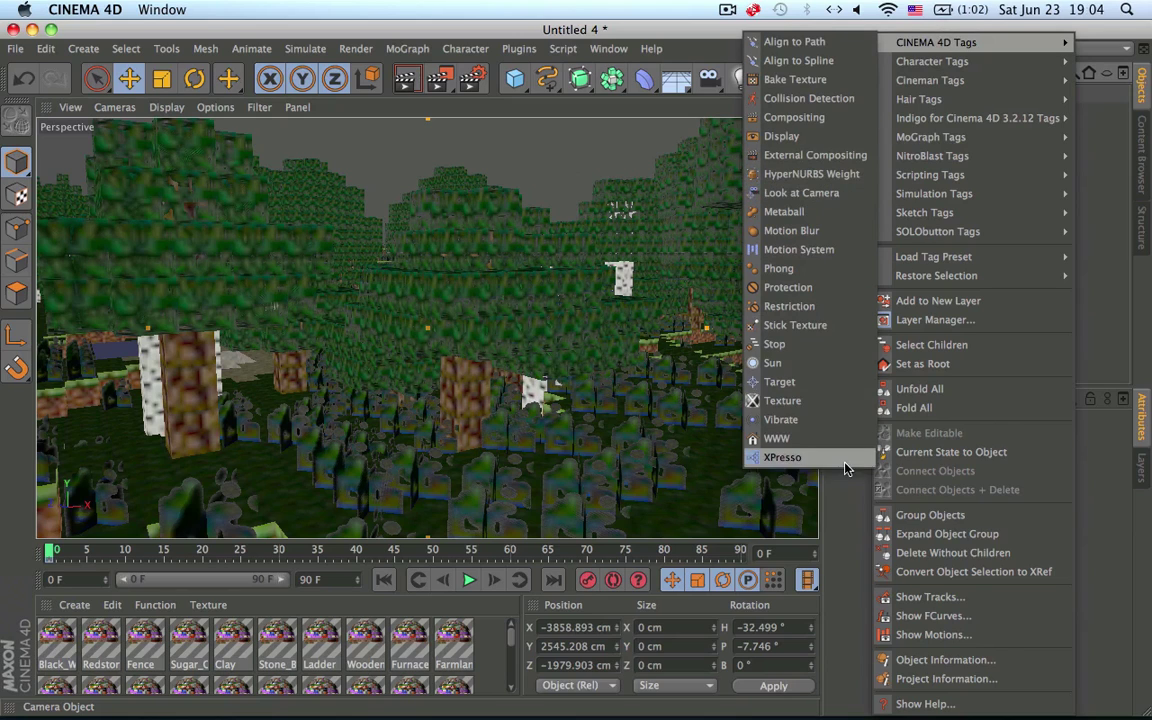
pyautogui.click(841, 421)
pyautogui.click(929, 158)
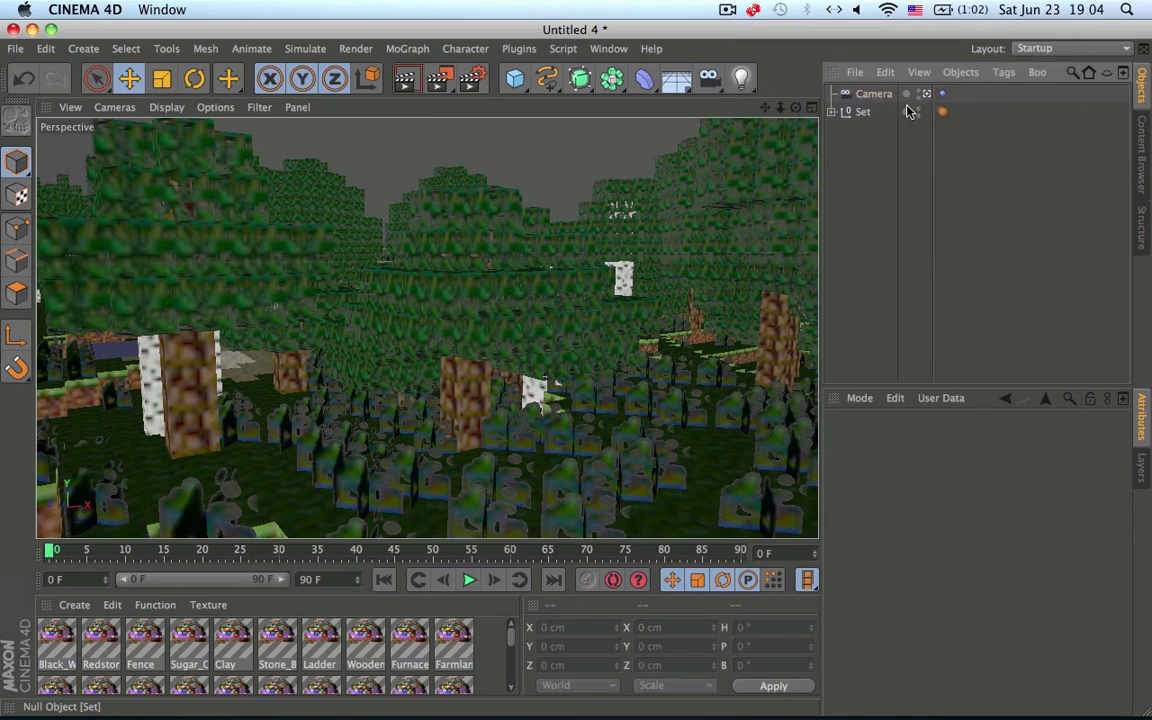
# Enable position vibration on the Camera's Vibrate tag with an amplitude of 5 cm on all three axes
pyautogui.click(940, 95)
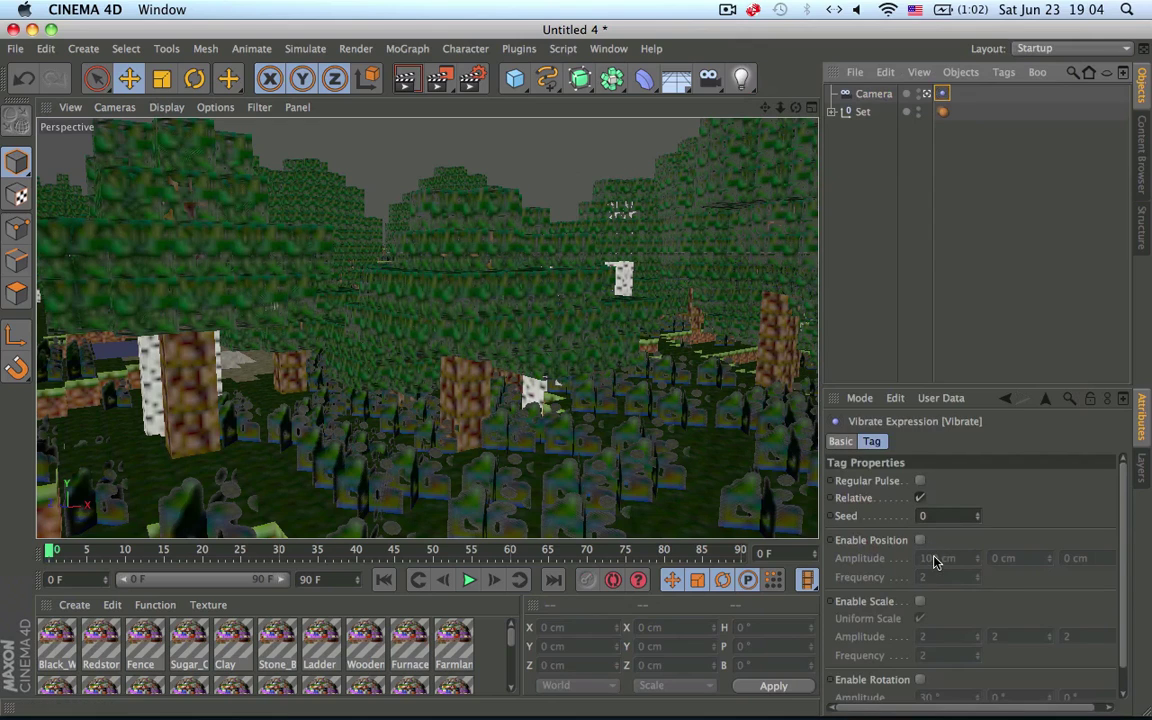
pyautogui.click(920, 540)
pyautogui.click(929, 558)
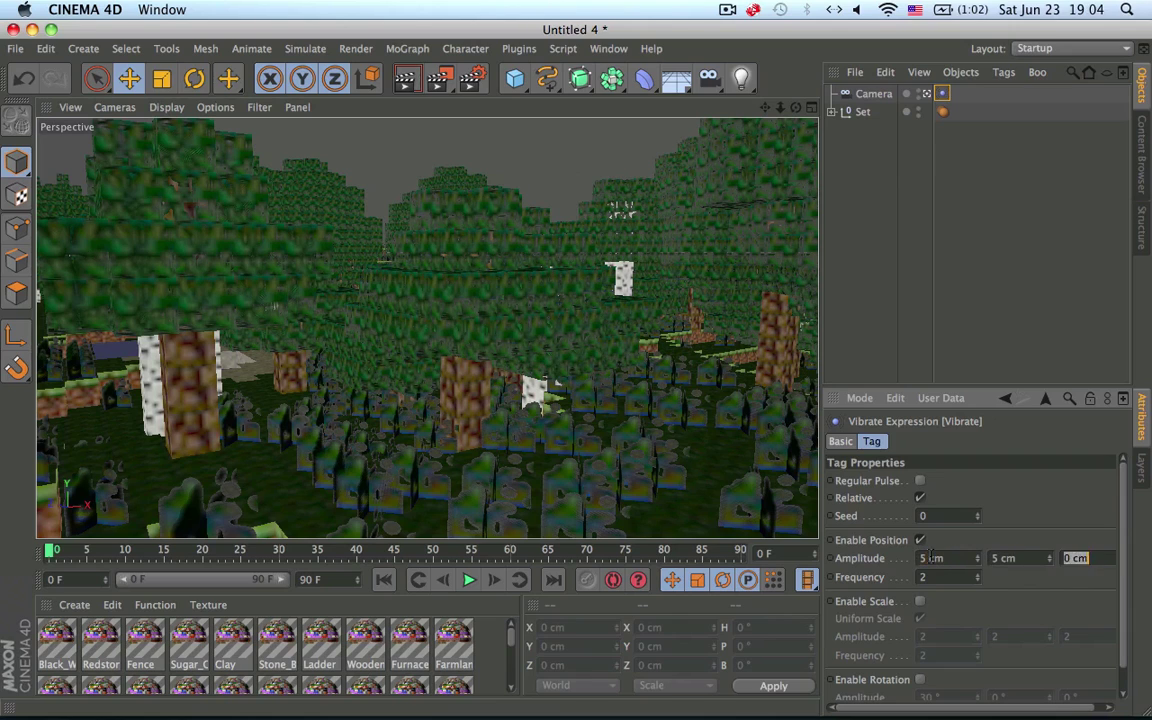
# Play the animation several times to check the camera shake, and return to frame 0
pyautogui.click(469, 581)
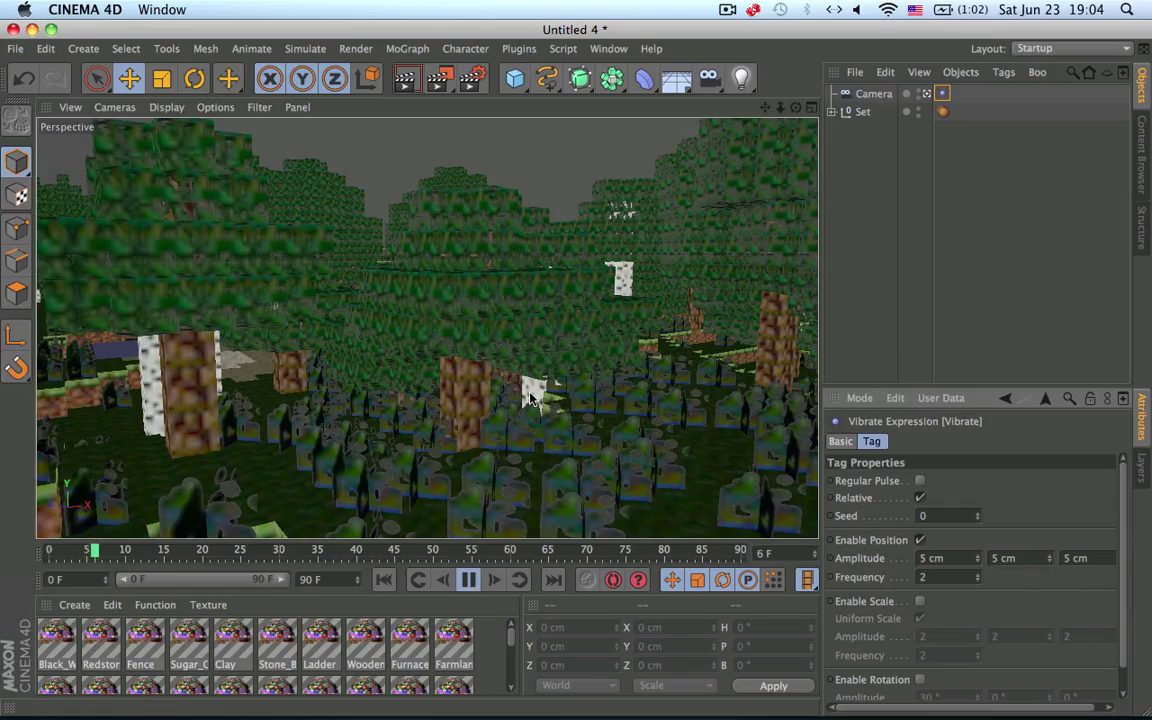
pyautogui.click(468, 578)
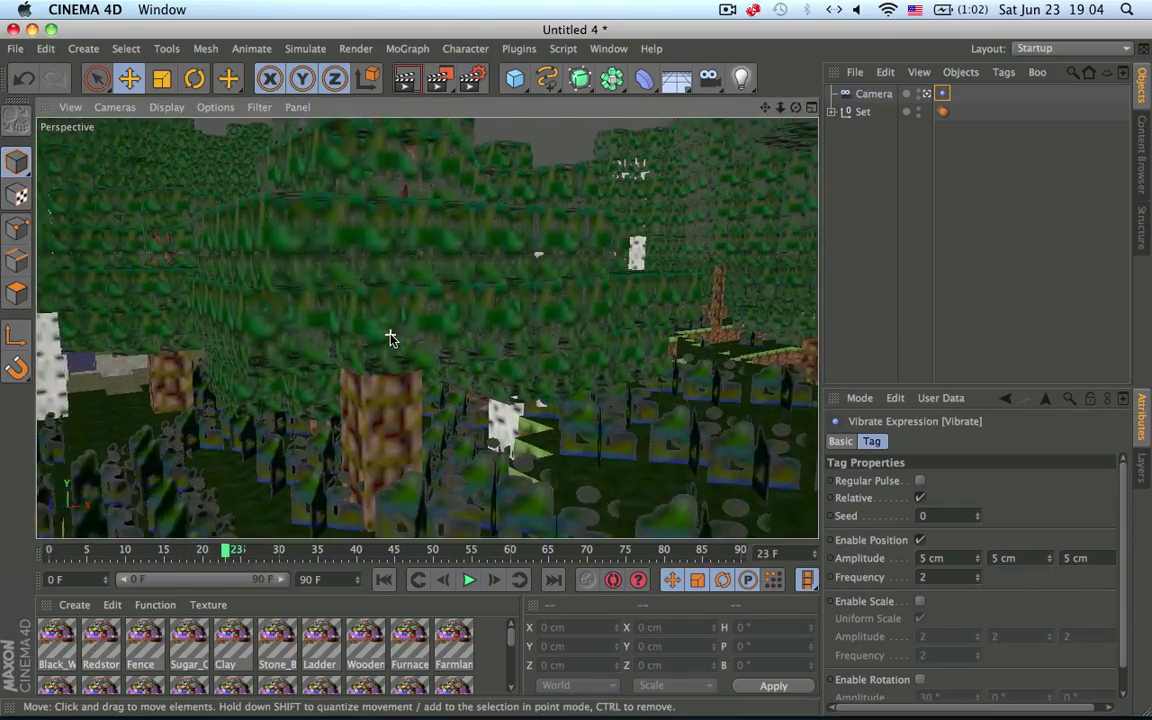
pyautogui.click(465, 581)
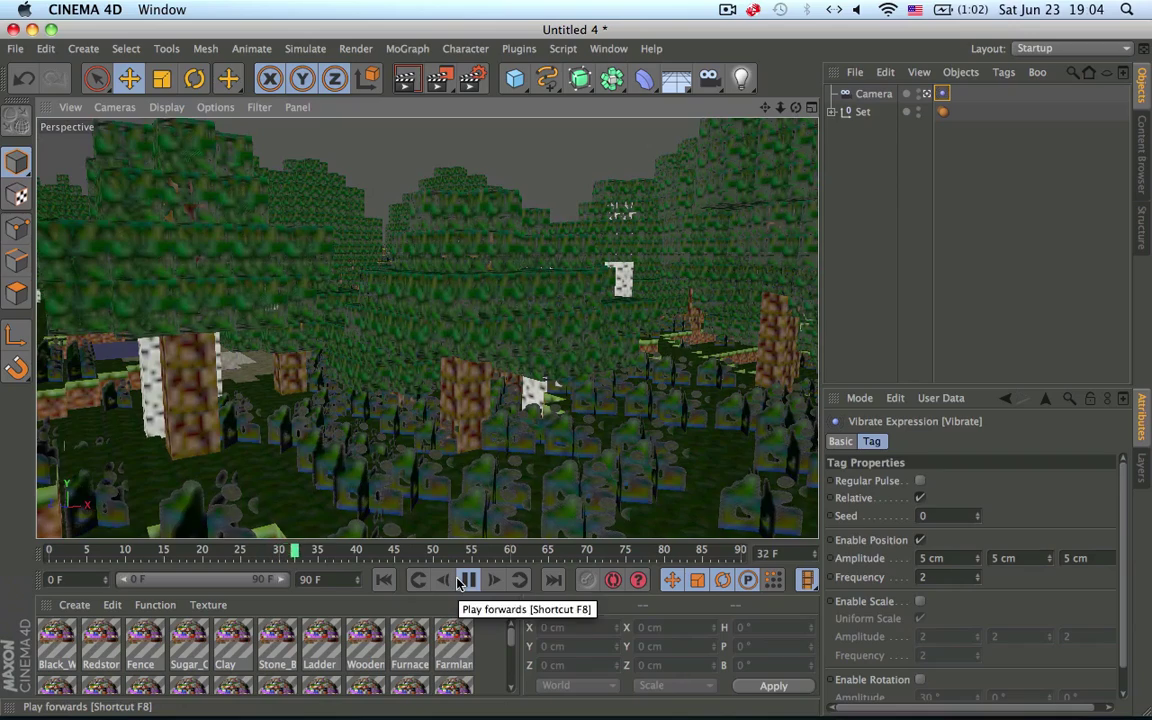
pyautogui.click(464, 581)
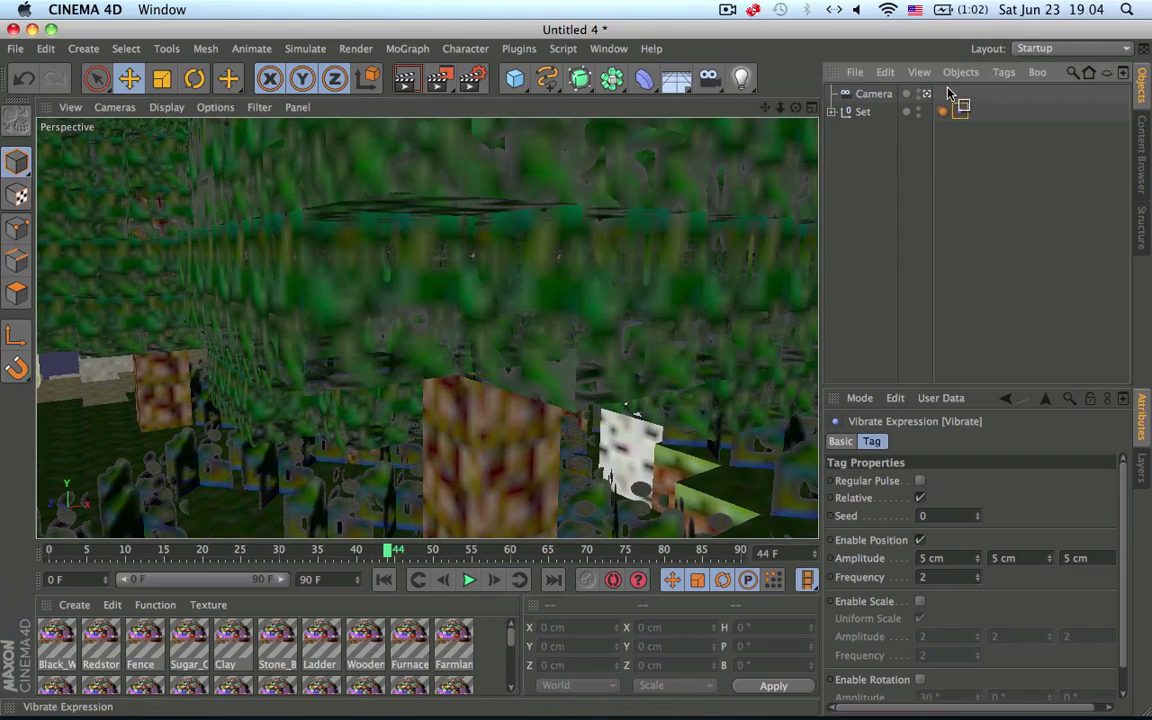
pyautogui.click(469, 580)
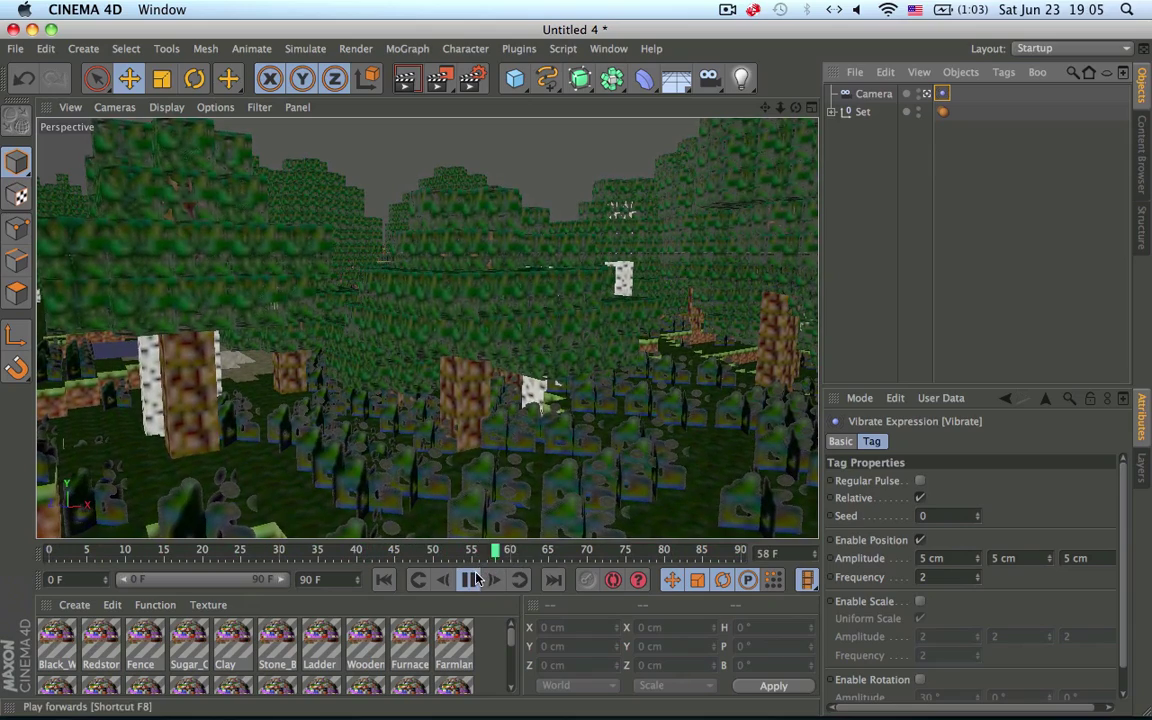
pyautogui.press('F8')
pyautogui.moveTo(473, 553); pyautogui.dragTo(48, 550)
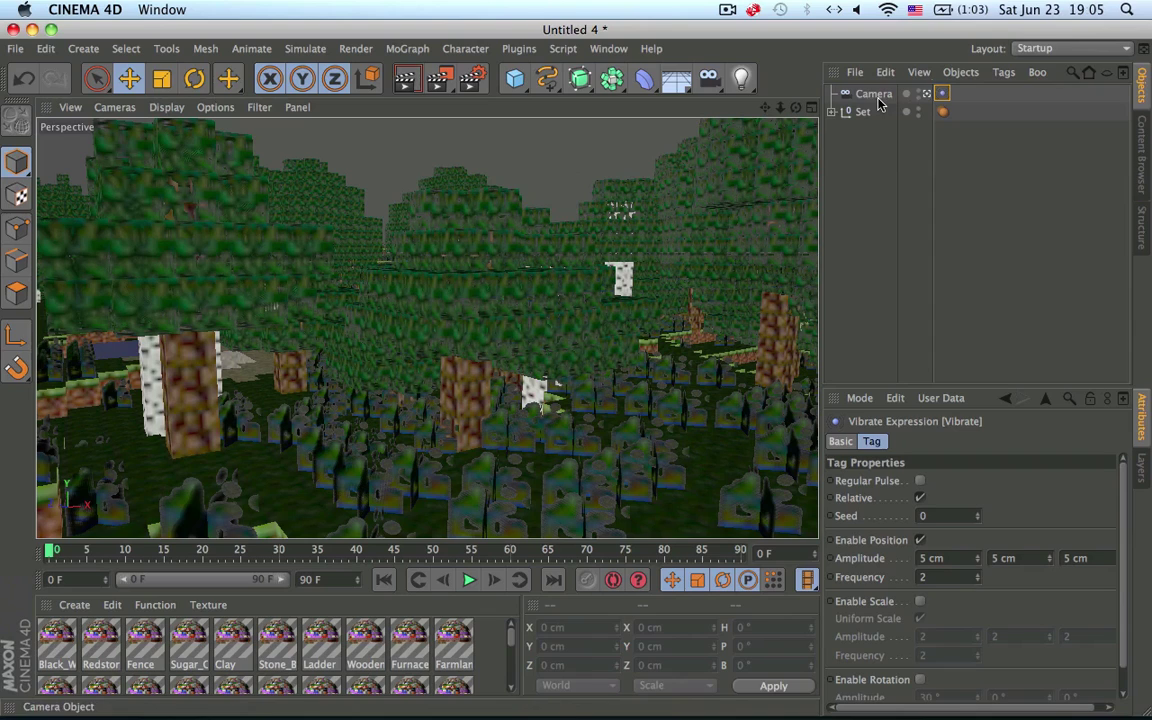
# Switch to the Animation layout and select the Camera's tracks in the timeline
pyautogui.click(1088, 47)
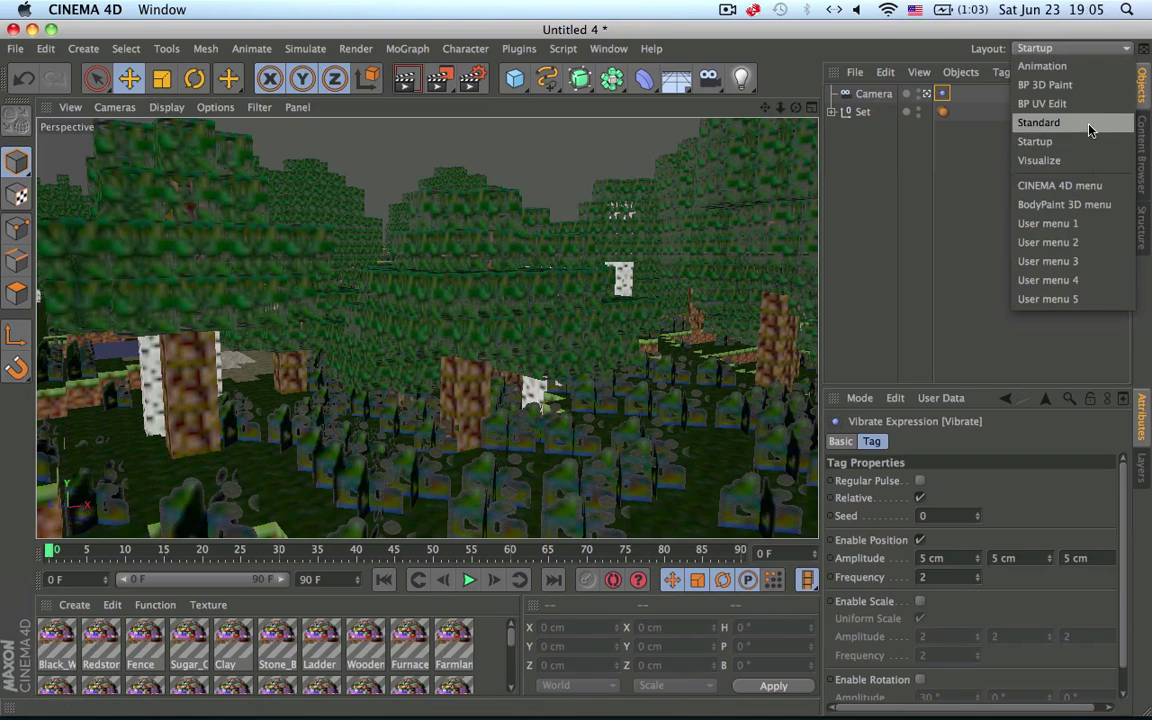
pyautogui.click(1050, 66)
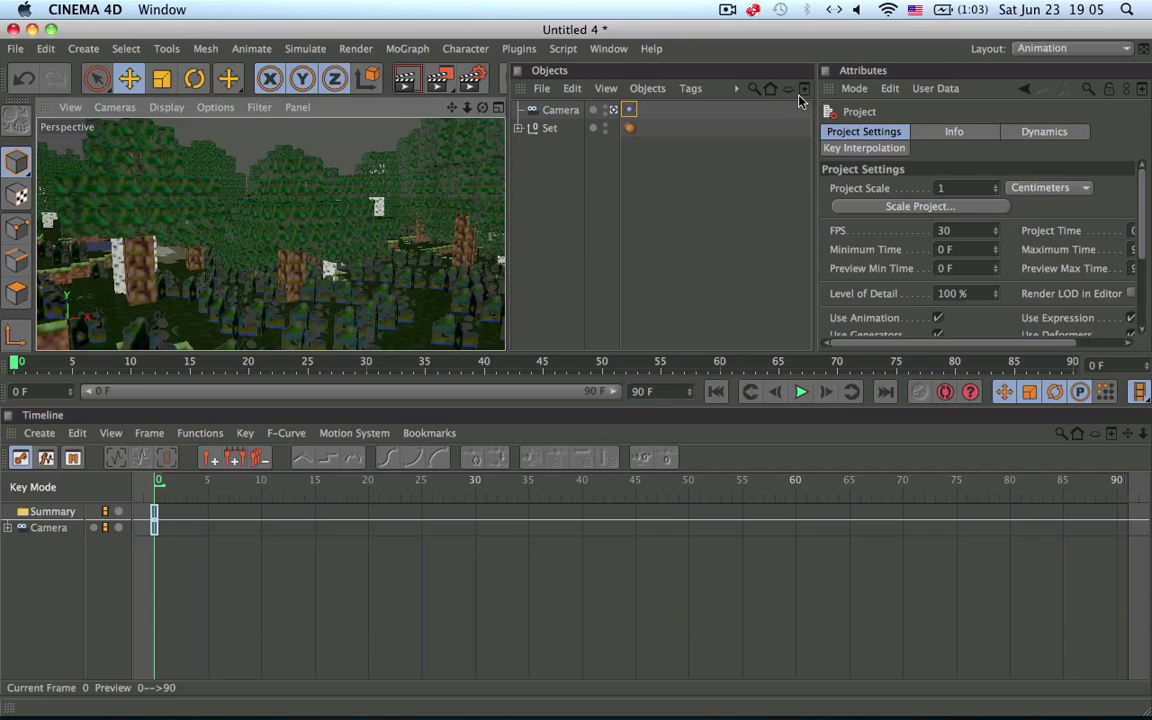
pyautogui.click(545, 113)
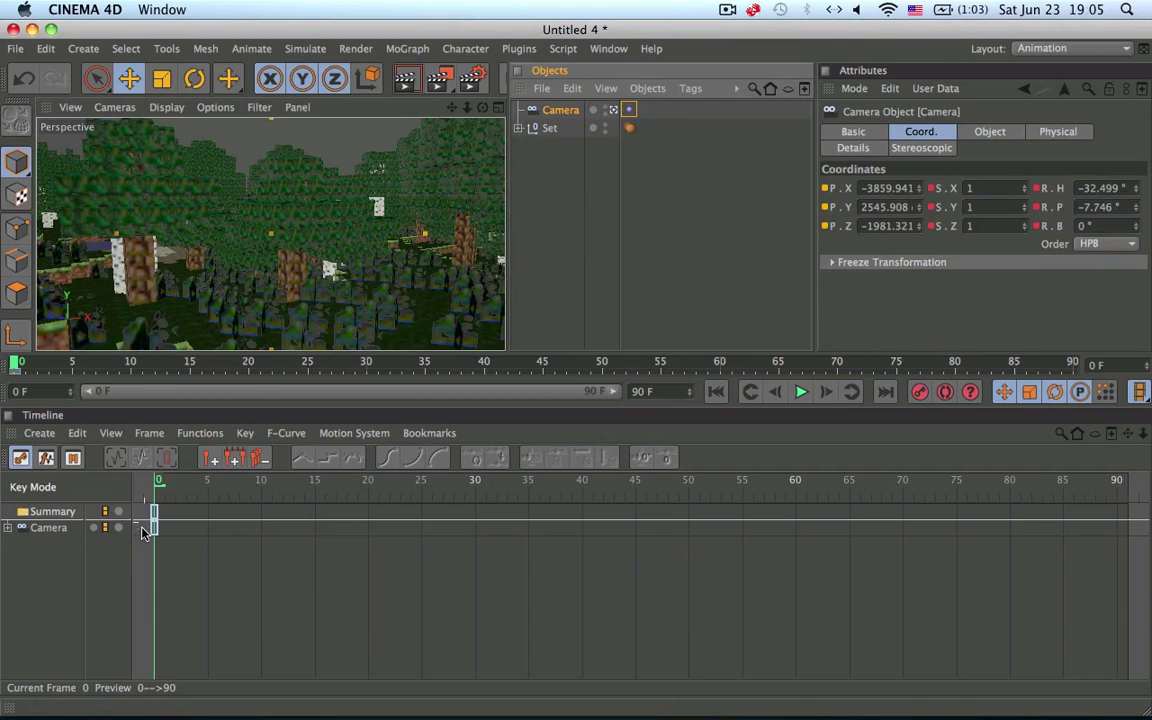
pyautogui.click(45, 528)
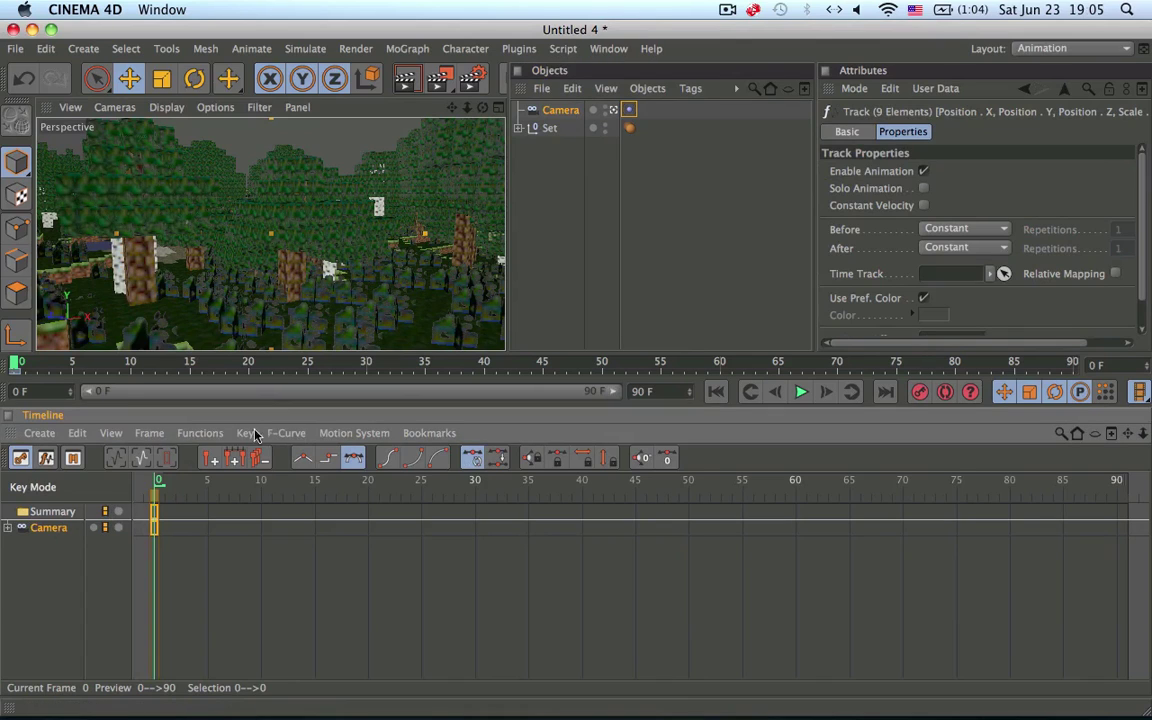
# Bake the Camera's expressions into keyframes from 0 F to 90 F, including position, rotation and parameter, with clean tracks
pyautogui.click(165, 458)
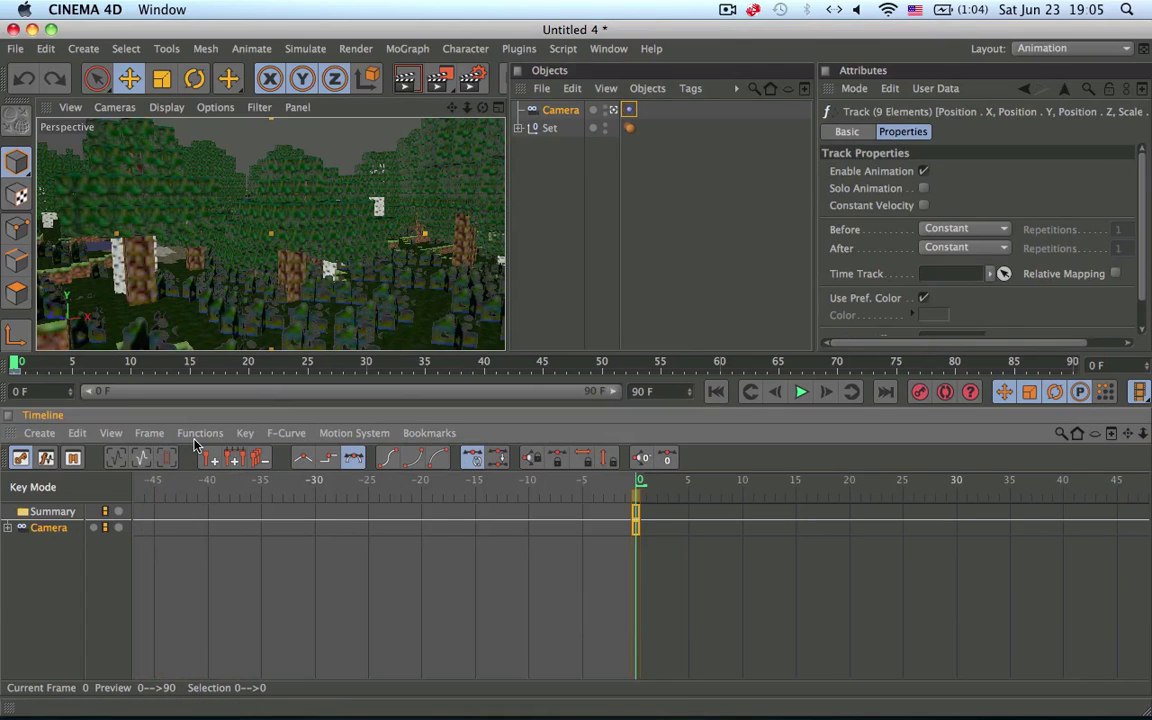
pyautogui.click(166, 458)
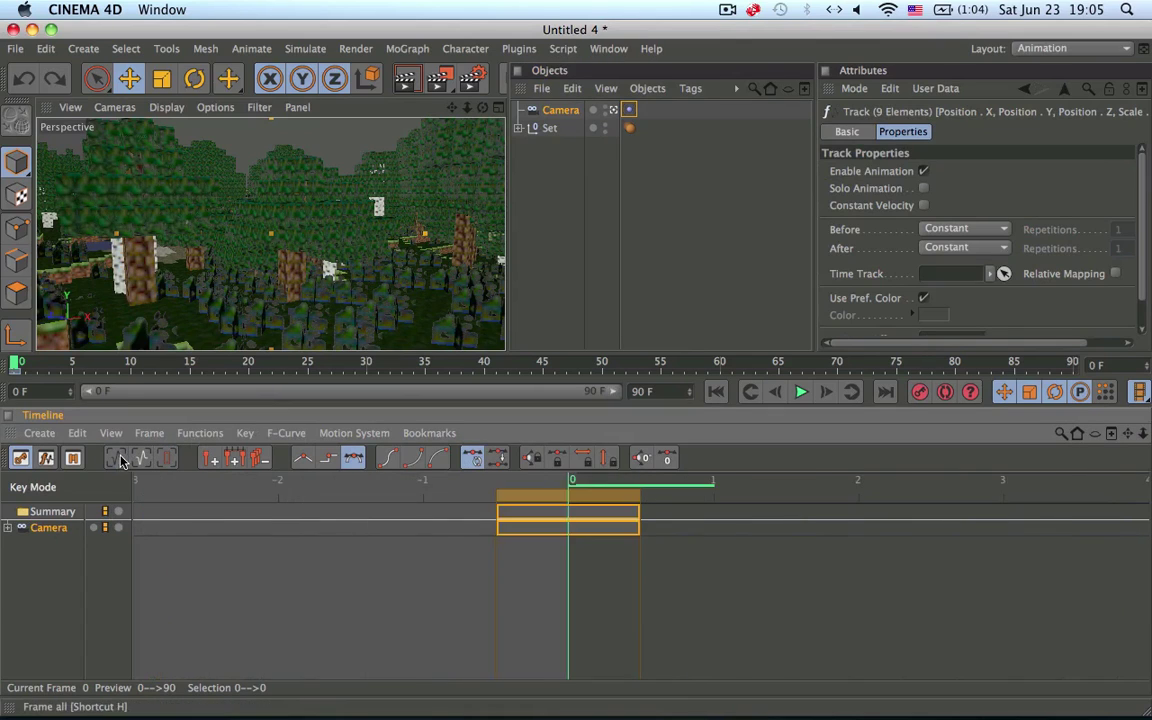
pyautogui.click(245, 433)
pyautogui.click(200, 433)
pyautogui.click(286, 391)
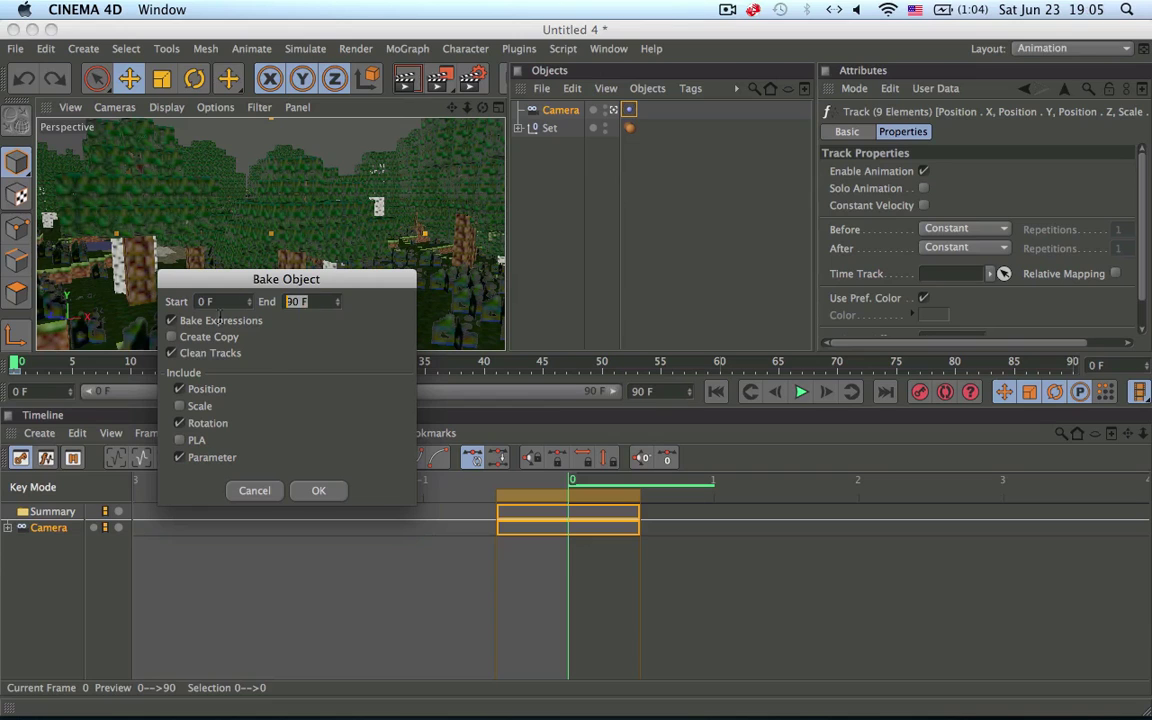
pyautogui.click(325, 490)
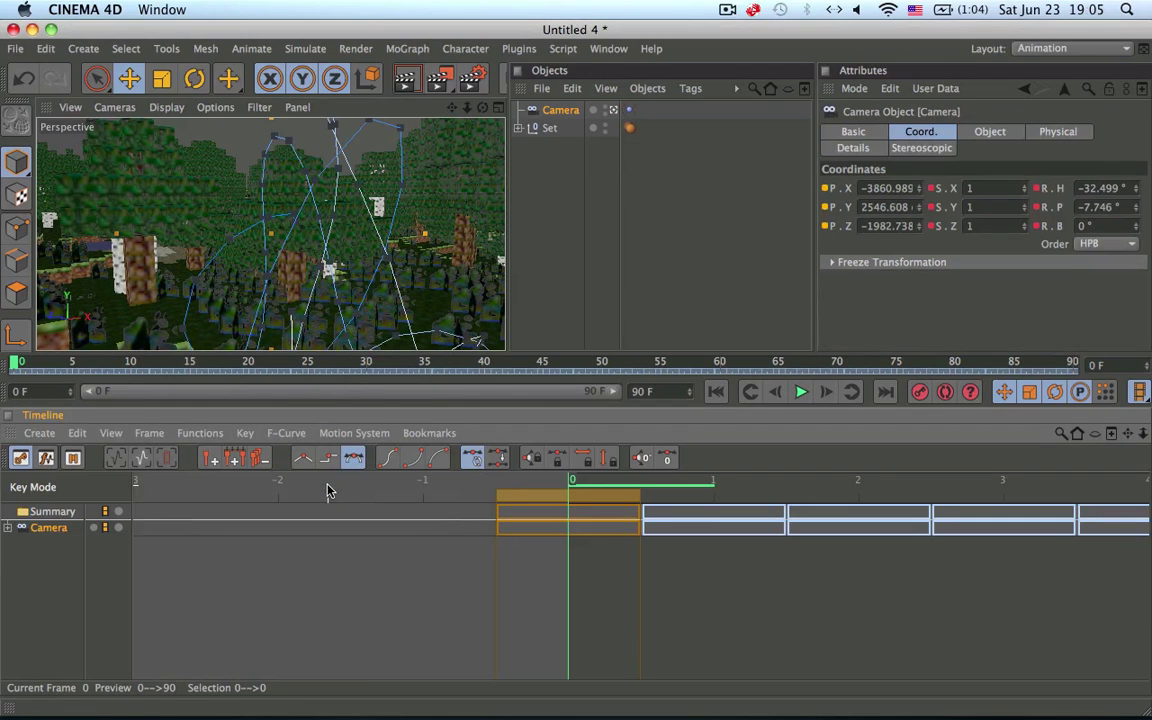
# Switch back to the Startup layout
pyautogui.click(617, 505)
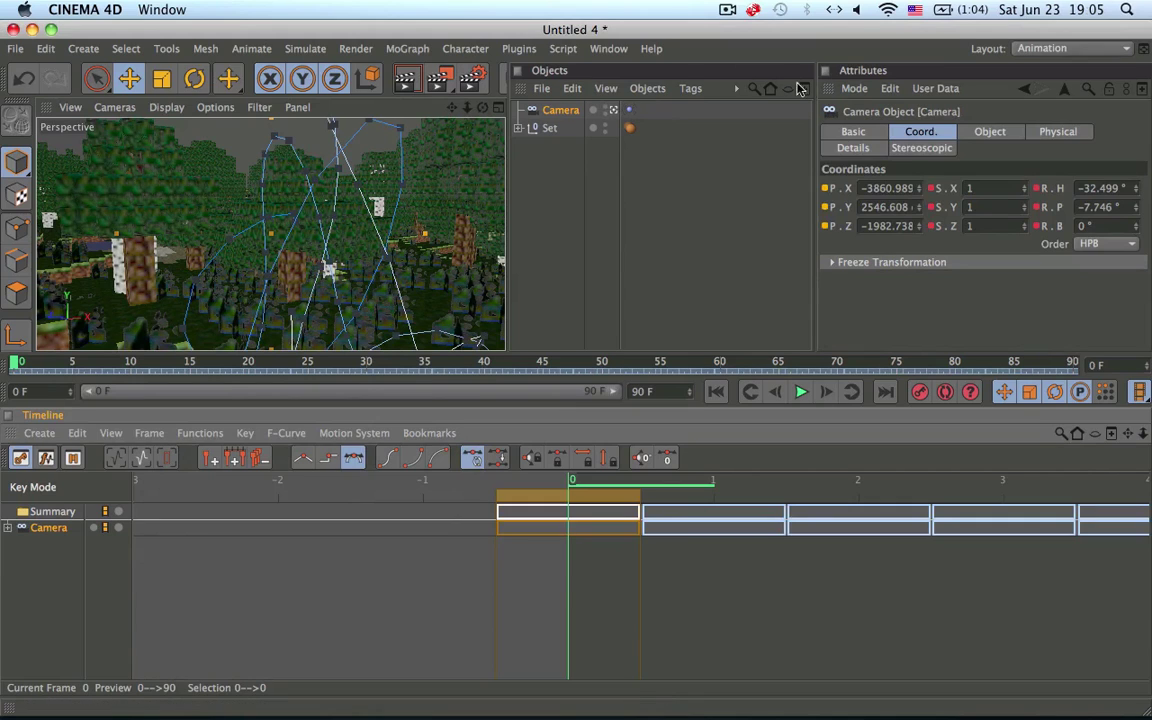
pyautogui.click(1048, 48)
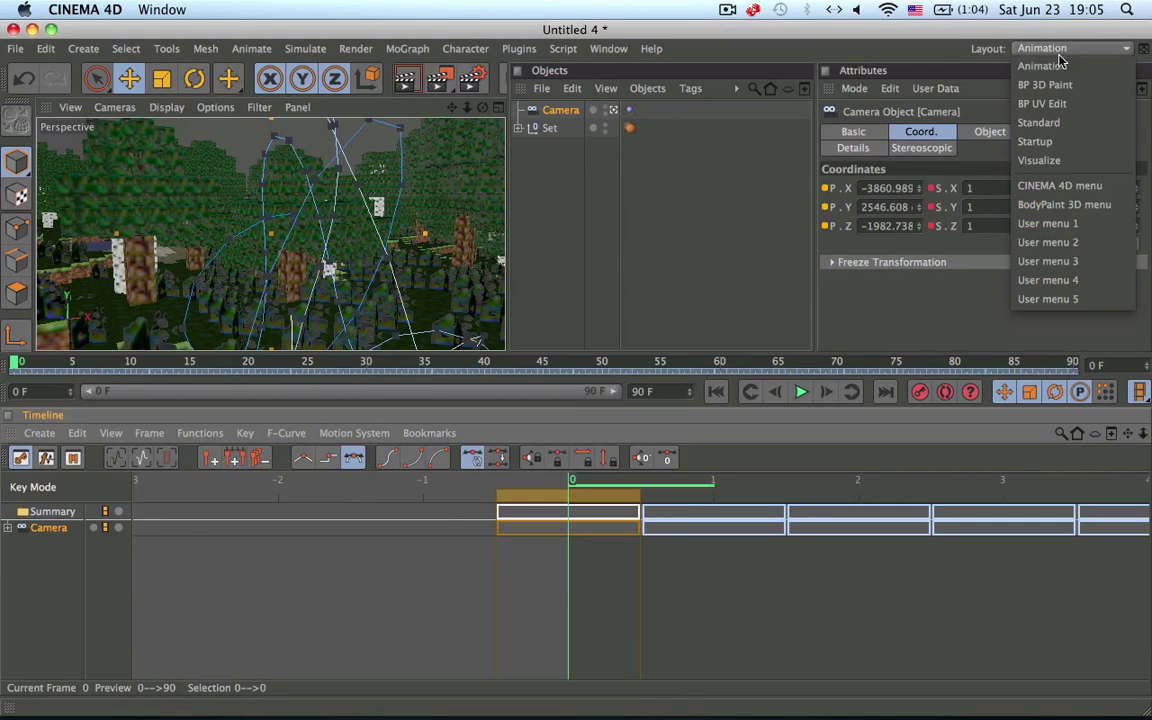
pyautogui.click(1050, 144)
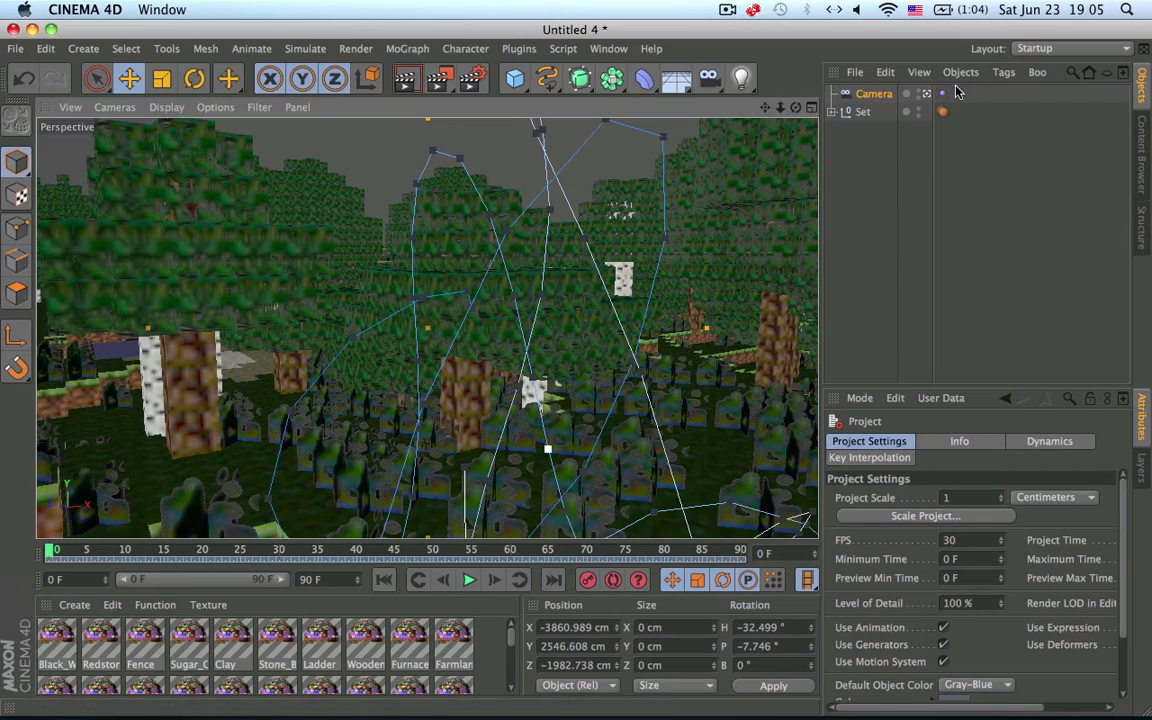
# Delete the vibration tag from the Camera and play the animation to check the baked shake
pyautogui.click(942, 93)
pyautogui.press('Delete')
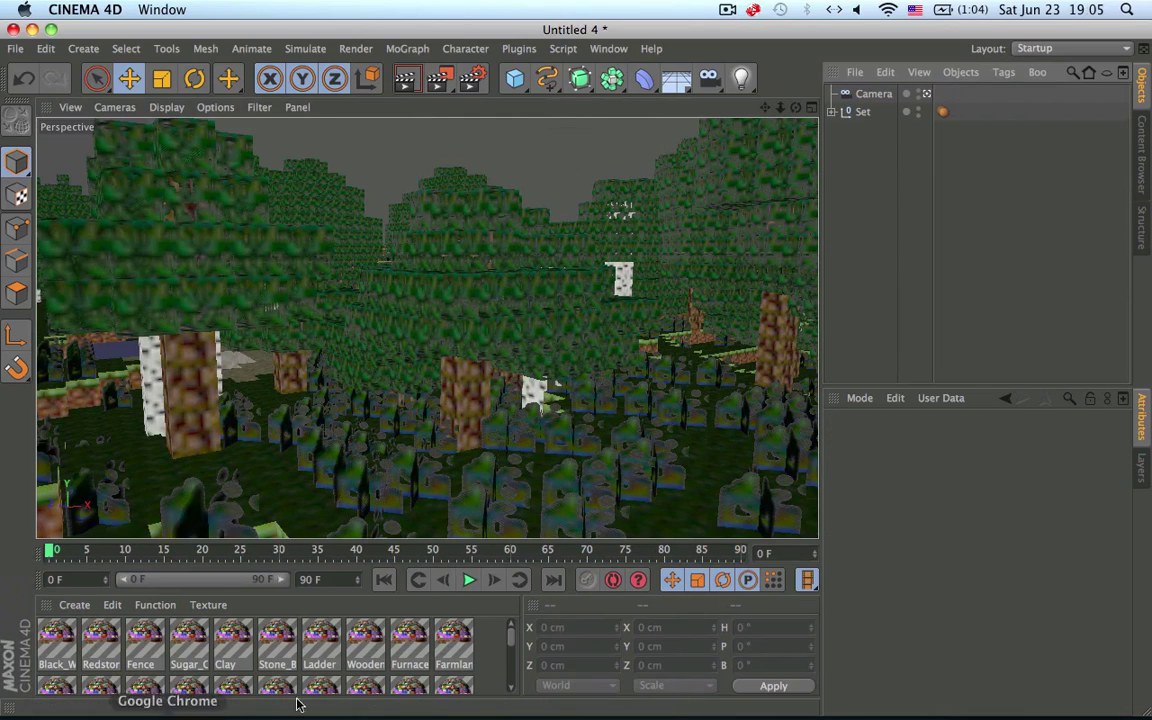
pyautogui.click(468, 580)
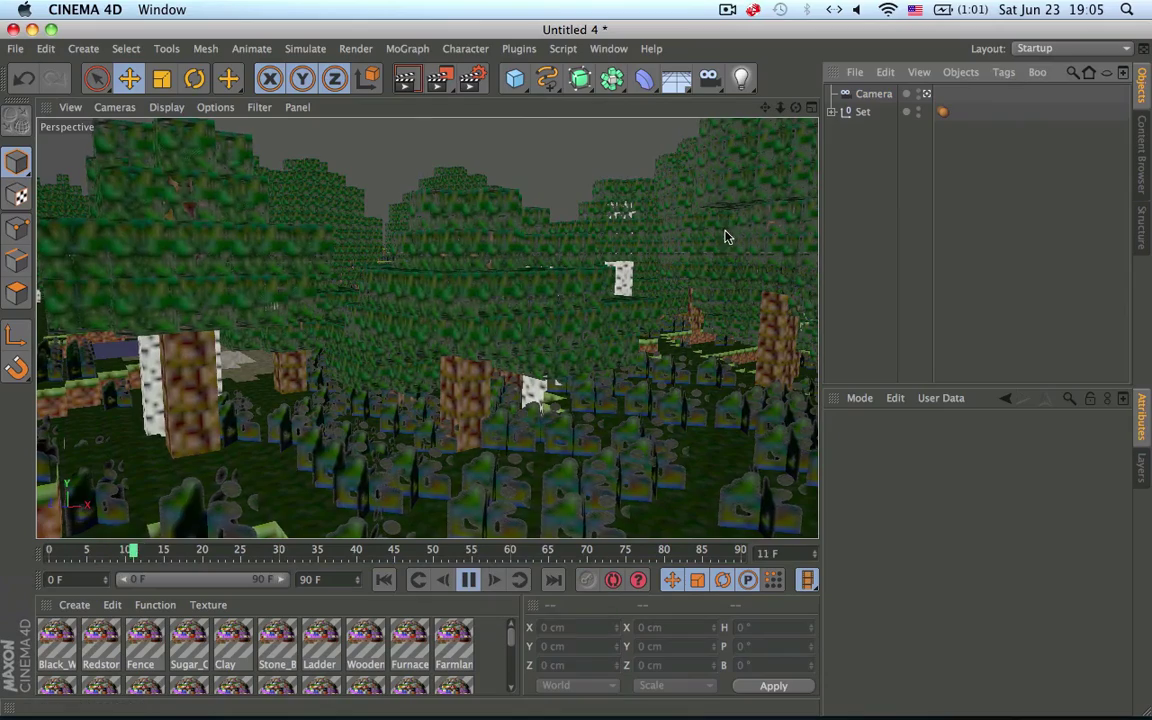
pyautogui.click(468, 580)
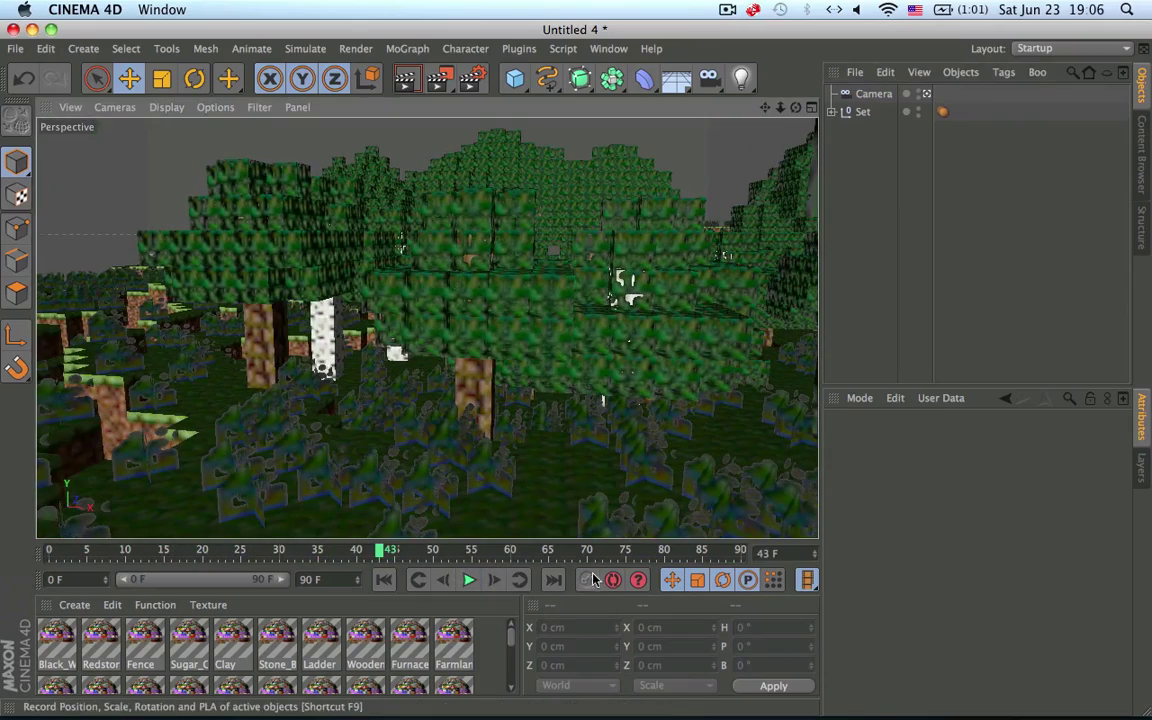
# Select the Camera, scrub the timeline between frames 69 and 90, and reframe its view at frame 90
pyautogui.click(873, 93)
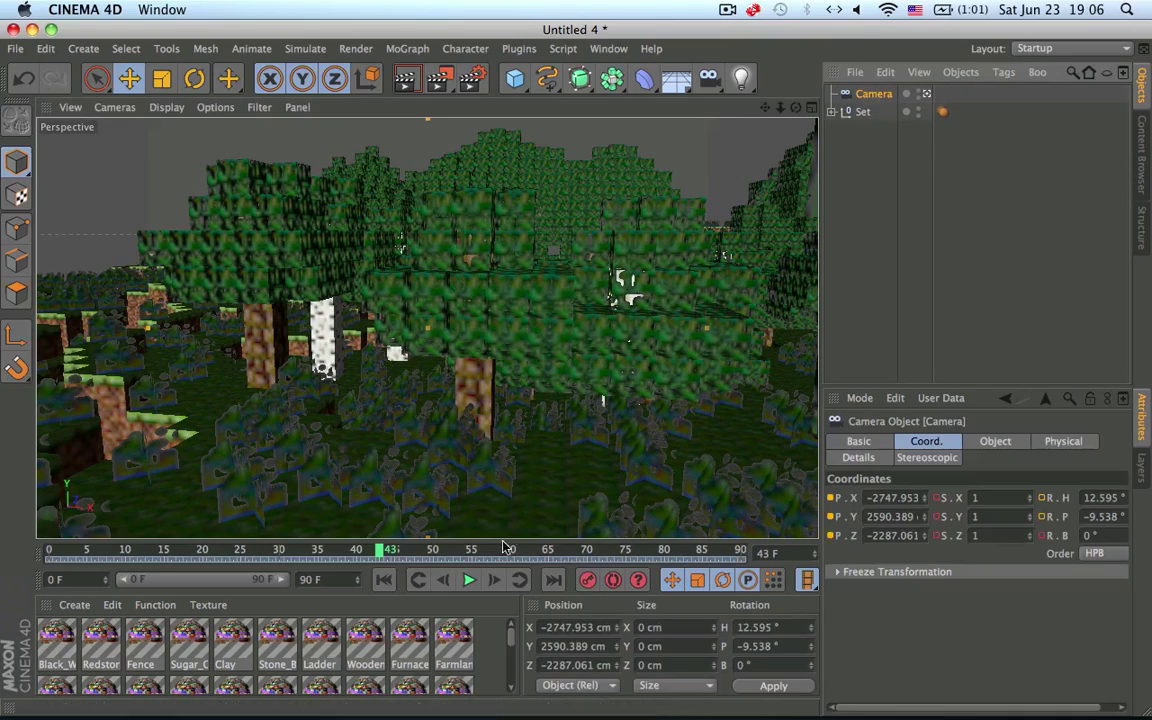
pyautogui.click(741, 549)
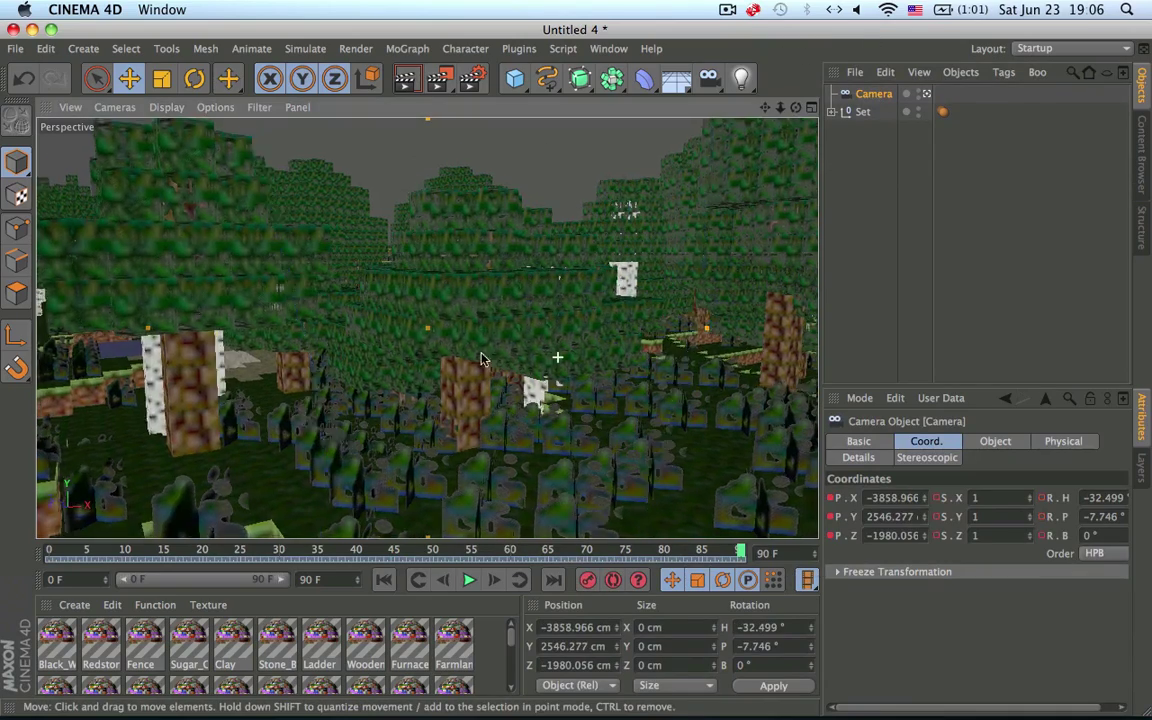
pyautogui.click(587, 549)
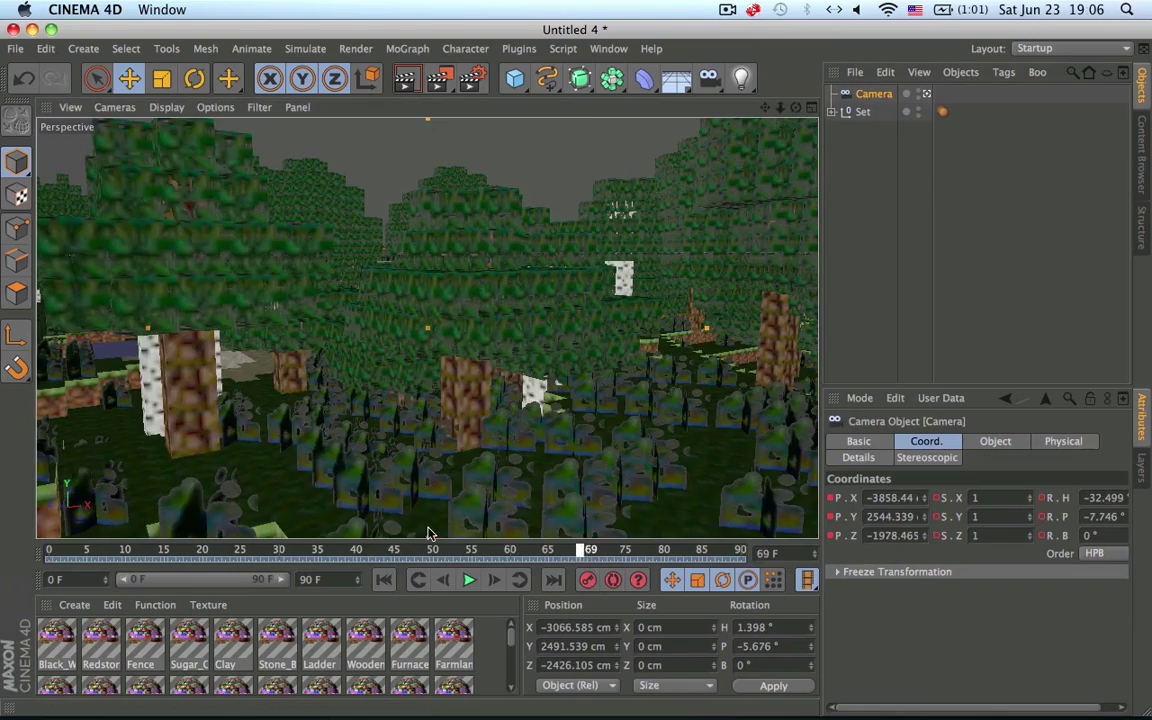
pyautogui.click(742, 549)
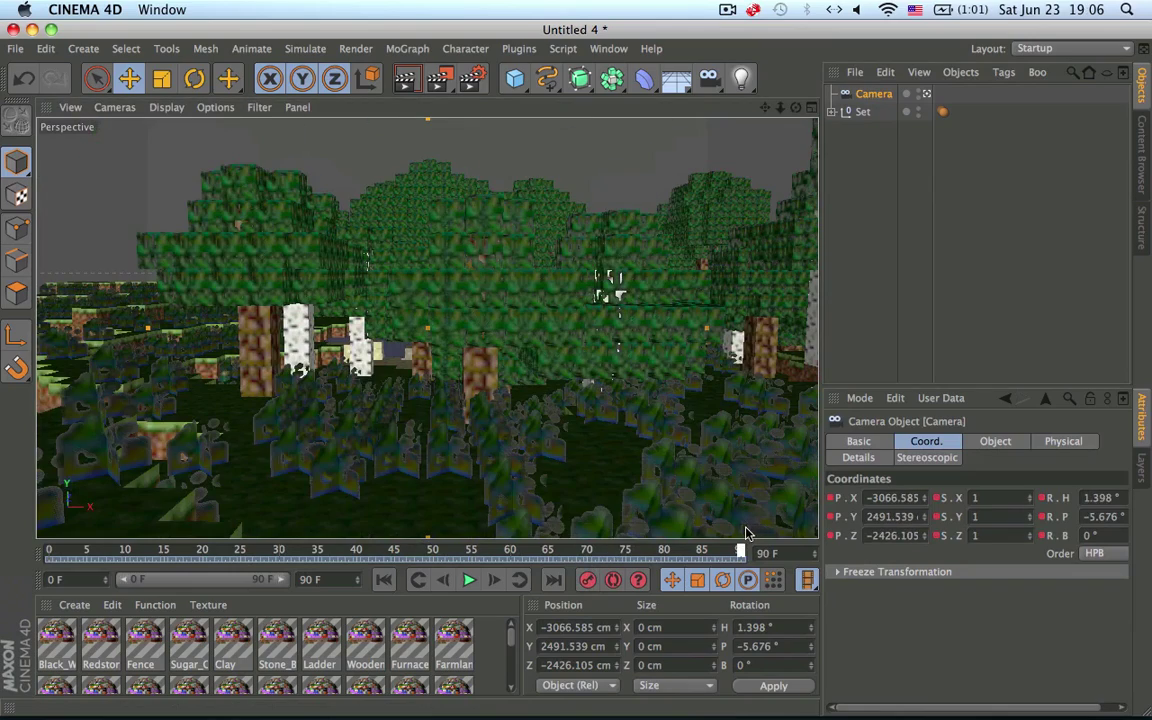
pyautogui.moveTo(741, 549); pyautogui.dragTo(738, 545)
pyautogui.keyDown('alt'); pyautogui.moveTo(432, 296); pyautogui.dragTo(315, 320); pyautogui.keyUp('alt')
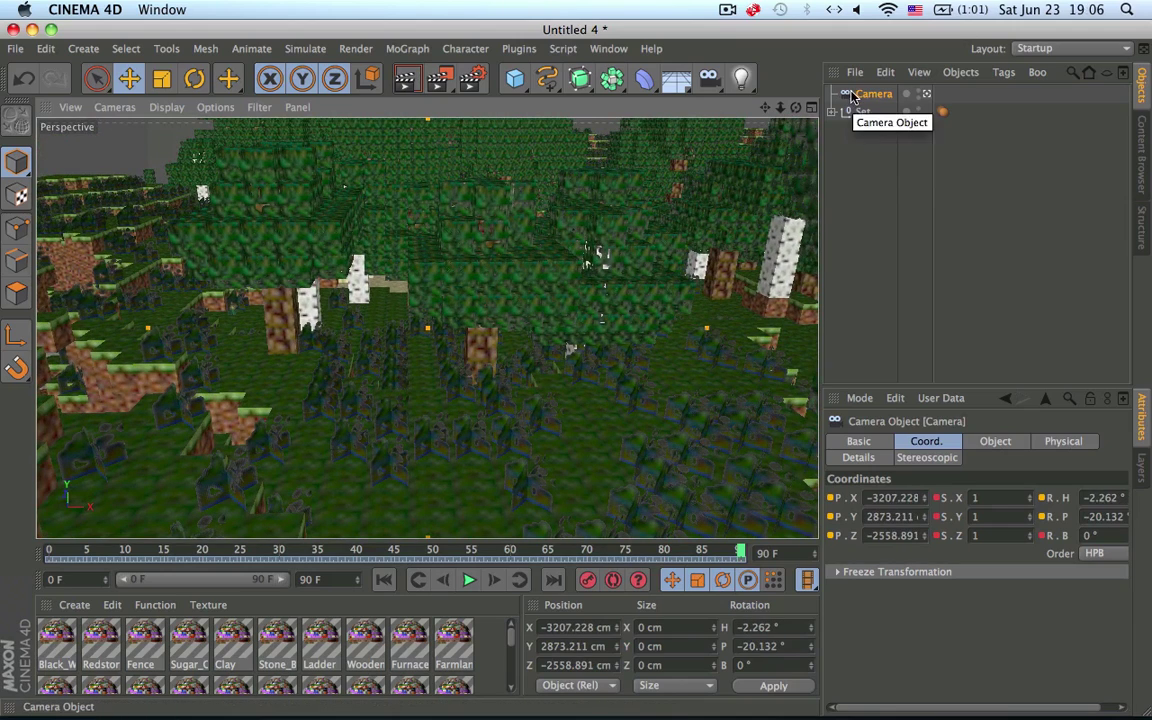
# Delete the Camera object from the scene
pyautogui.click(882, 172)
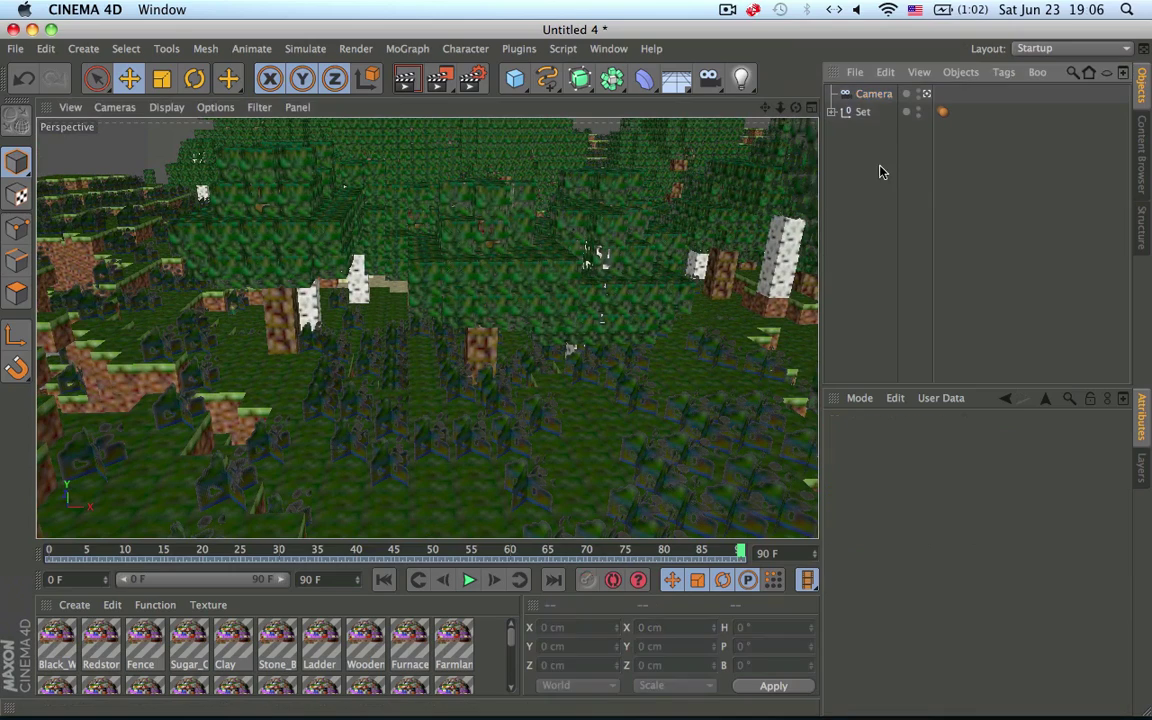
pyautogui.click(868, 95)
pyautogui.press('Delete')
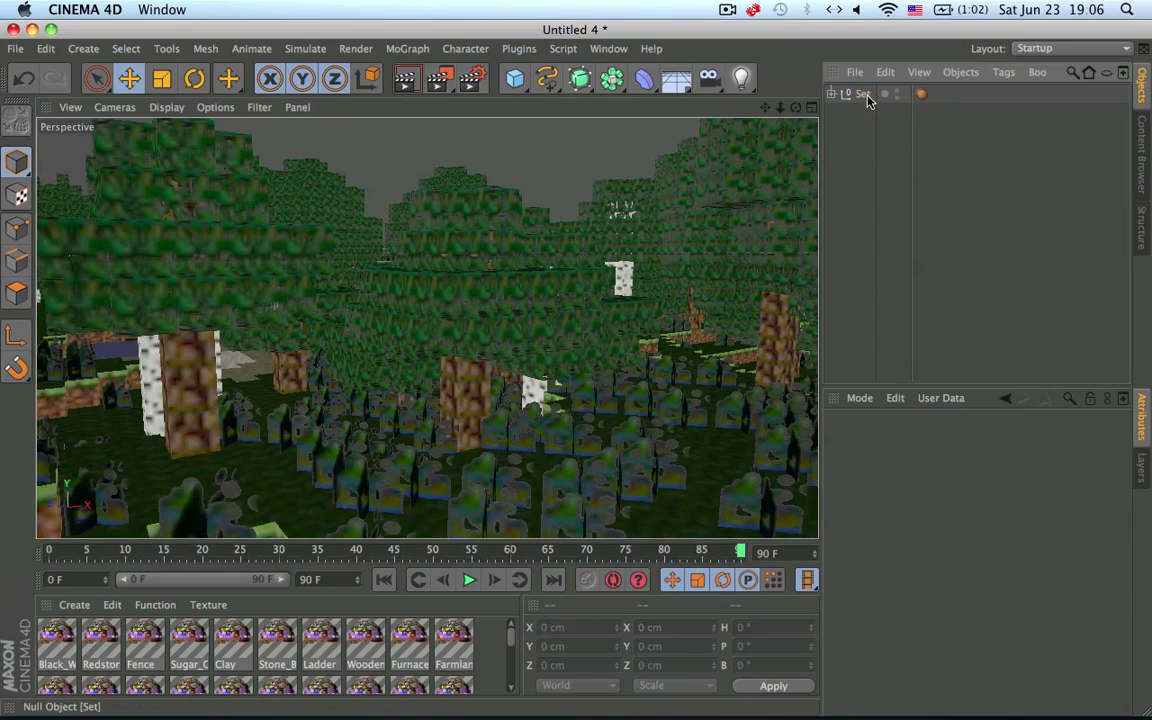
# Render a closer view of the forest floor and trees in the Picture Viewer, and close the render
pyautogui.scroll(5, 481, 342)
pyautogui.scroll(5, 463, 346)
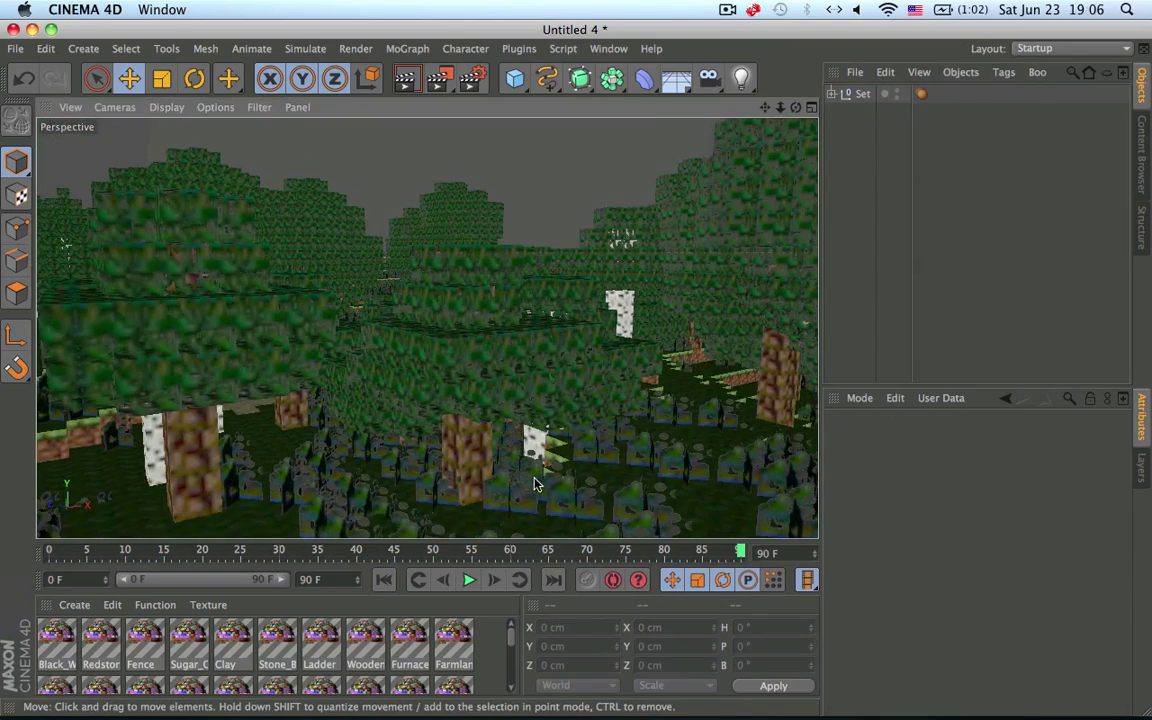
pyautogui.scroll(3, 437, 270)
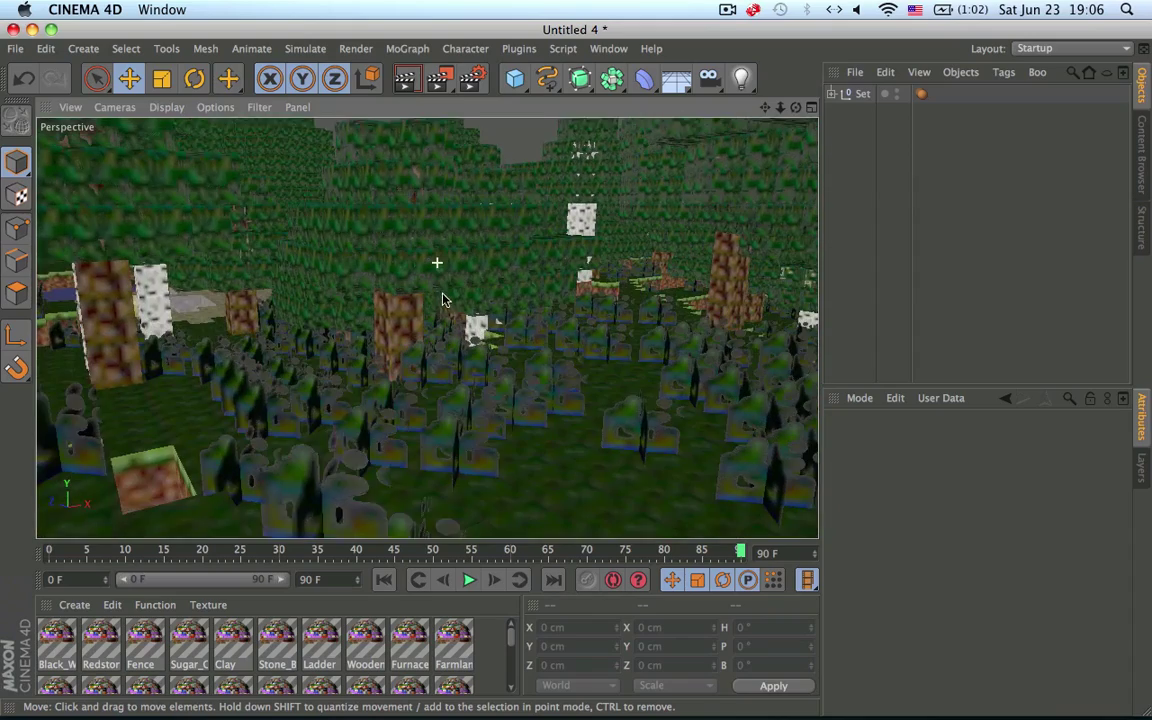
pyautogui.click(438, 76)
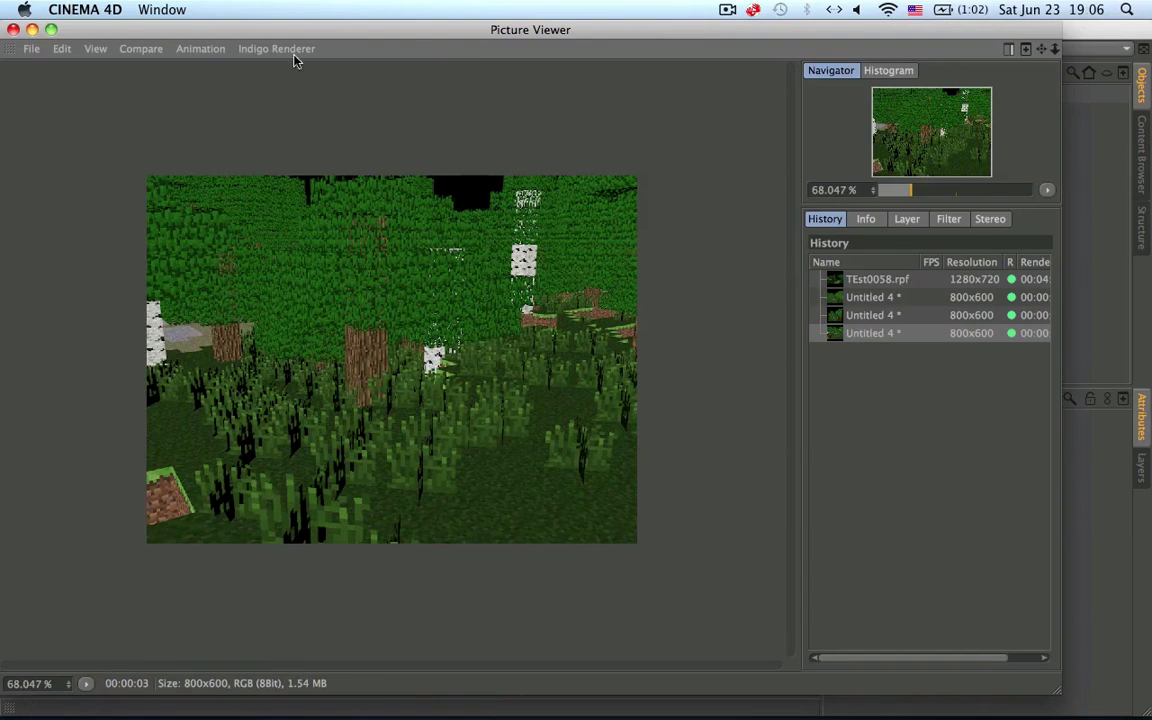
pyautogui.click(31, 28)
# Add a Physical Sky to the scene and test-render it in the Picture Viewer, stopping the render early
pyautogui.click(679, 83)
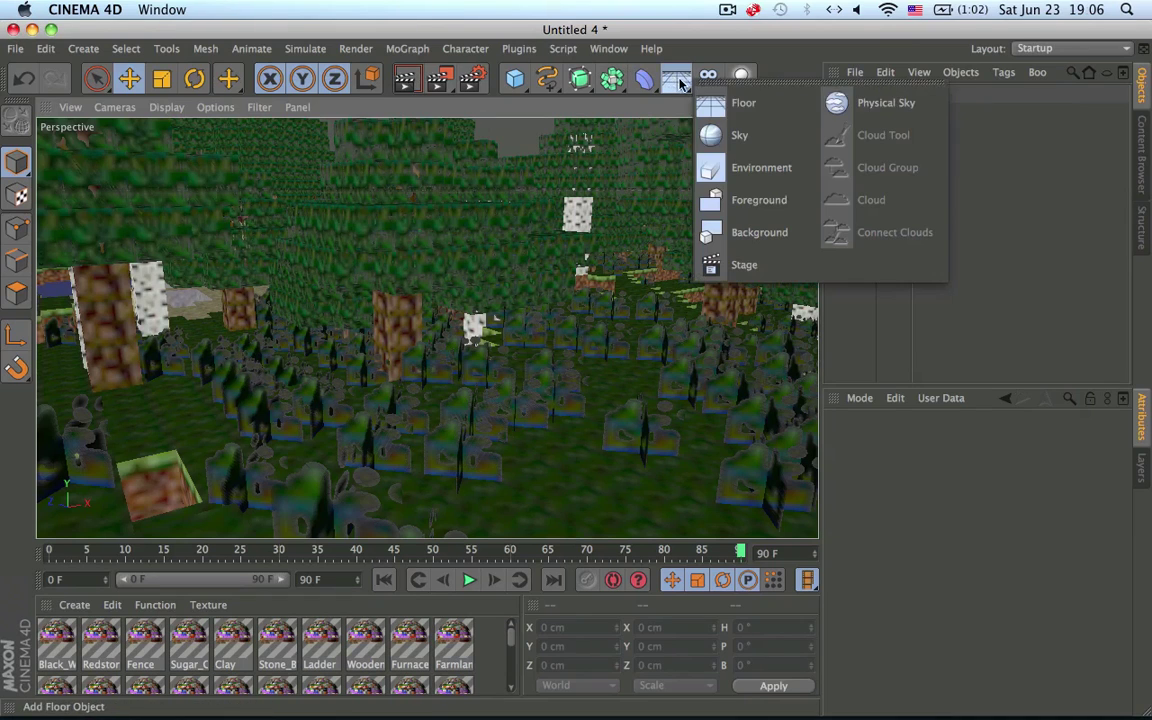
pyautogui.click(843, 110)
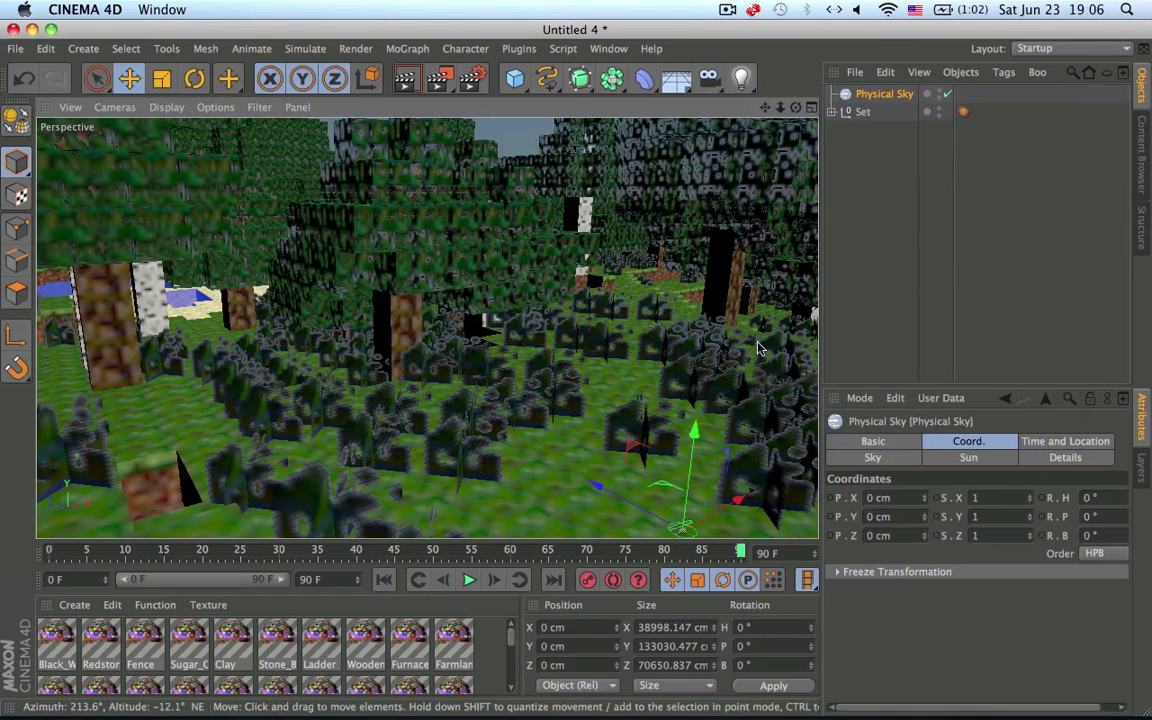
pyautogui.click(425, 80)
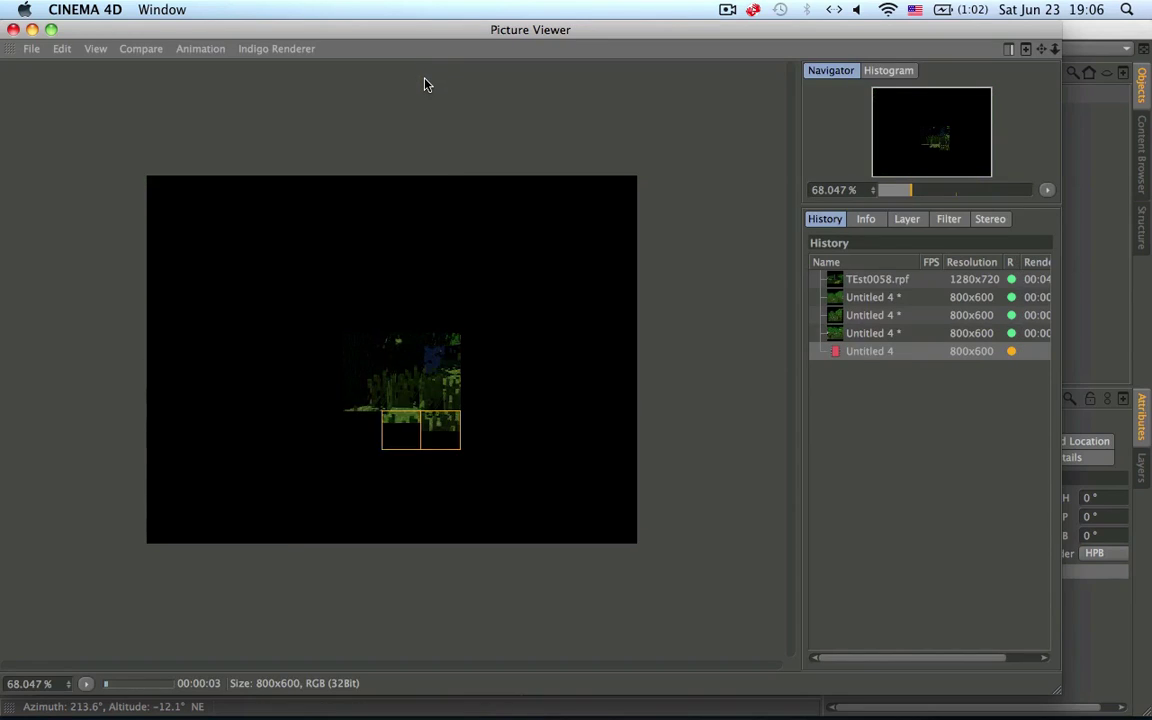
pyautogui.click(13, 29)
pyautogui.click(710, 270)
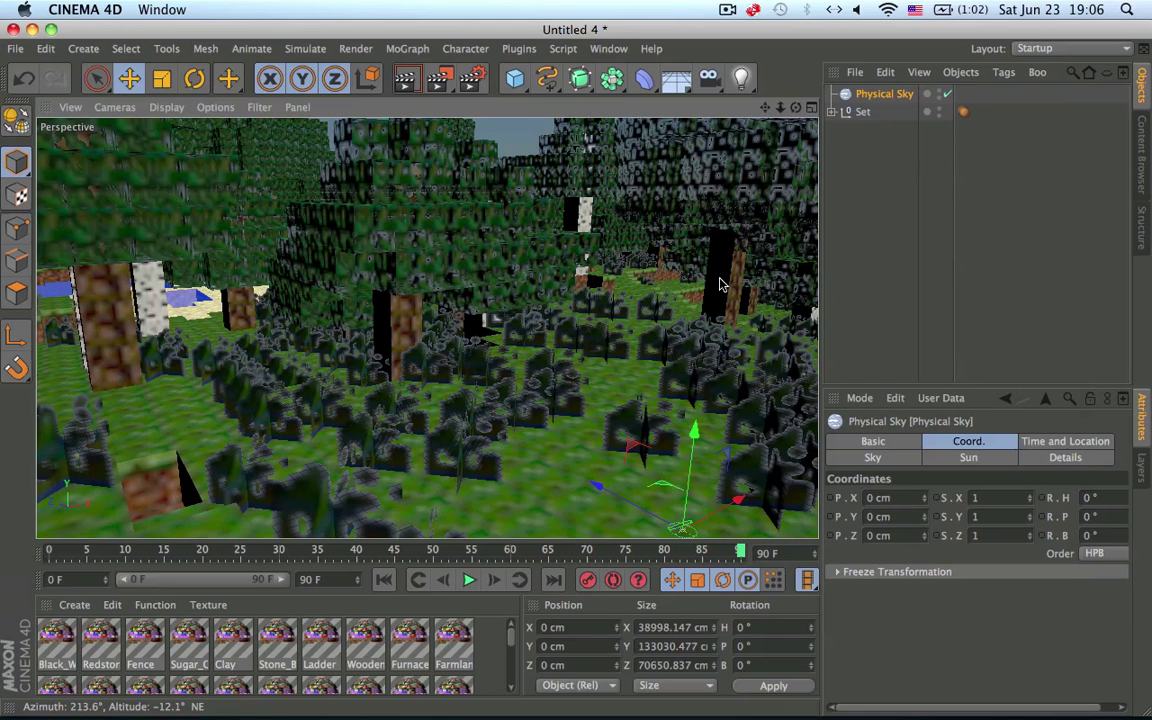
# Add the Global Illumination effect to the render settings
pyautogui.click(470, 78)
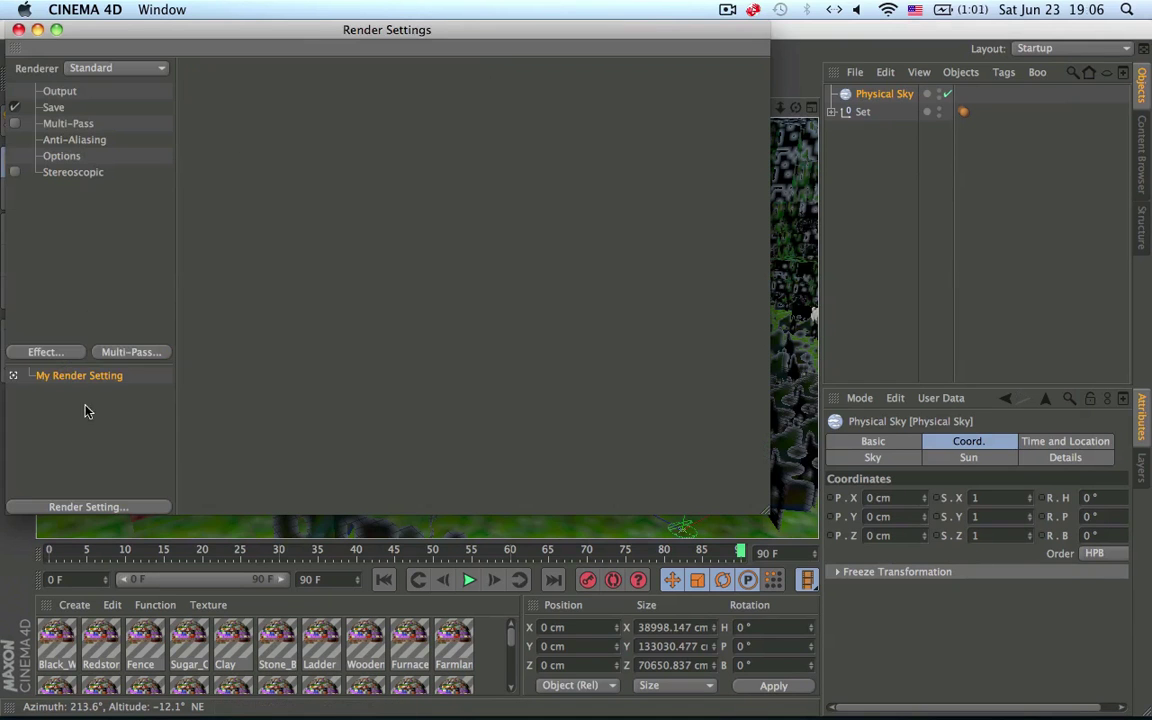
pyautogui.click(53, 348)
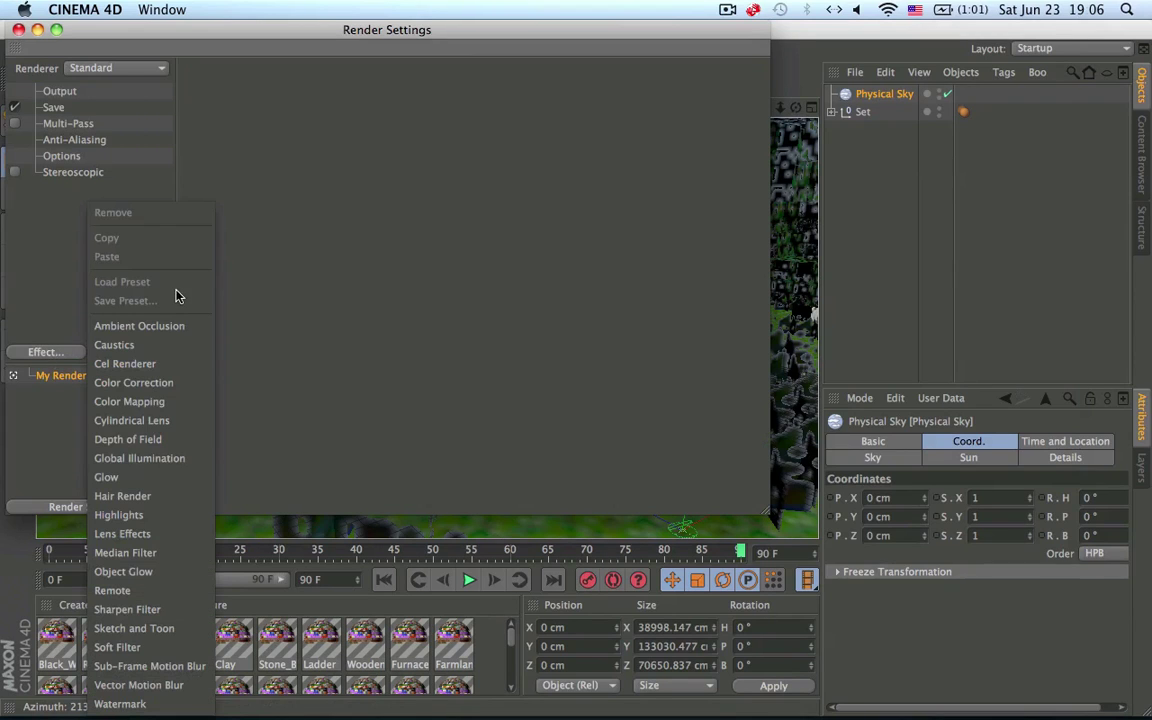
pyautogui.click(150, 460)
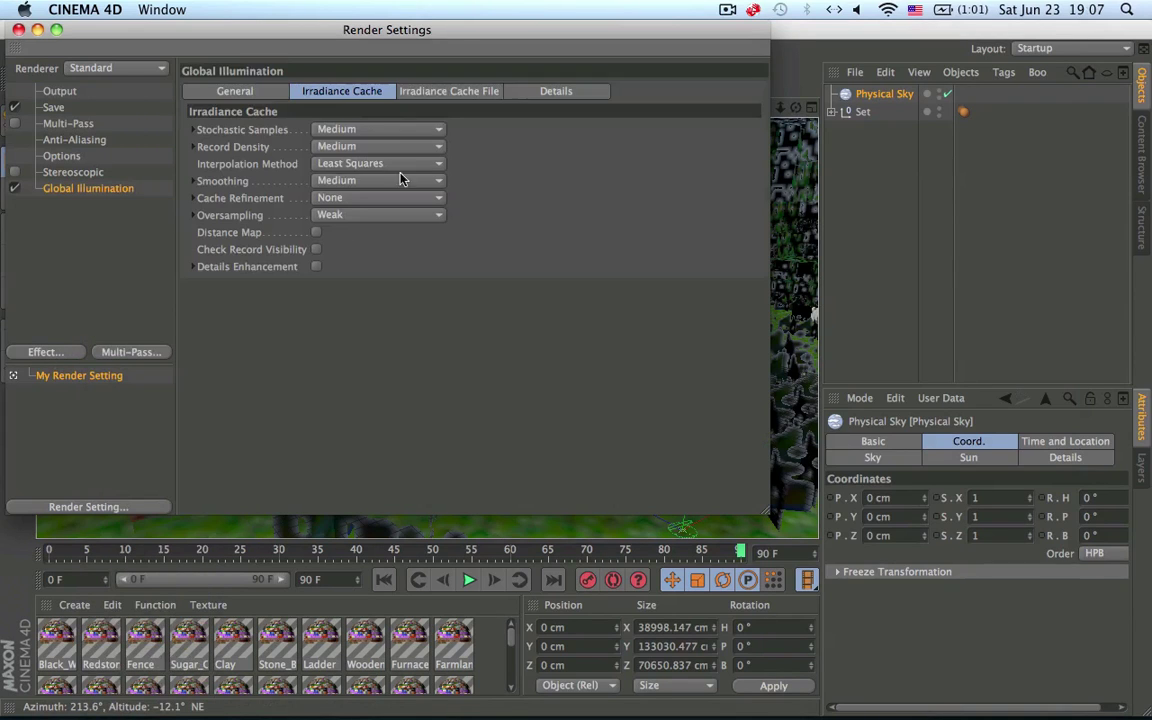
# Set the irradiance cache to Low stochastic samples, Low record density and Weak smoothing
pyautogui.click(398, 130)
pyautogui.click(370, 183)
pyautogui.click(404, 147)
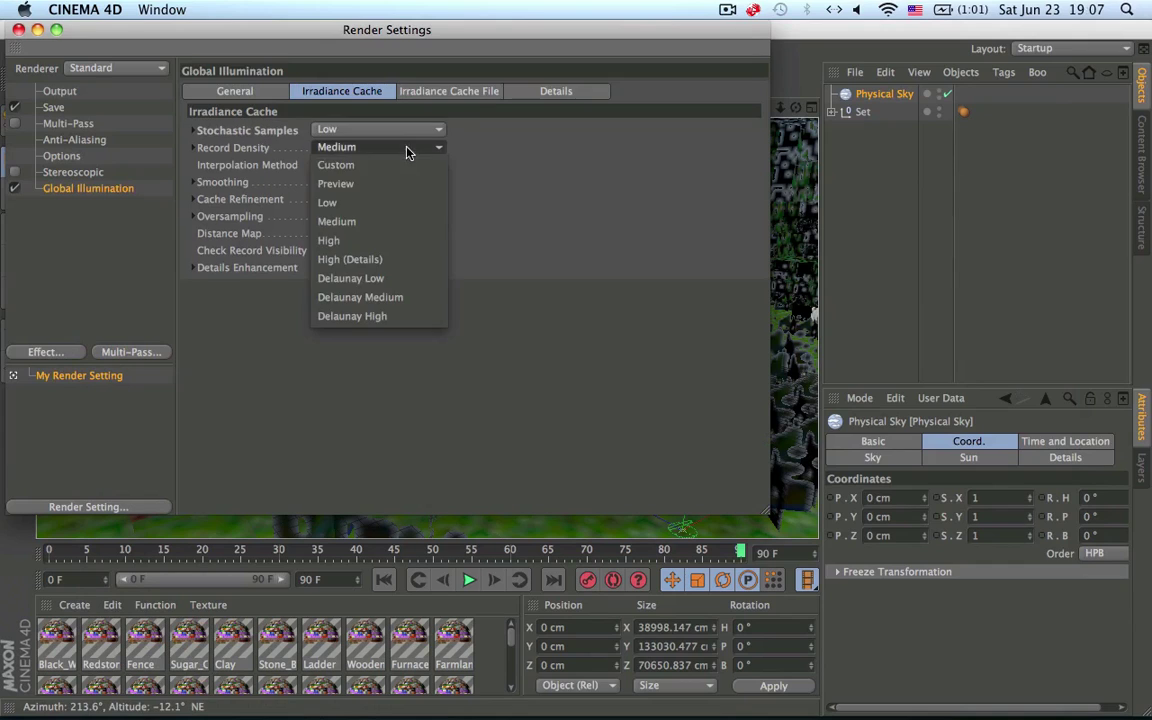
pyautogui.click(407, 209)
pyautogui.click(406, 183)
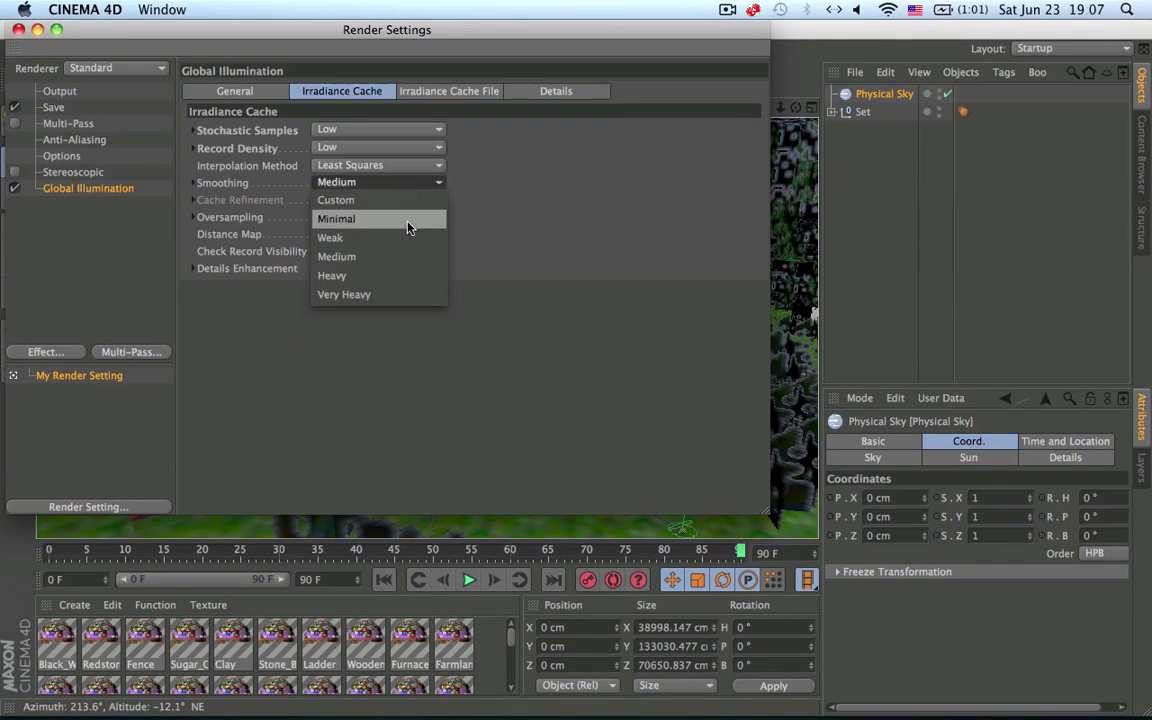
pyautogui.click(406, 238)
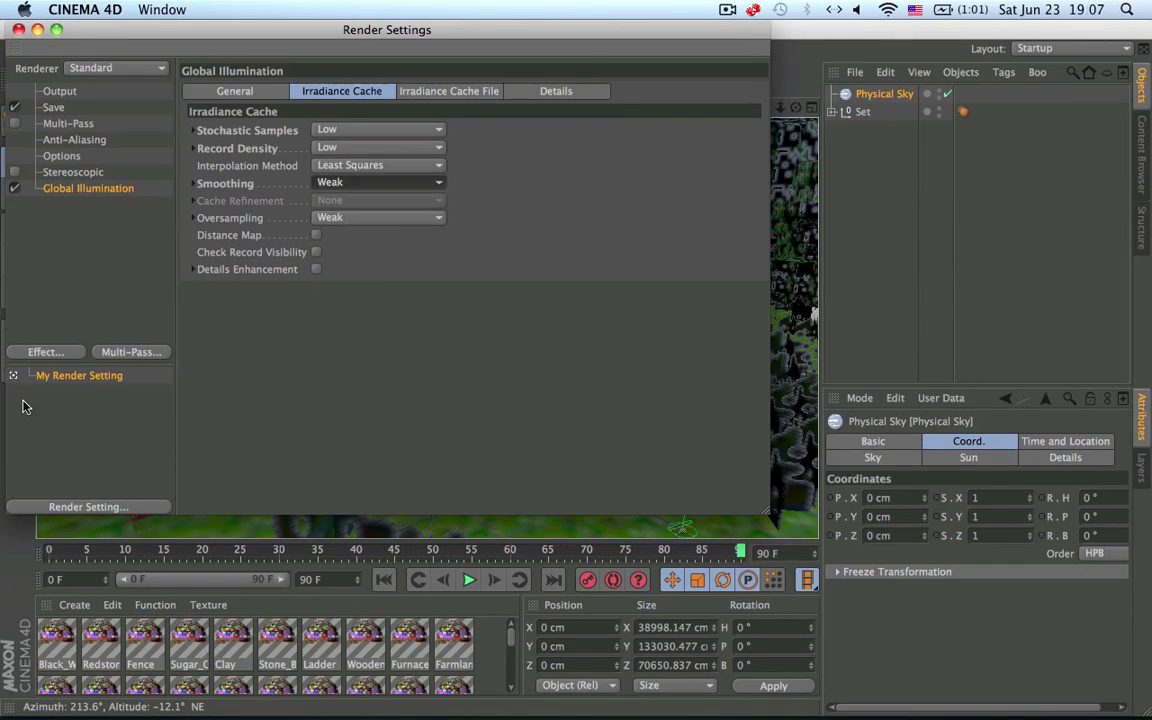
pyautogui.click(120, 298)
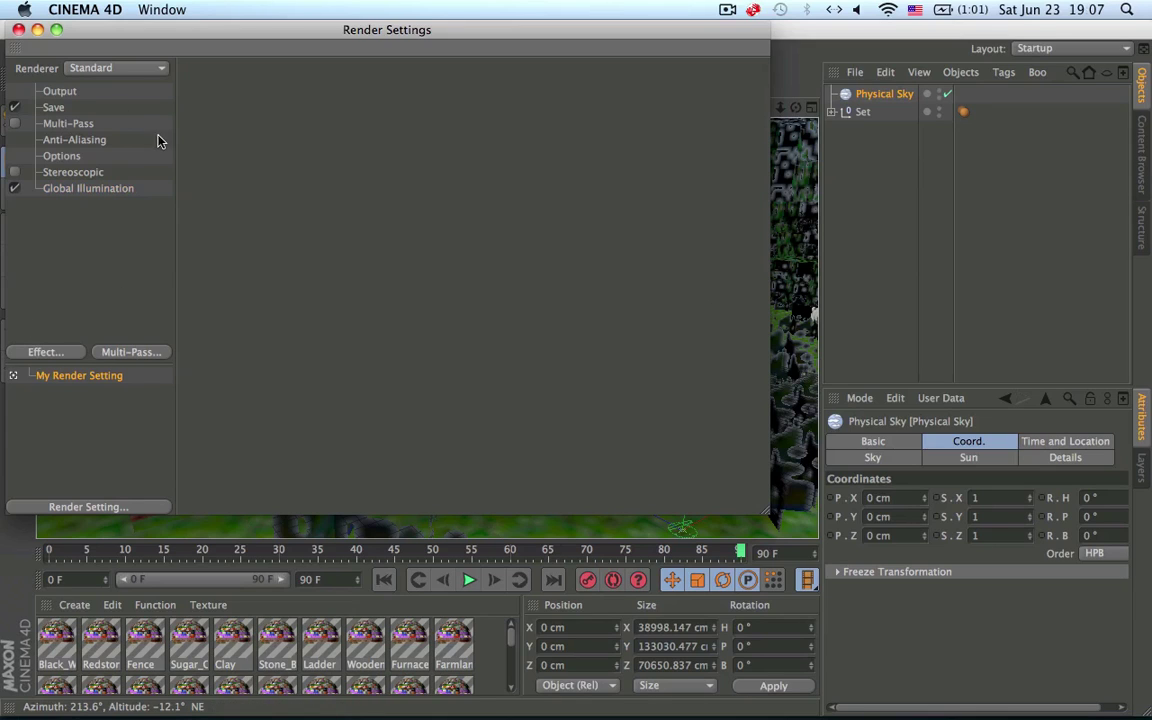
pyautogui.click(121, 190)
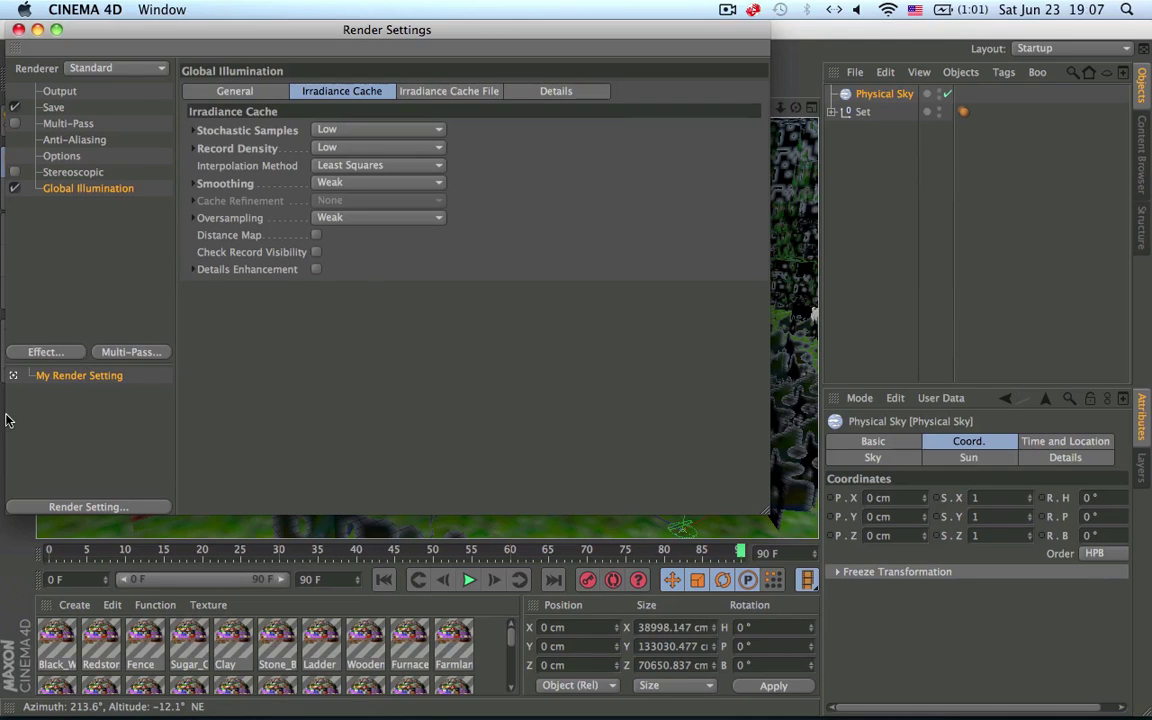
# Add the Color Correction effect with a saturation of 39 % and close the render settings
pyautogui.click(68, 355)
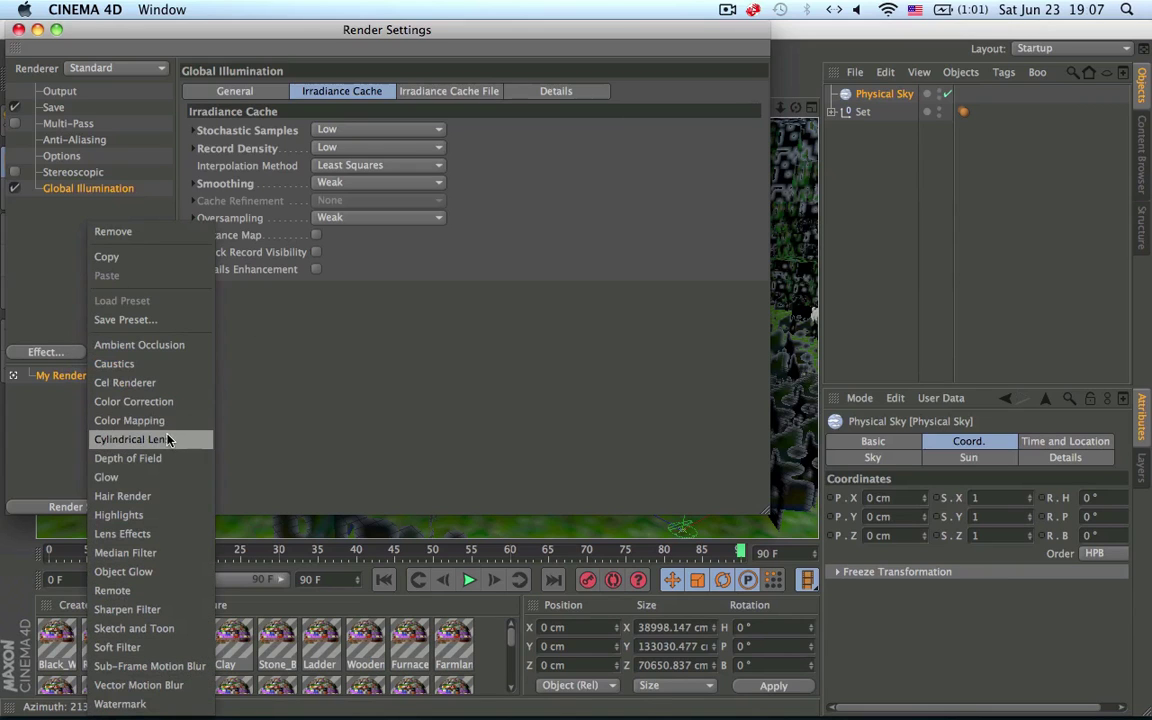
pyautogui.click(150, 401)
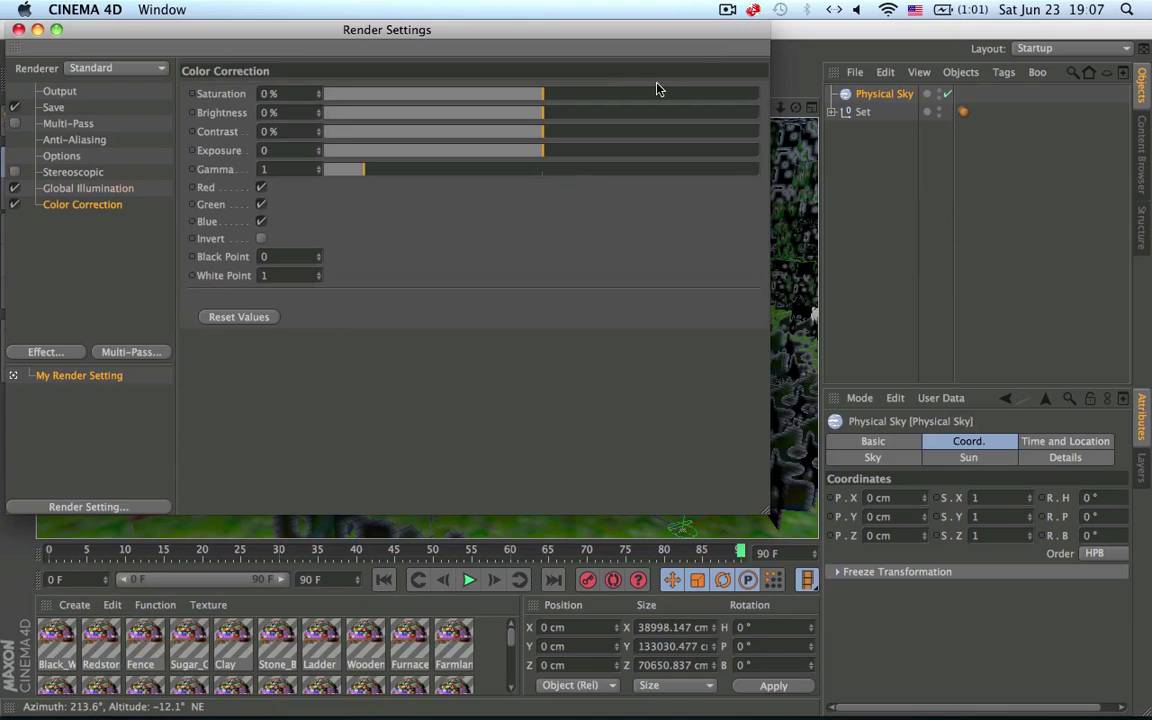
pyautogui.moveTo(640, 93); pyautogui.dragTo(627, 95)
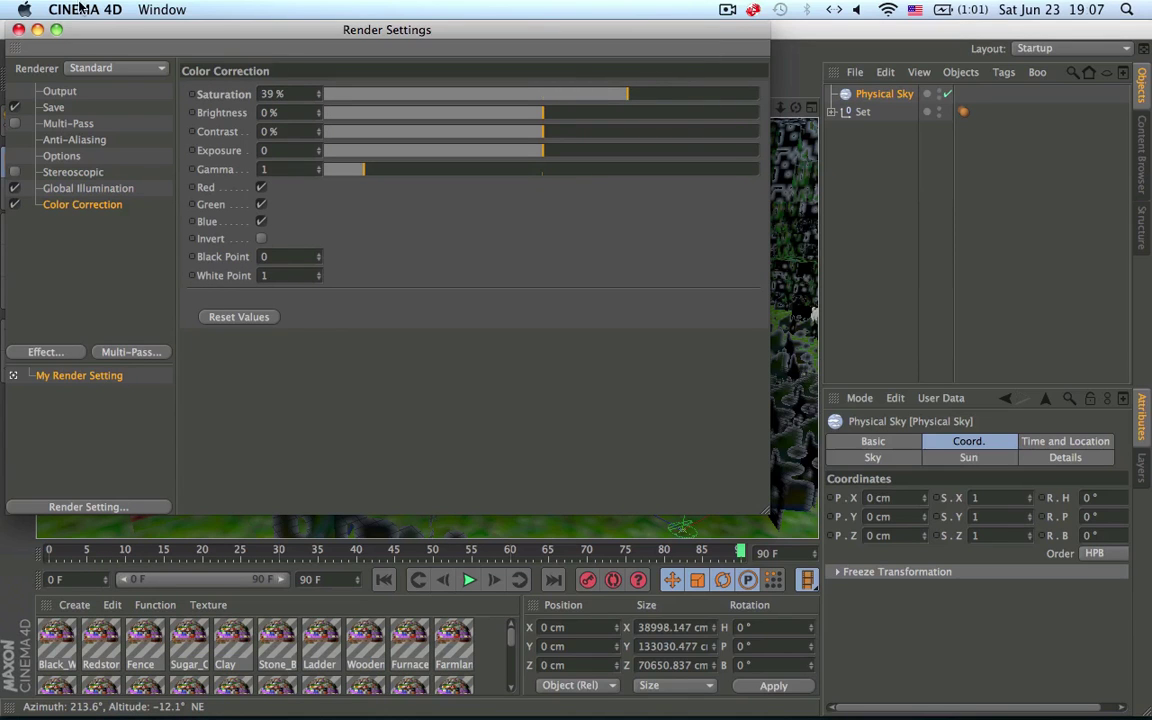
pyautogui.click(17, 30)
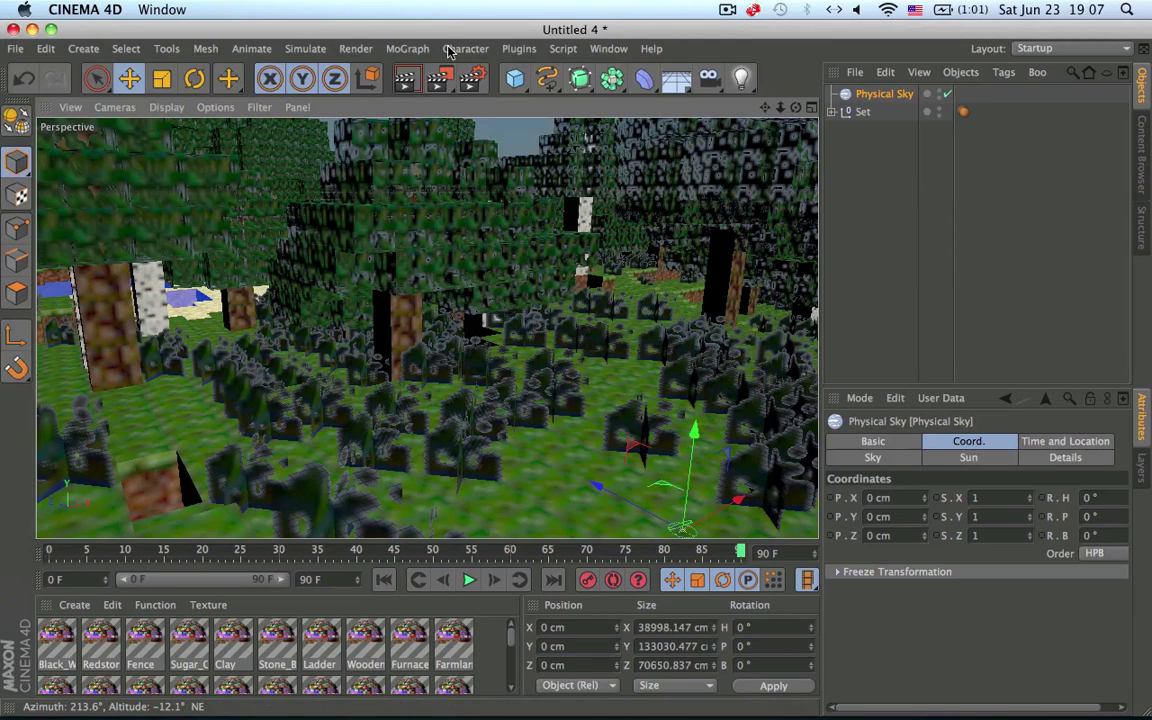
# Render the lit forest in the viewport and in the Picture Viewer, inspect the result up close, and stop the render
pyautogui.click(405, 79)
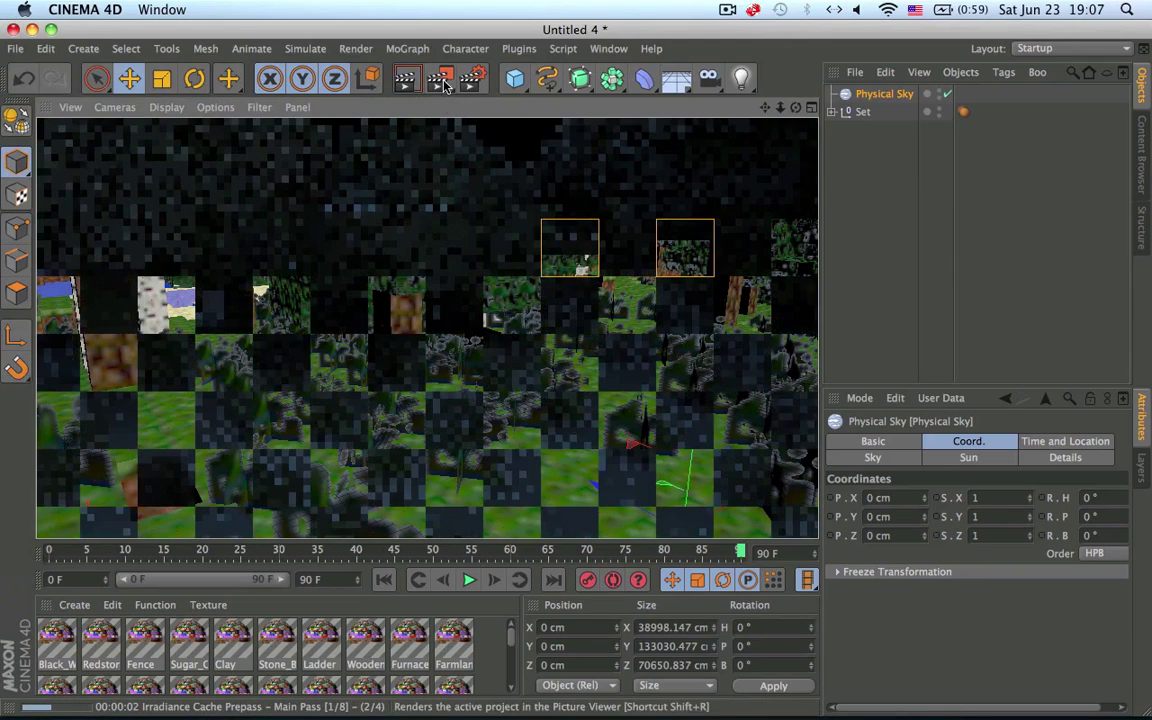
pyautogui.click(441, 80)
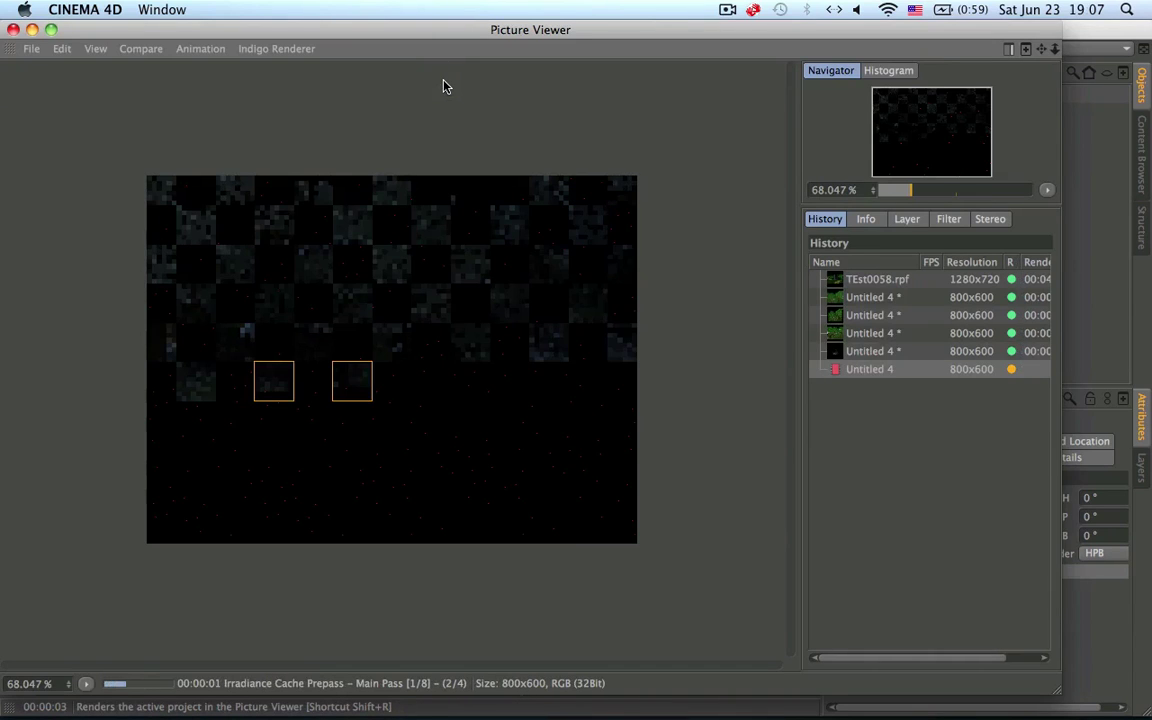
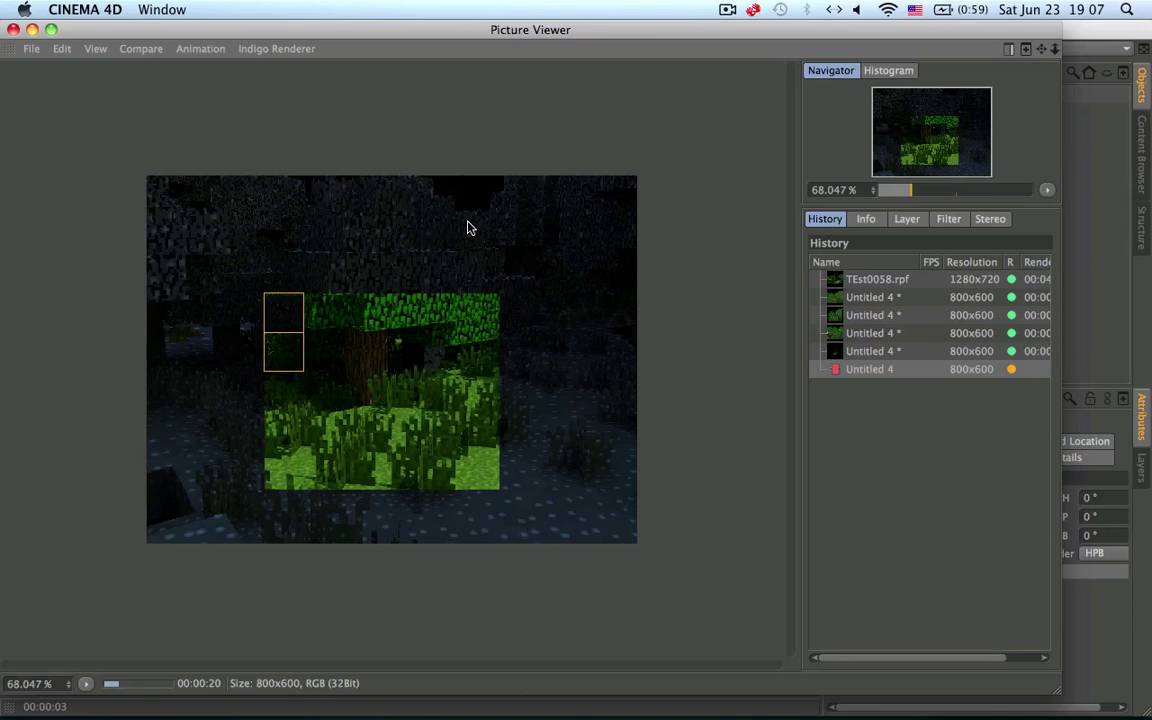
pyautogui.scroll(5, 447, 330)
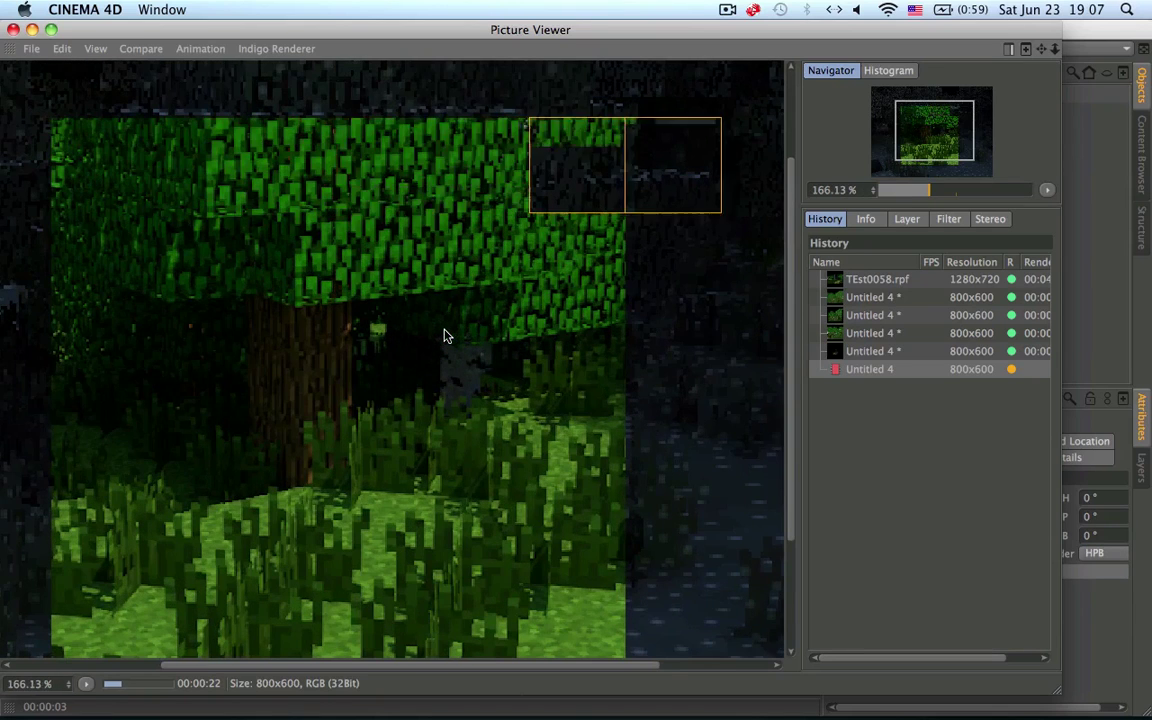
pyautogui.scroll(-4, 442, 334)
pyautogui.click(13, 29)
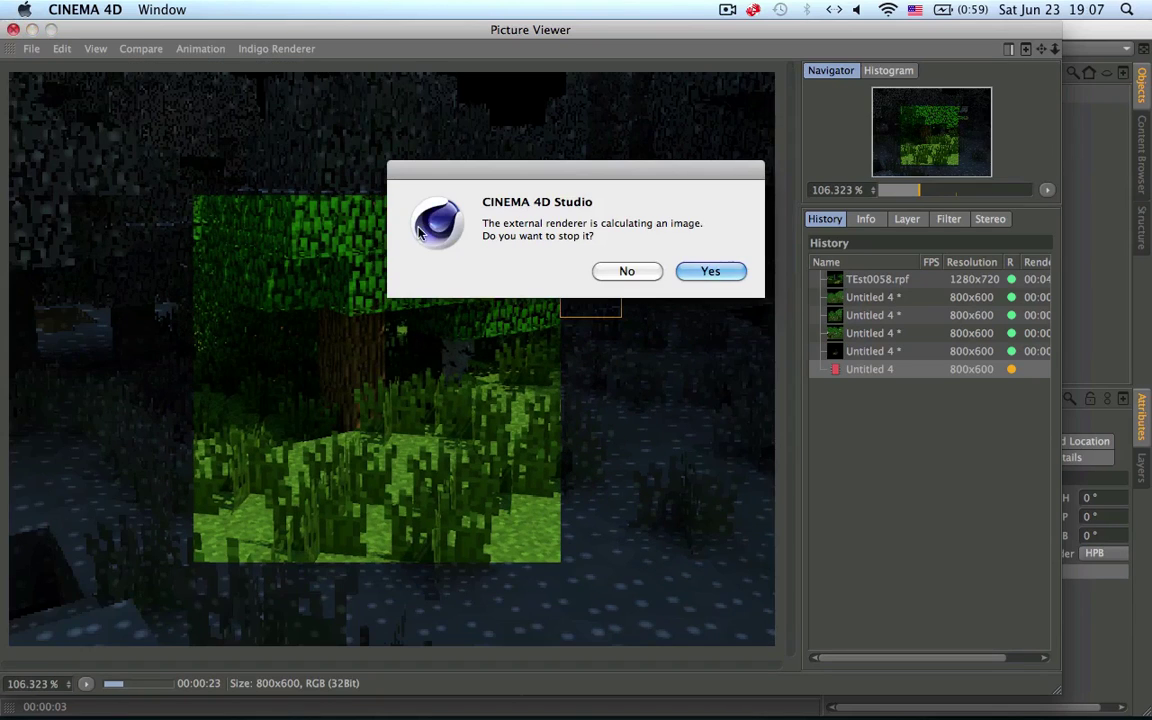
pyautogui.click(648, 272)
pyautogui.click(716, 276)
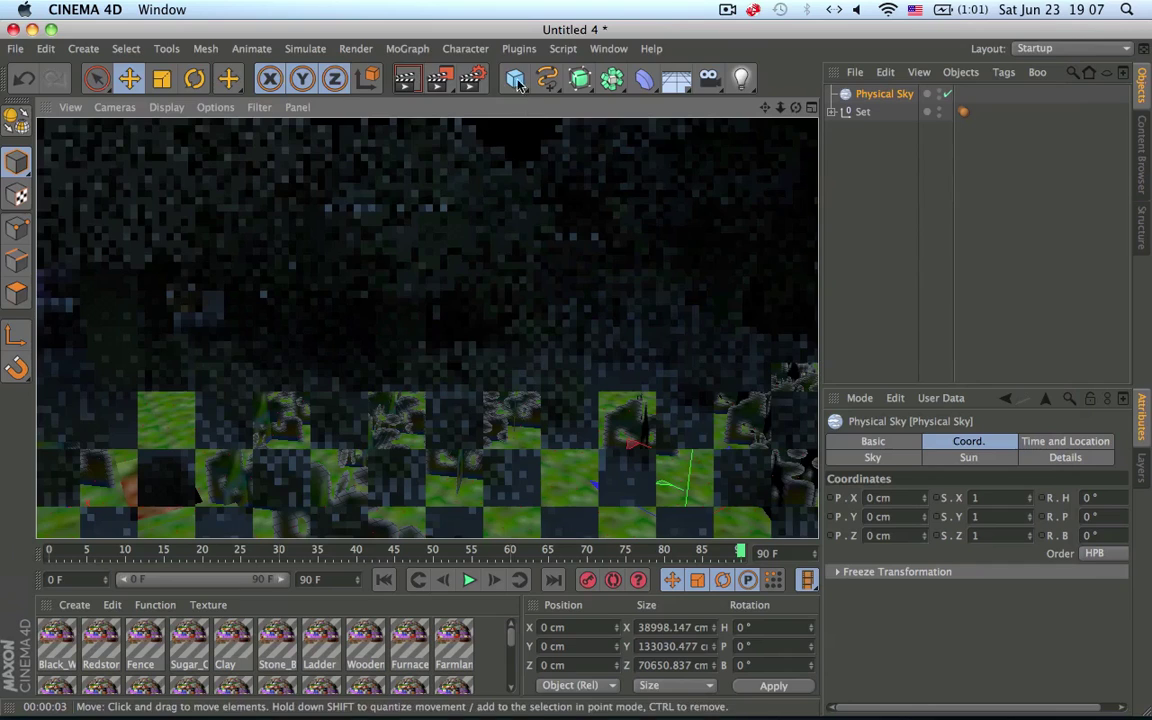
# Lower the Color Correction saturation to -31 % and render the forest again in the Picture Viewer
pyautogui.click(478, 84)
pyautogui.moveTo(477, 98); pyautogui.dragTo(446, 97)
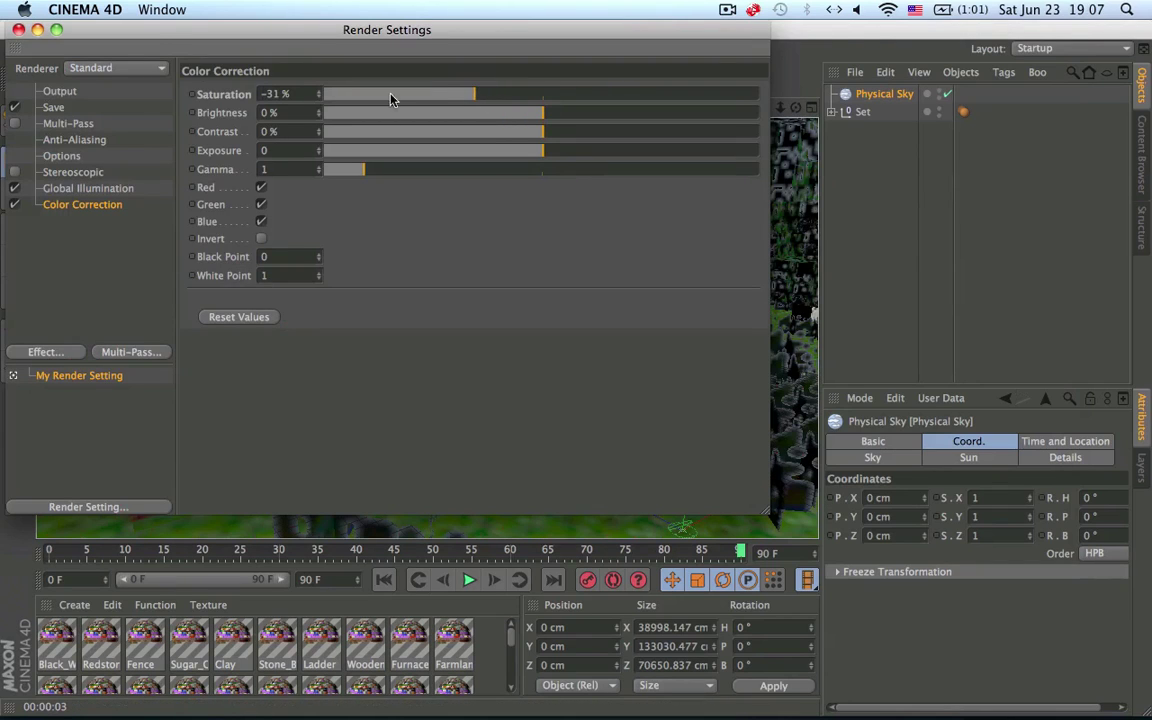
pyautogui.click(18, 29)
pyautogui.click(412, 72)
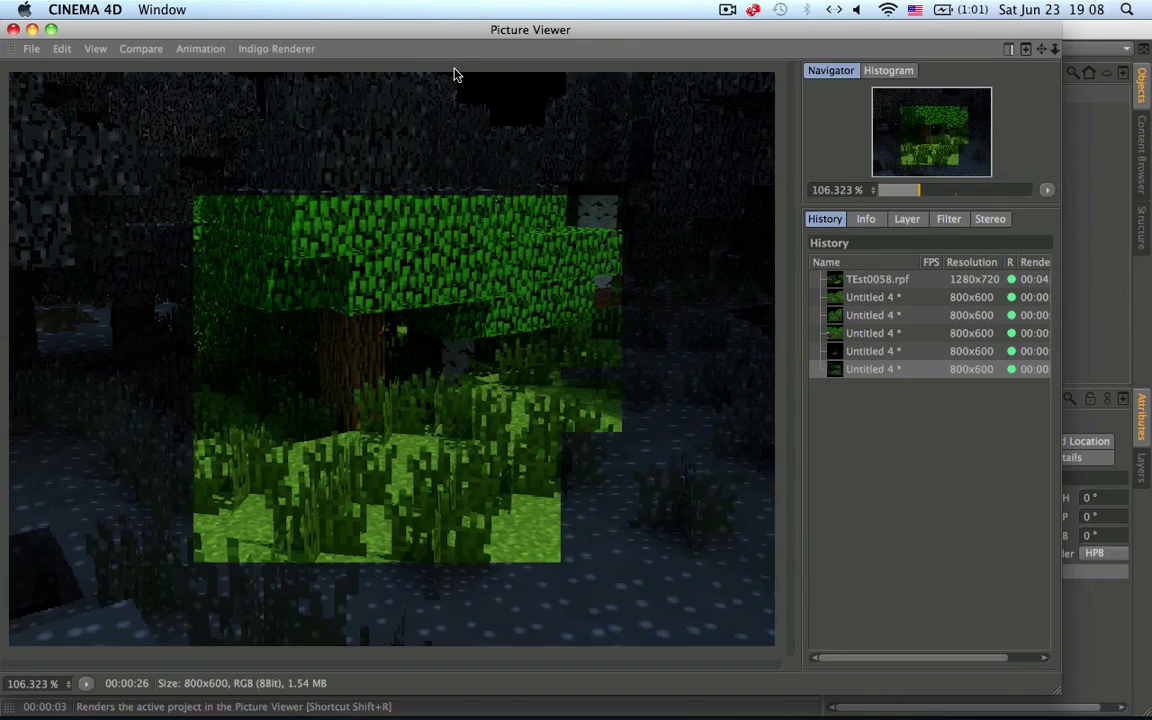
# Assign the last two renders as comparison images A and B, compare them across the split line, and close the Picture Viewer
pyautogui.rightClick(873, 370)
pyautogui.click(910, 376)
pyautogui.rightClick(885, 373)
pyautogui.click(884, 380)
pyautogui.rightClick(820, 389)
pyautogui.click(842, 420)
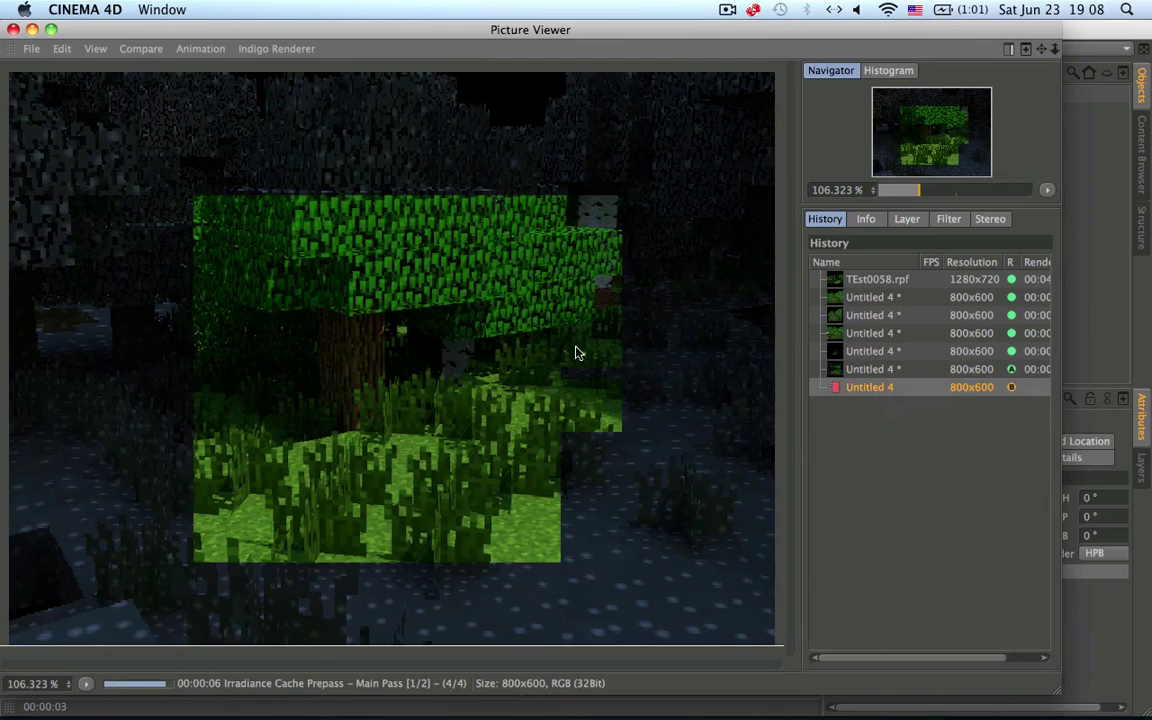
pyautogui.moveTo(712, 643); pyautogui.dragTo(412, 507)
pyautogui.moveTo(410, 423); pyautogui.dragTo(190, 512)
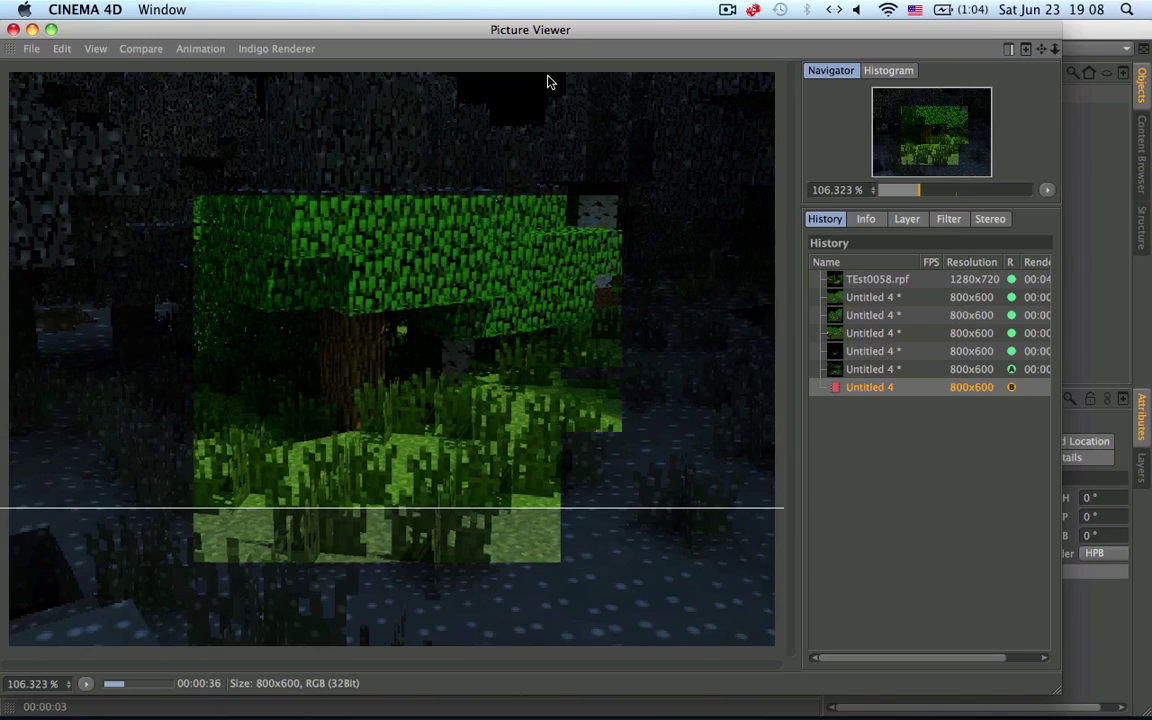
pyautogui.click(13, 29)
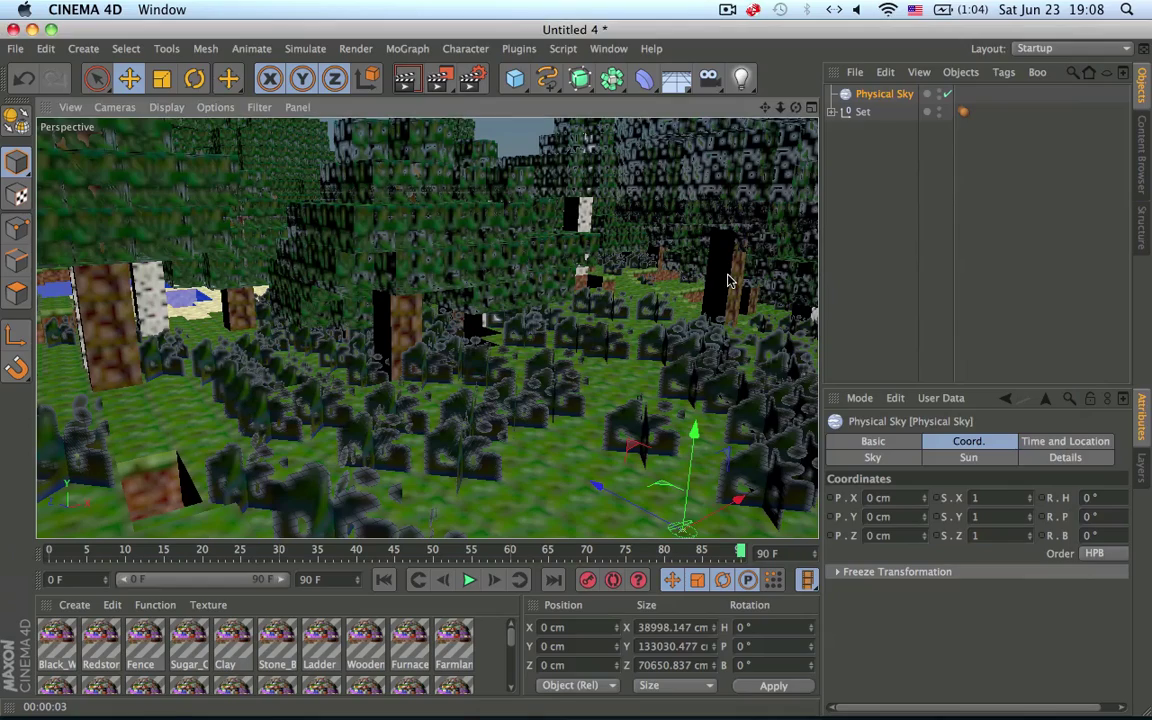
# Set the Color Correction saturation to 33 % in the render settings
pyautogui.click(690, 264)
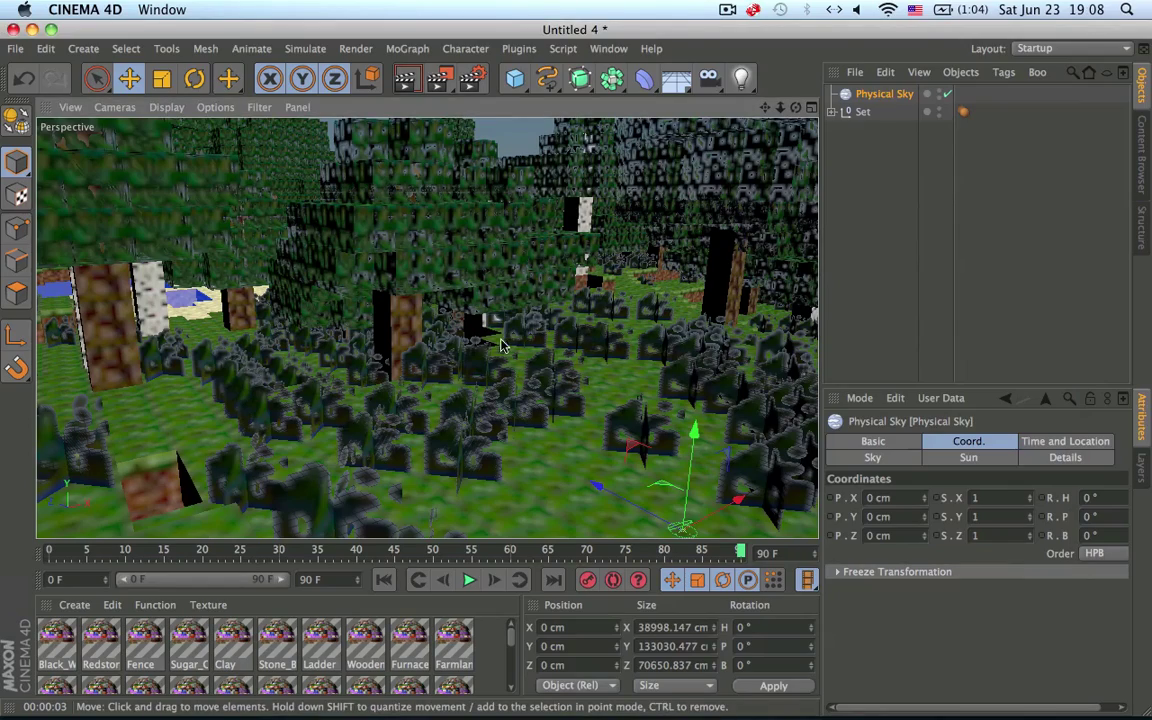
pyautogui.keyDown('alt'); pyautogui.moveTo(312, 387); pyautogui.dragTo(405, 356); pyautogui.keyUp('alt')
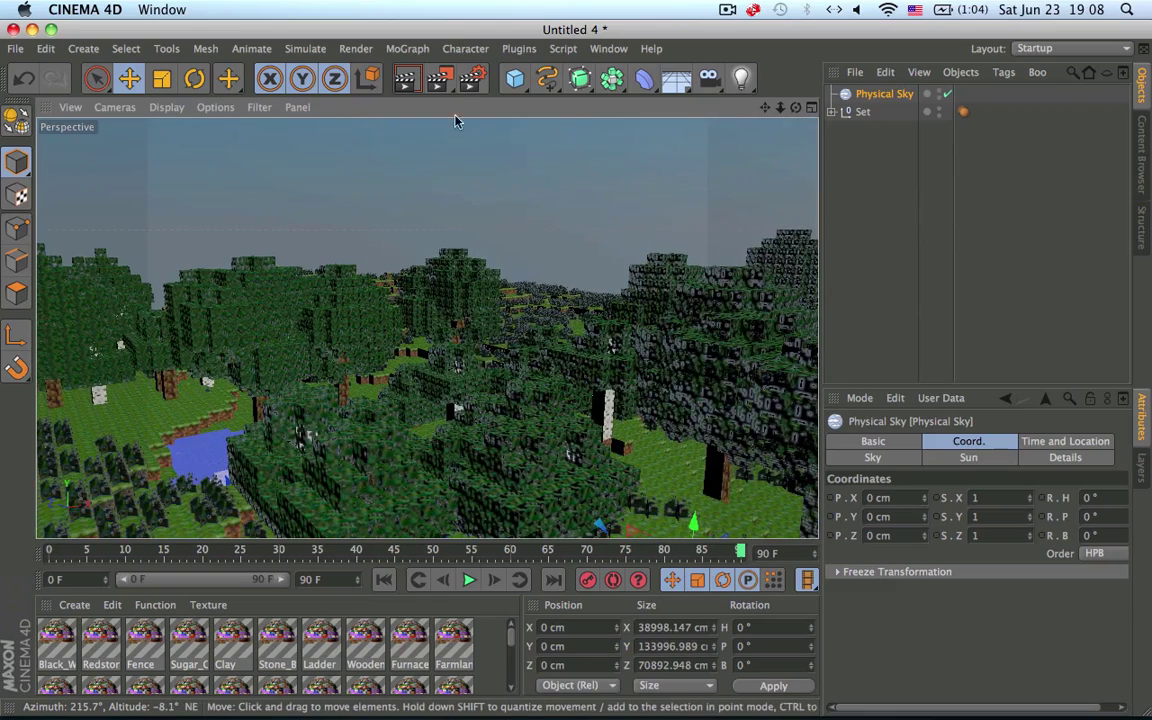
pyautogui.click(470, 78)
pyautogui.moveTo(540, 92); pyautogui.dragTo(612, 94)
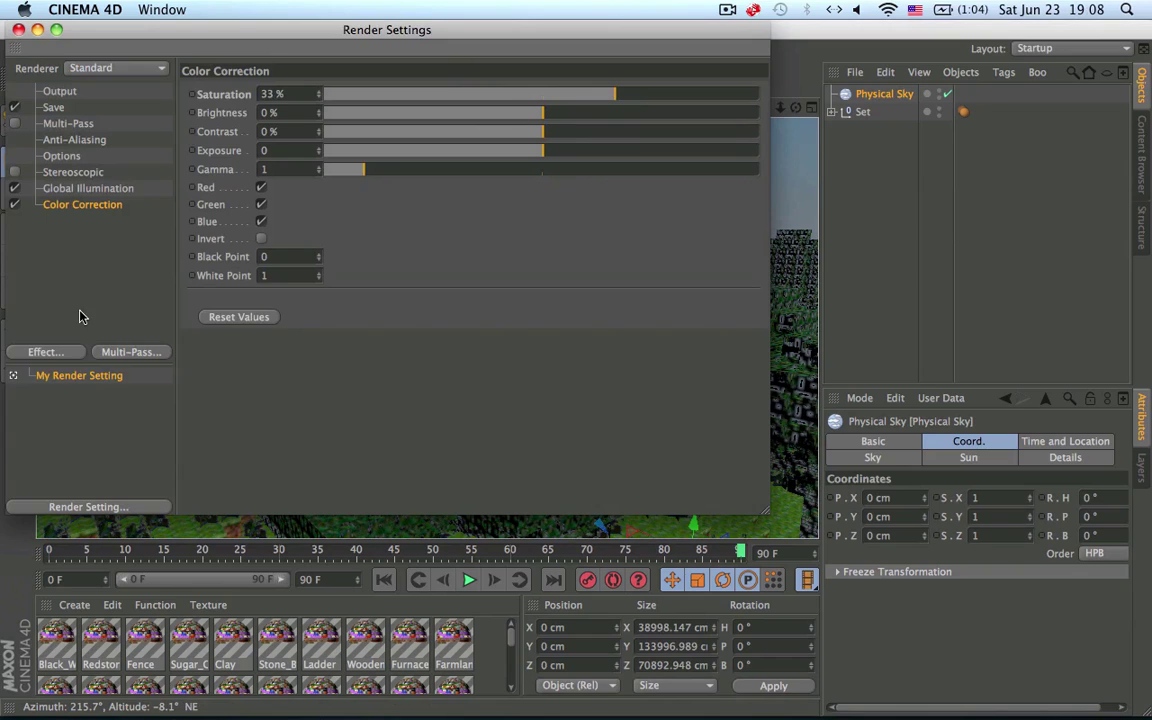
# Set the render output size to 1280 x 720 pixels
pyautogui.click(60, 91)
pyautogui.click(303, 107)
pyautogui.write('1280')
pyautogui.press('Tab')
pyautogui.write('720')
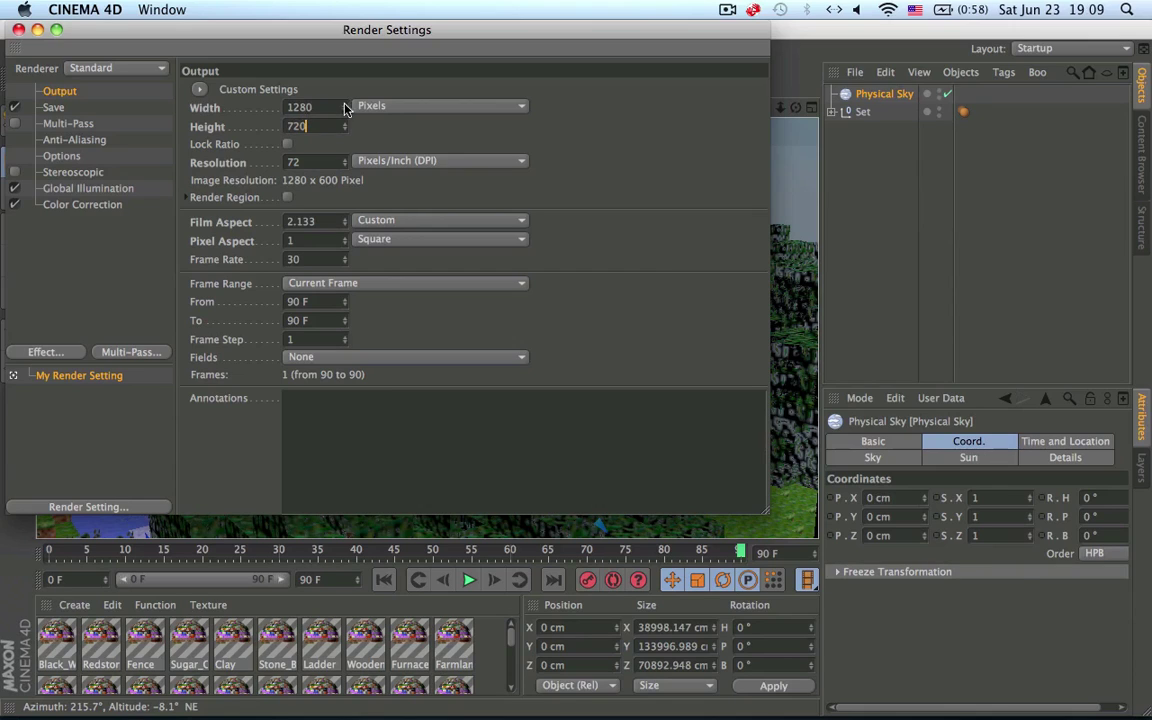
pyautogui.write('3')
pyautogui.press('Return')
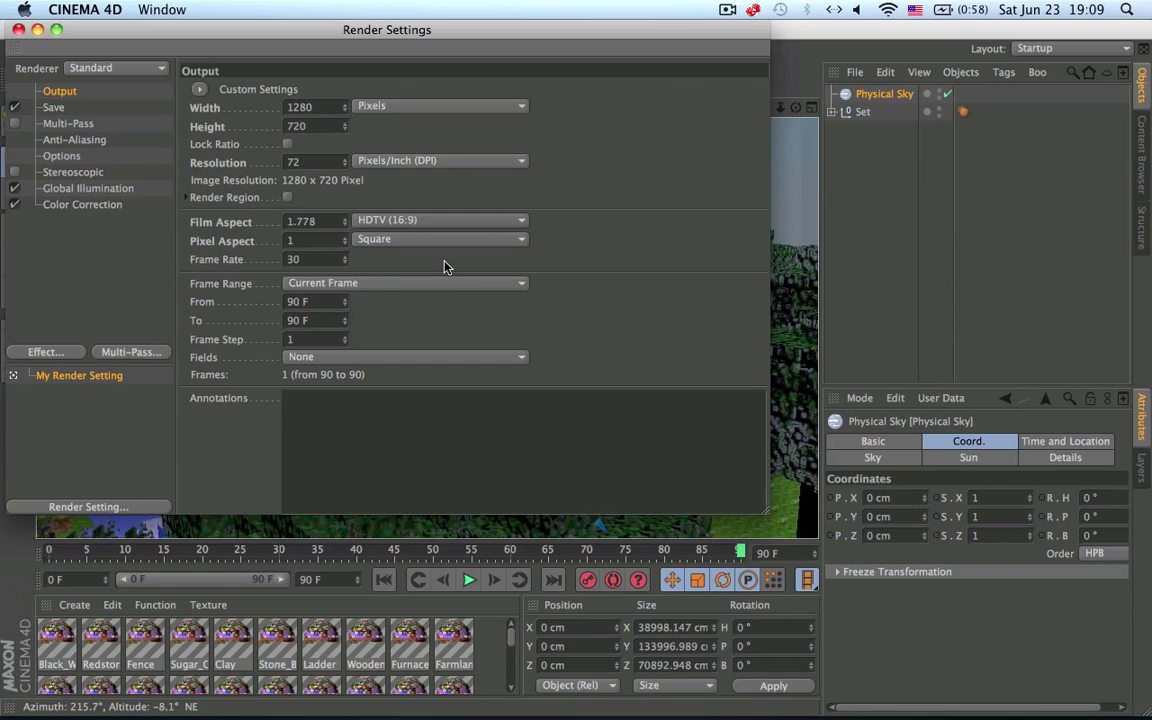
# Save the render output to the Desktop as Test in RPF format, and close the render settings
pyautogui.click(45, 106)
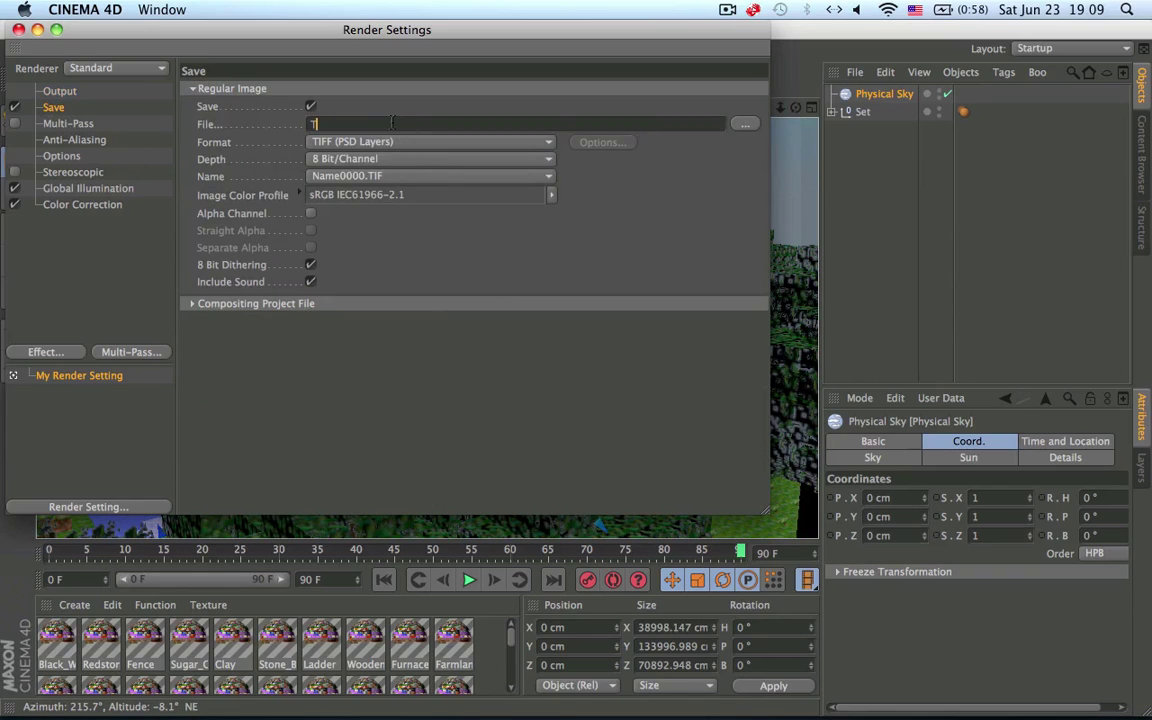
pyautogui.write('Test')
pyautogui.click(749, 122)
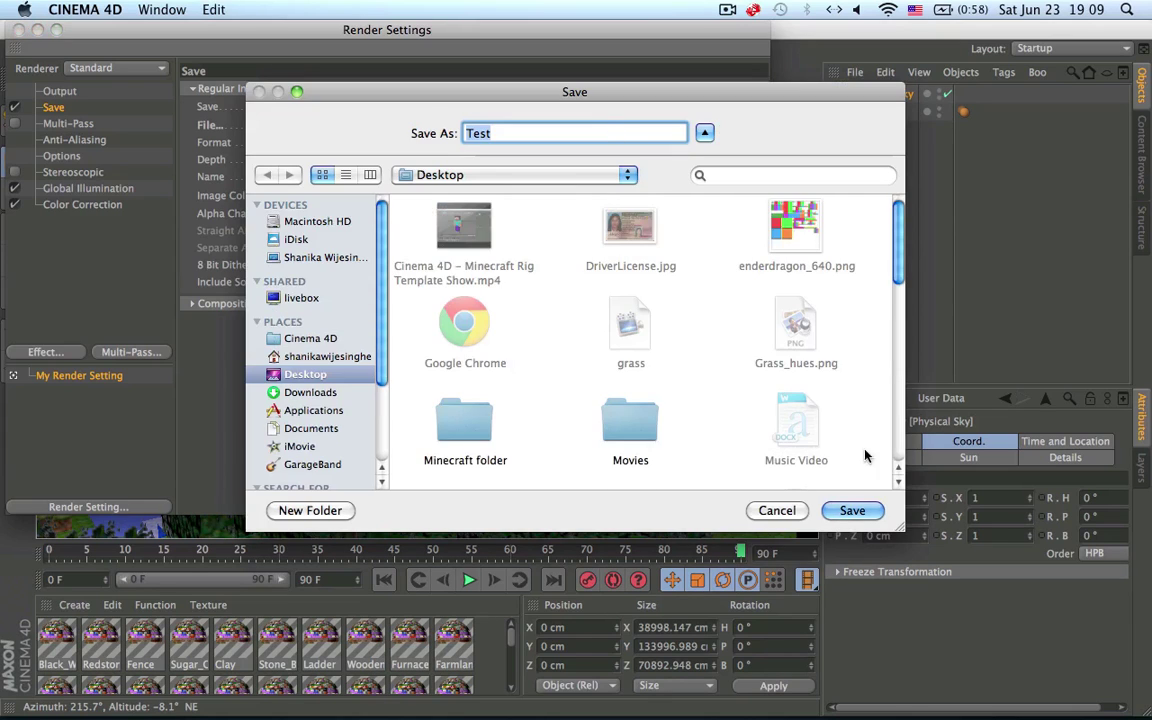
pyautogui.click(855, 509)
pyautogui.click(426, 141)
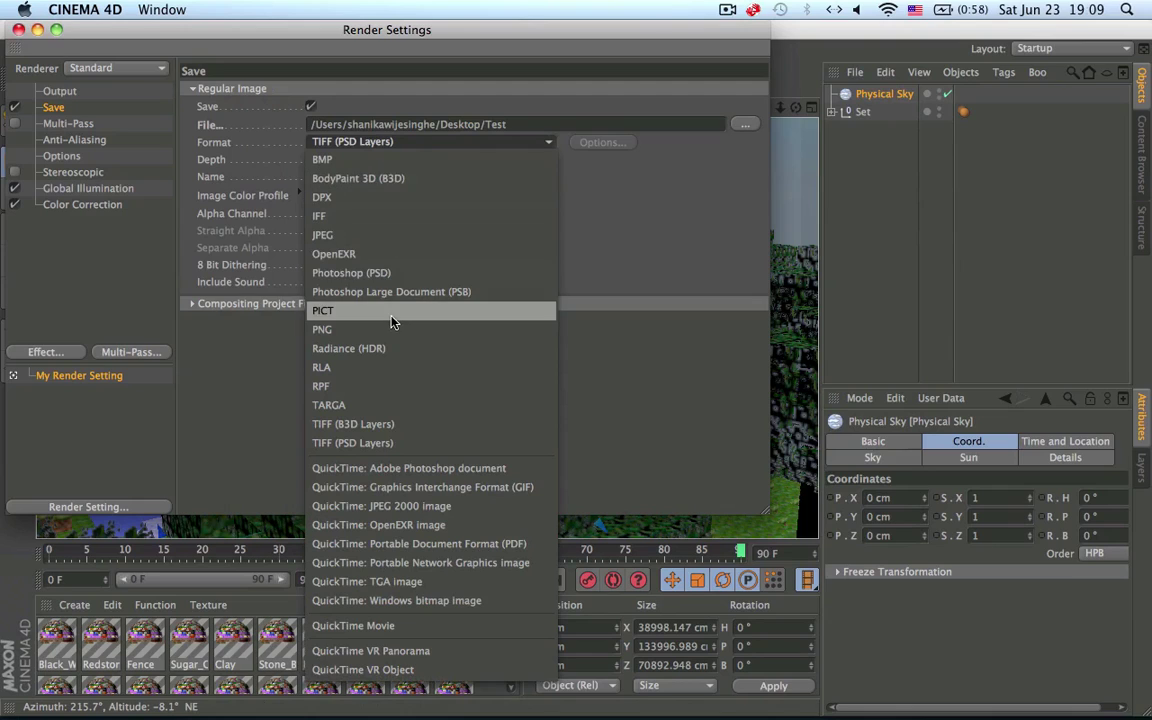
pyautogui.click(393, 385)
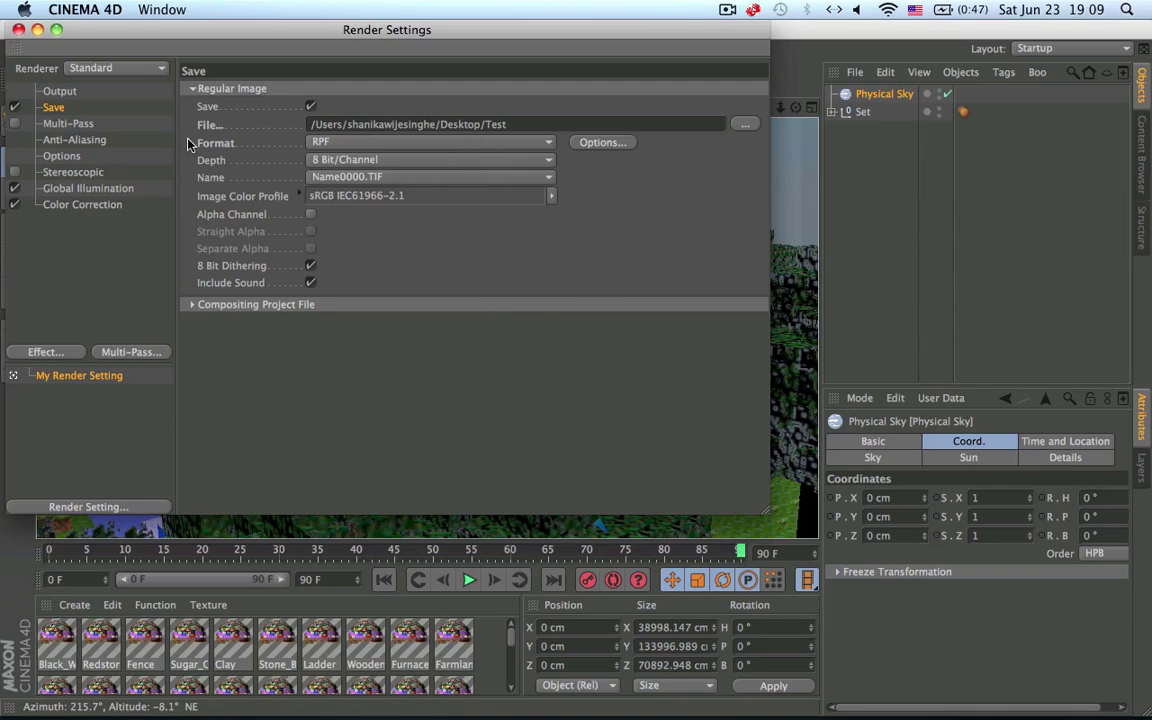
pyautogui.click(18, 29)
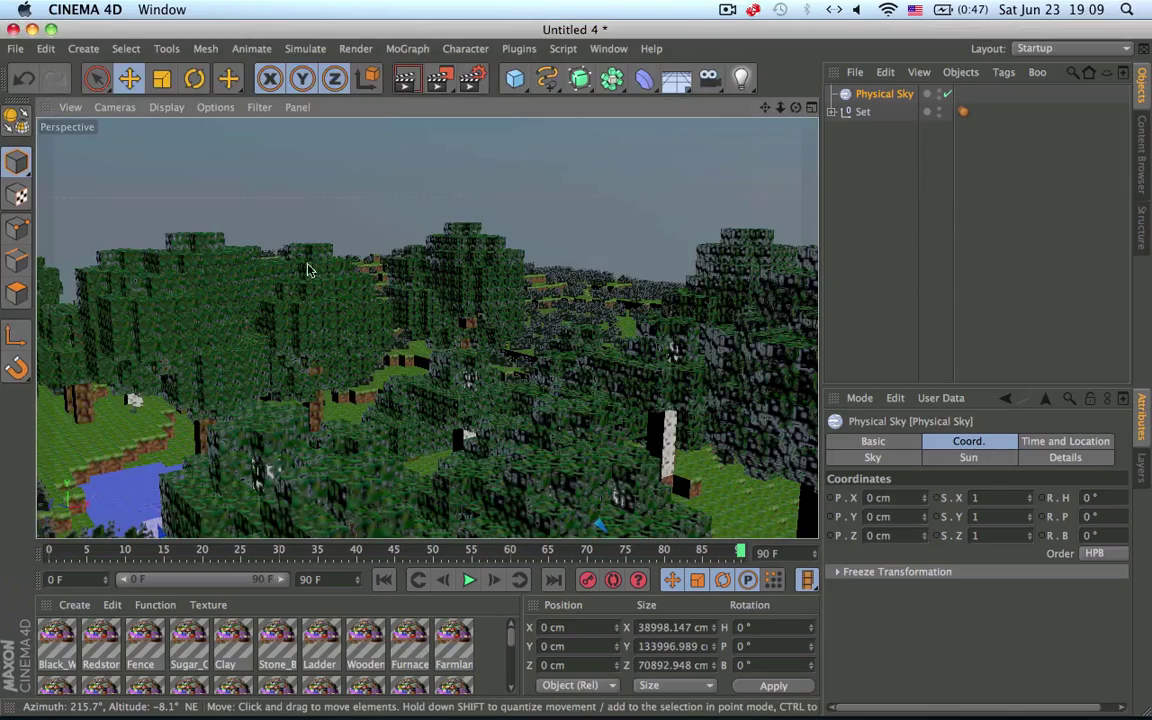
# Render a ground-level view of the grass clearing with the yellow flower in the Picture Viewer, and close the viewer
pyautogui.keyDown('alt'); pyautogui.moveTo(397, 349); pyautogui.dragTo(376, 281, button='right'); pyautogui.keyUp('alt')
pyautogui.keyDown('alt'); pyautogui.moveTo(376, 281); pyautogui.dragTo(592, 255); pyautogui.keyUp('alt')
pyautogui.scroll(-5, 597, 253)
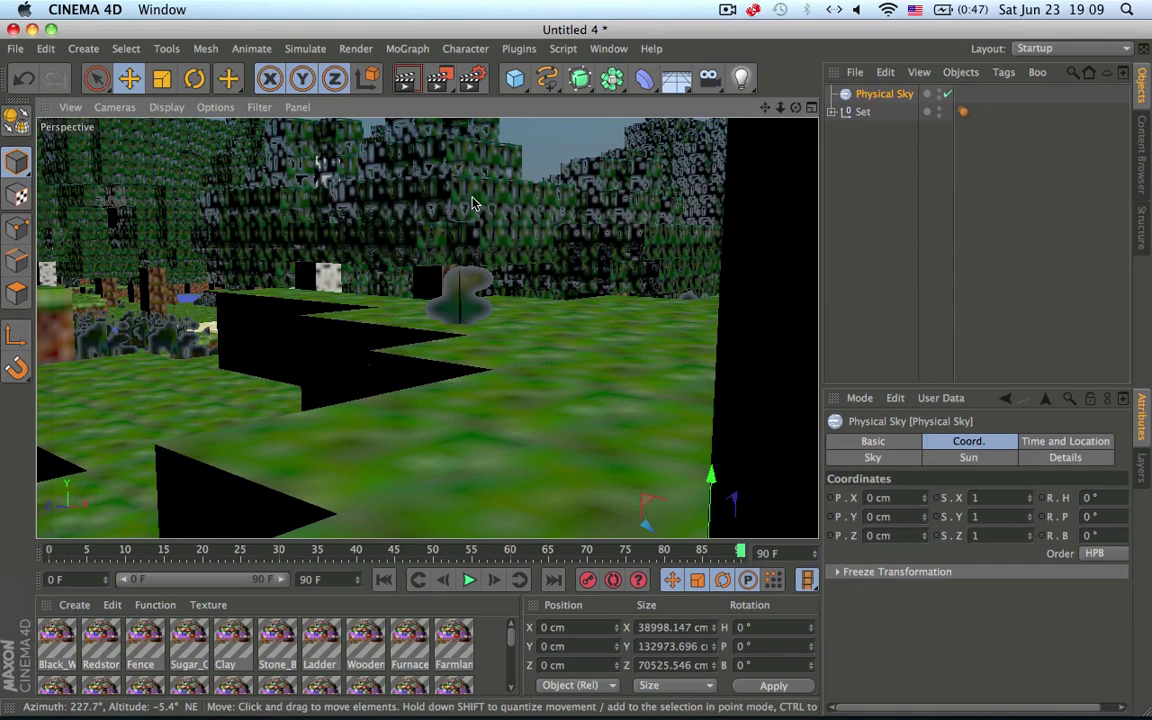
pyautogui.keyDown('alt'); pyautogui.moveTo(474, 204); pyautogui.dragTo(431, 189); pyautogui.keyUp('alt')
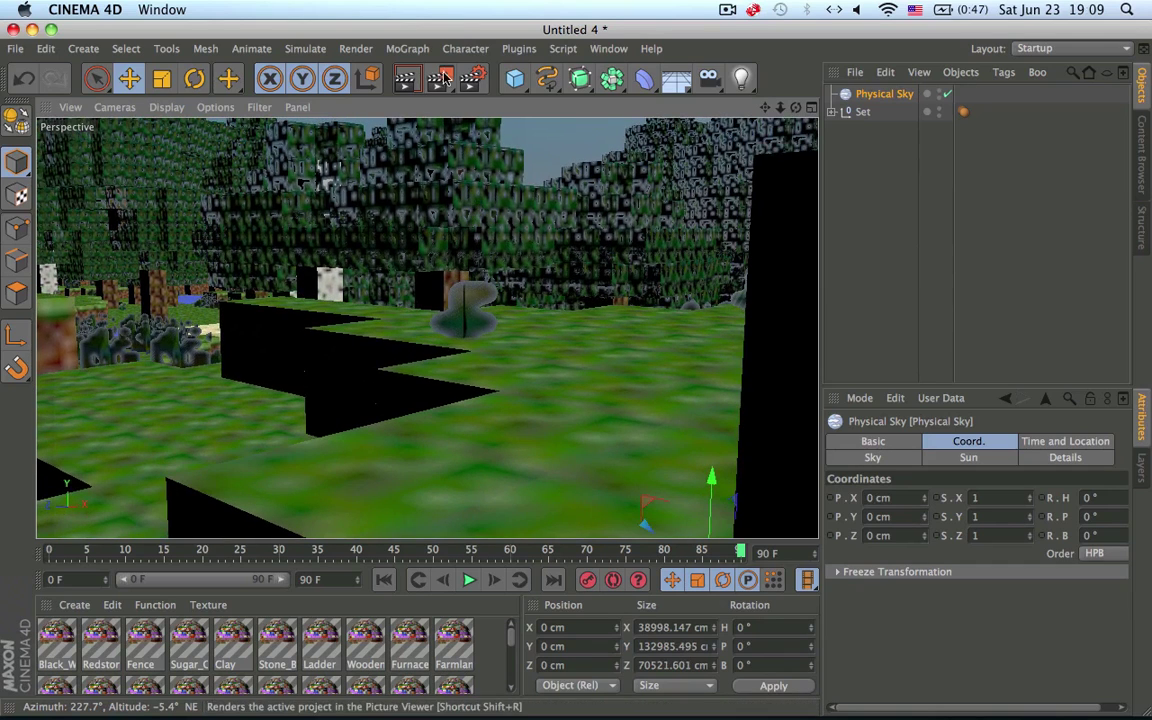
pyautogui.click(440, 78)
pyautogui.click(727, 9)
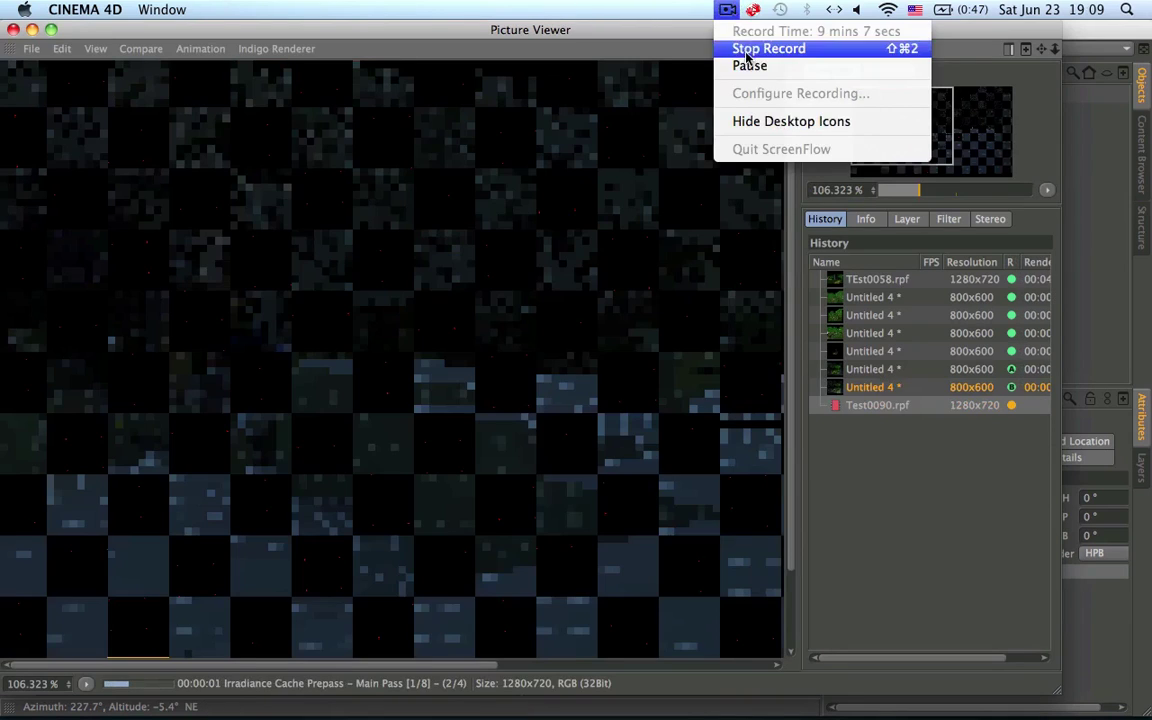
pyautogui.click(749, 66)
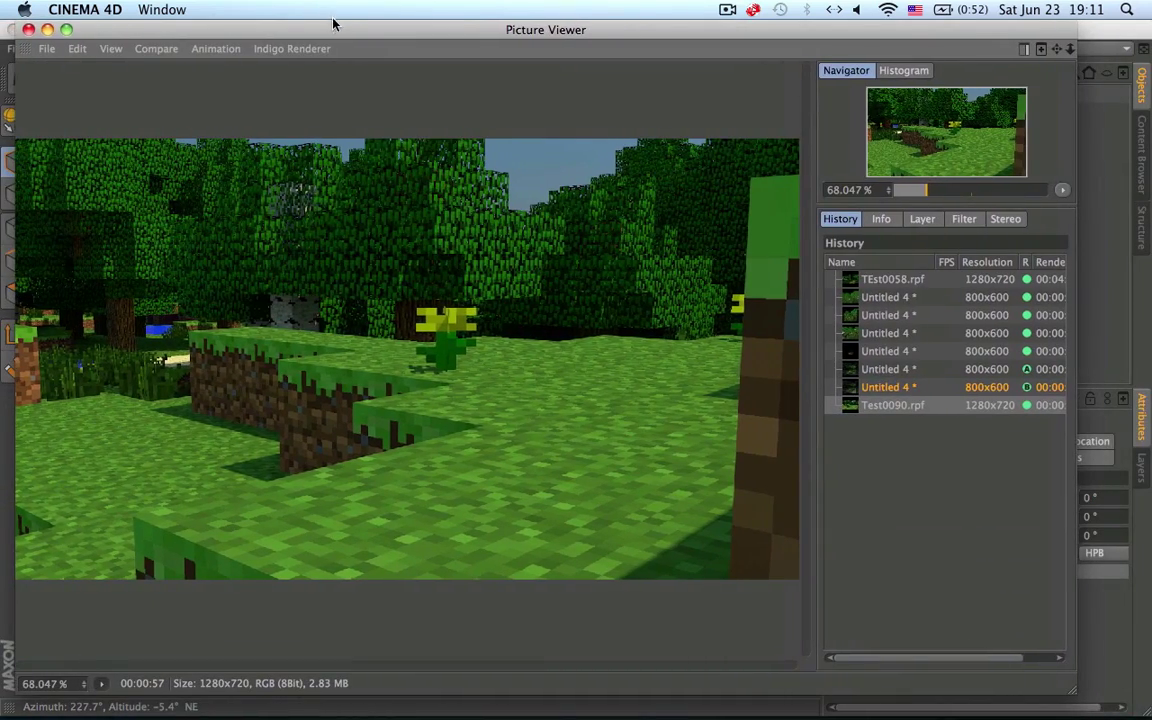
pyautogui.moveTo(333, 22); pyautogui.dragTo(319, 17)
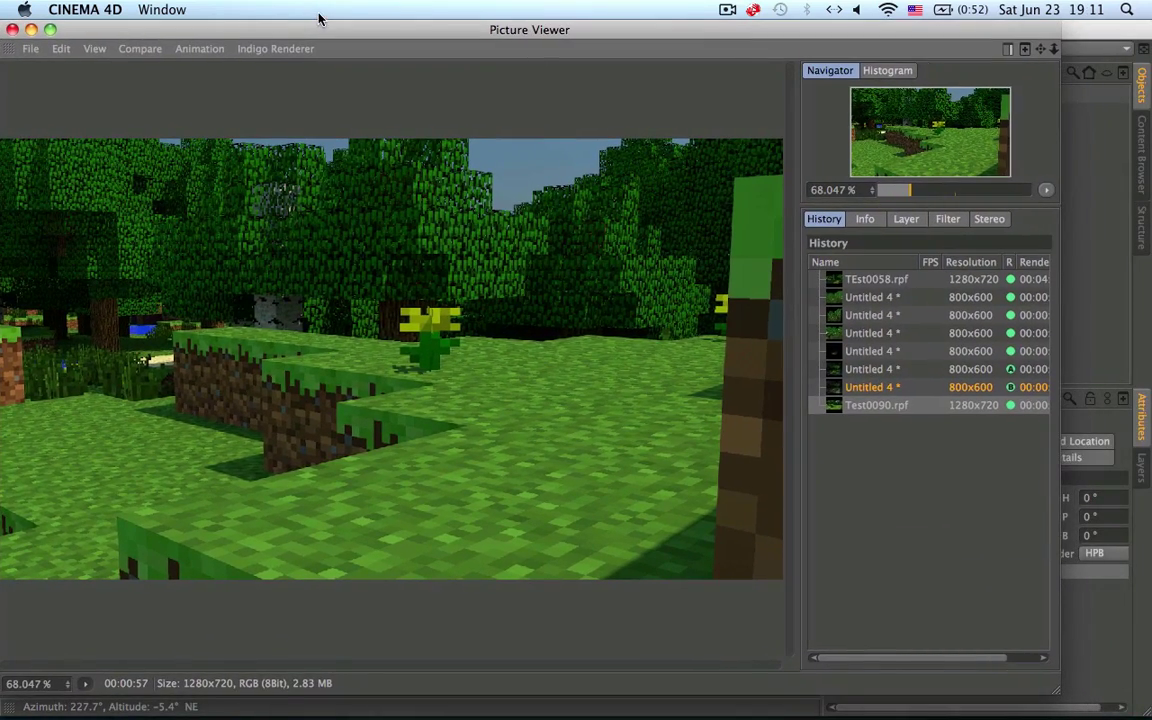
pyautogui.click(12, 29)
# Switch to After Effects and reveal the desktop with the rendered RPF files
pyautogui.press('F9')
pyautogui.click(705, 217)
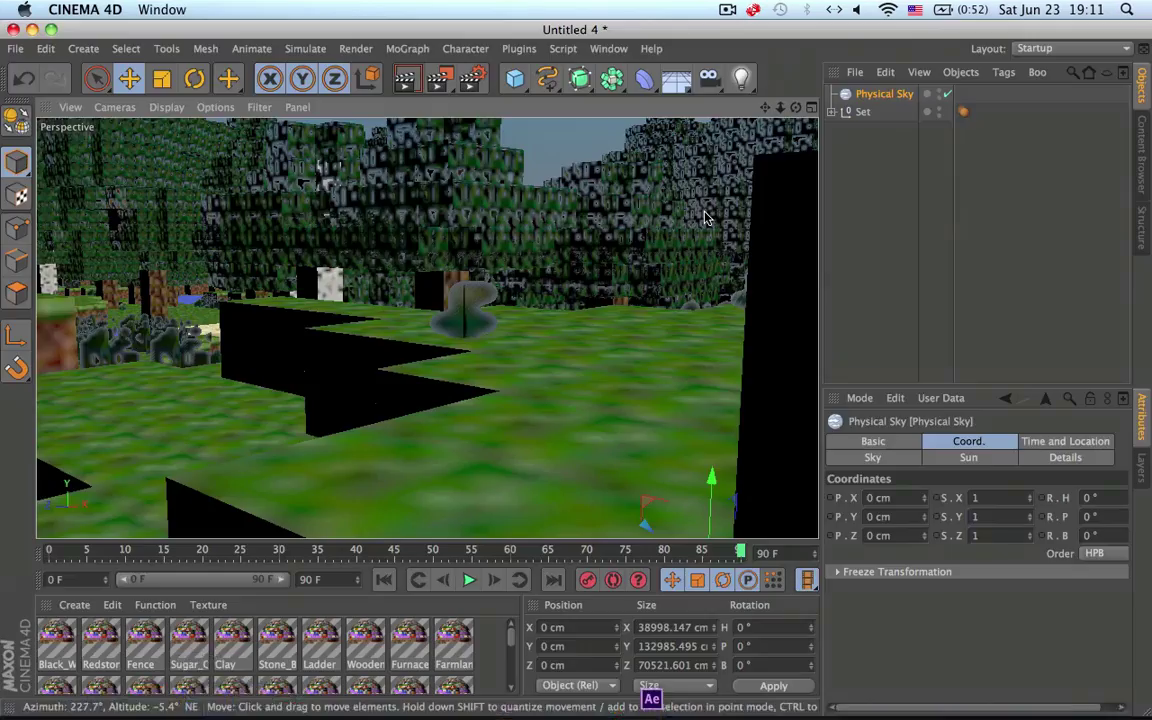
pyautogui.press('F11')
pyautogui.click(1018, 334)
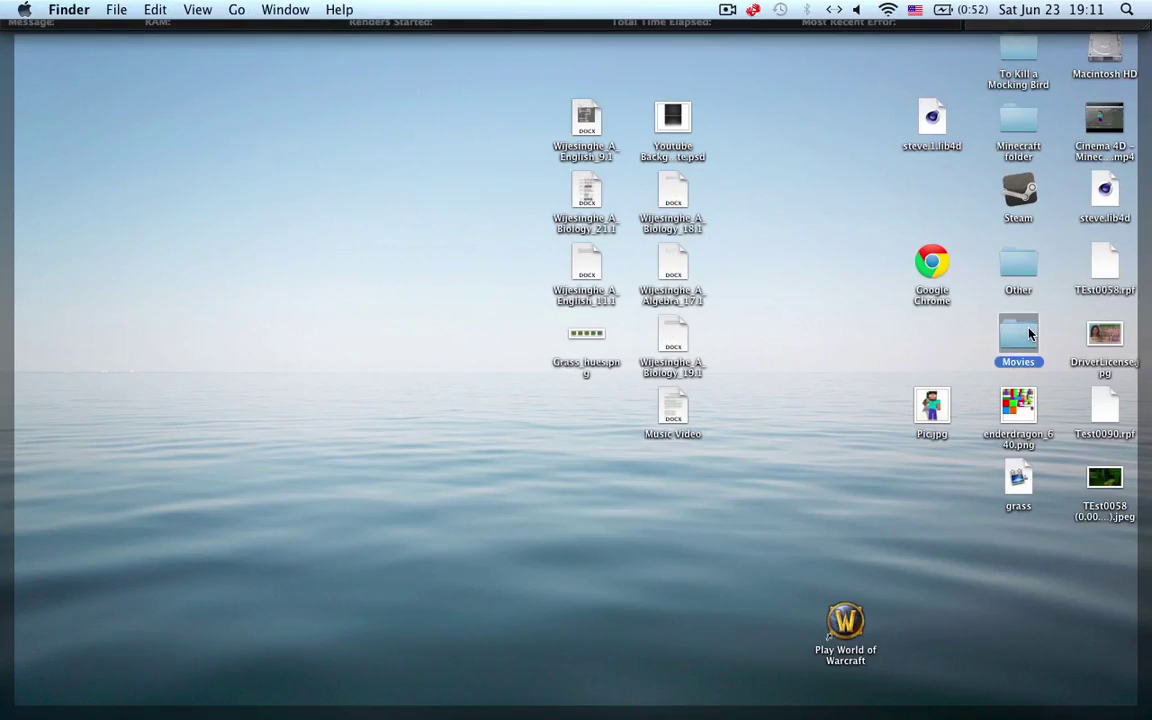
pyautogui.press('F11')
pyautogui.press('F11')
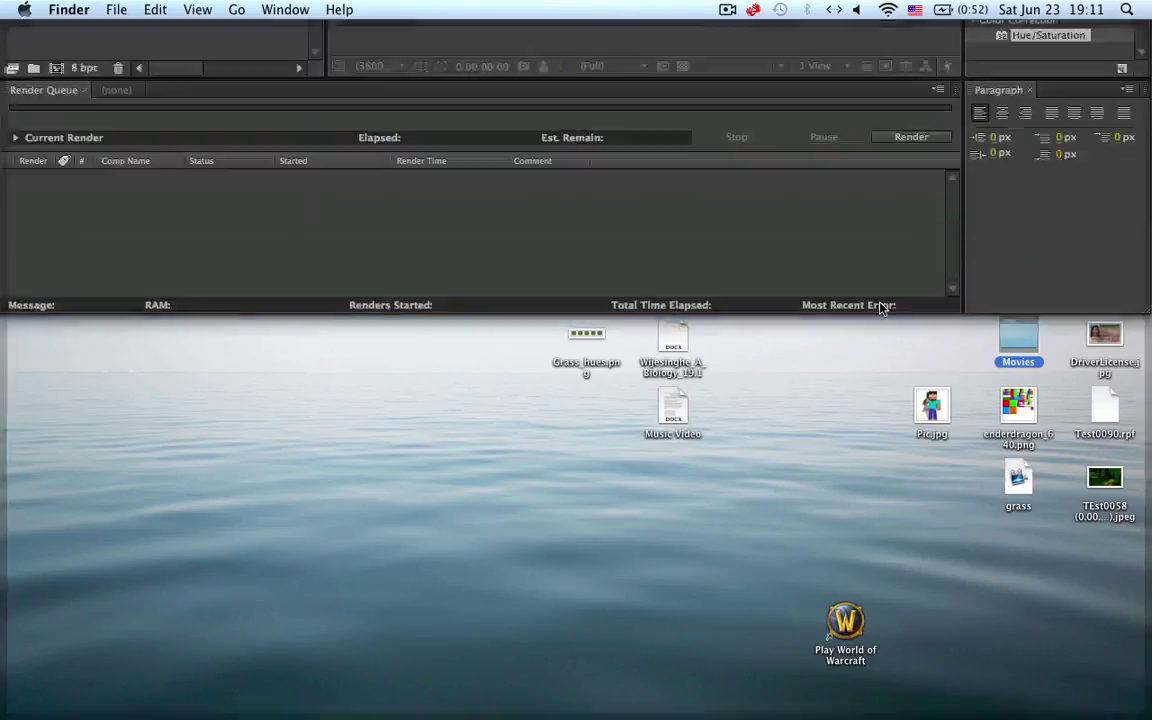
pyautogui.moveTo(656, 695)
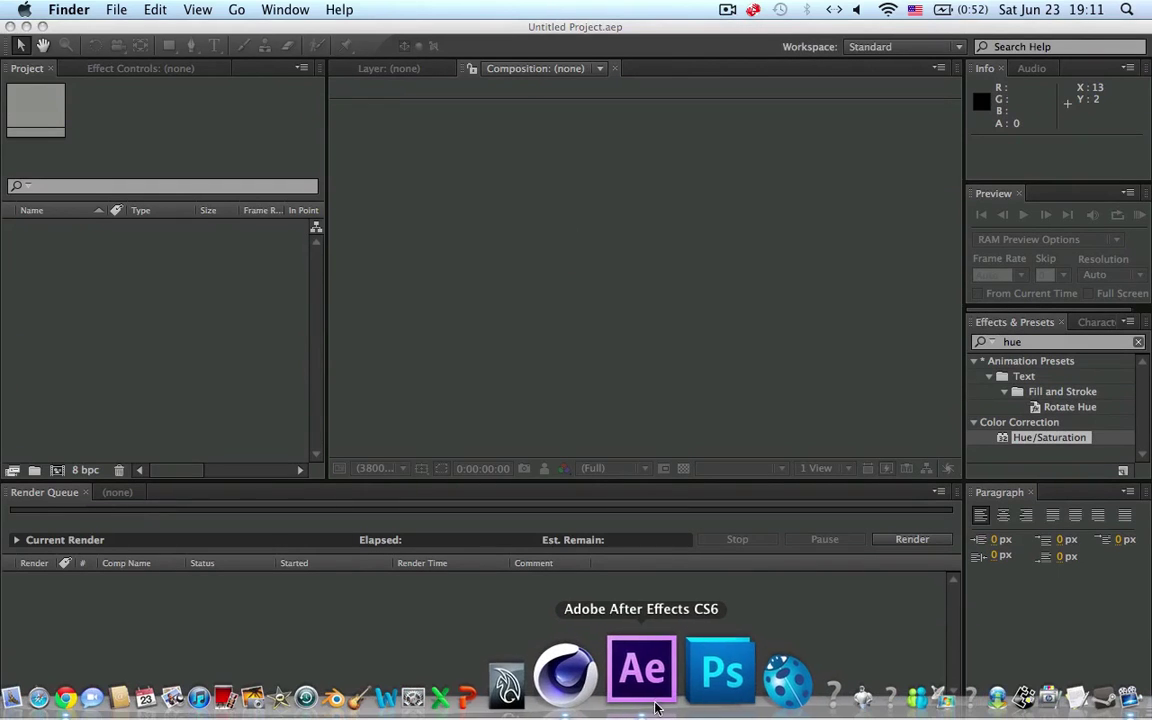
pyautogui.press('F11')
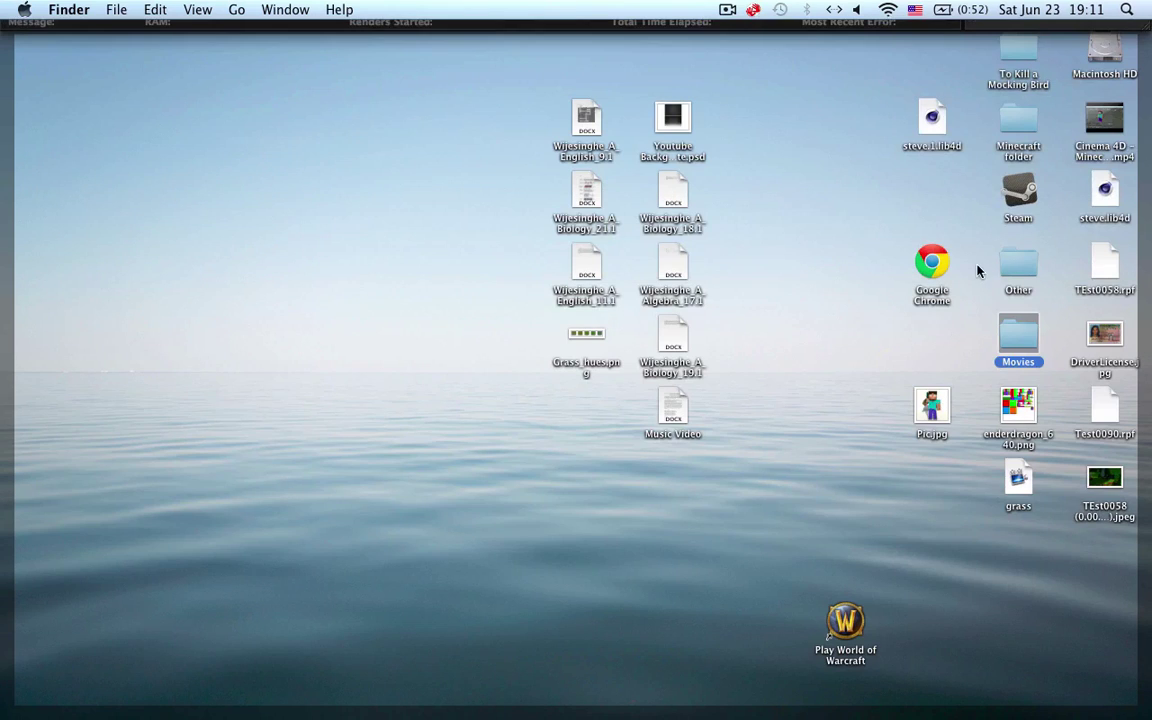
# Import TEst0058.rpf from the desktop into the After Effects project
pyautogui.click(1020, 128)
pyautogui.moveTo(1104, 405)
pyautogui.mouseDown()
pyautogui.moveTo(823, 368)
pyautogui.moveTo(964, 514)
pyautogui.moveTo(1028, 548)
pyautogui.moveTo(1095, 410)
pyautogui.mouseUp()
pyautogui.press('F11')
pyautogui.press('F11')
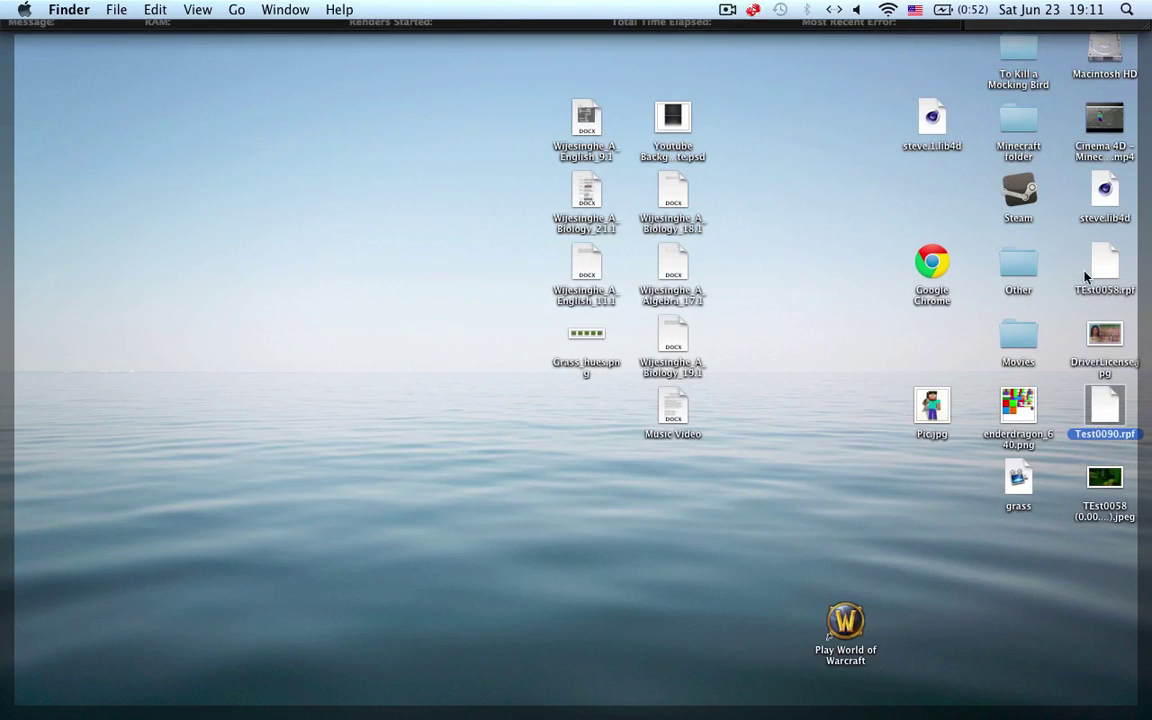
pyautogui.moveTo(1098, 268); pyautogui.dragTo(205, 335)
pyautogui.press('F11')
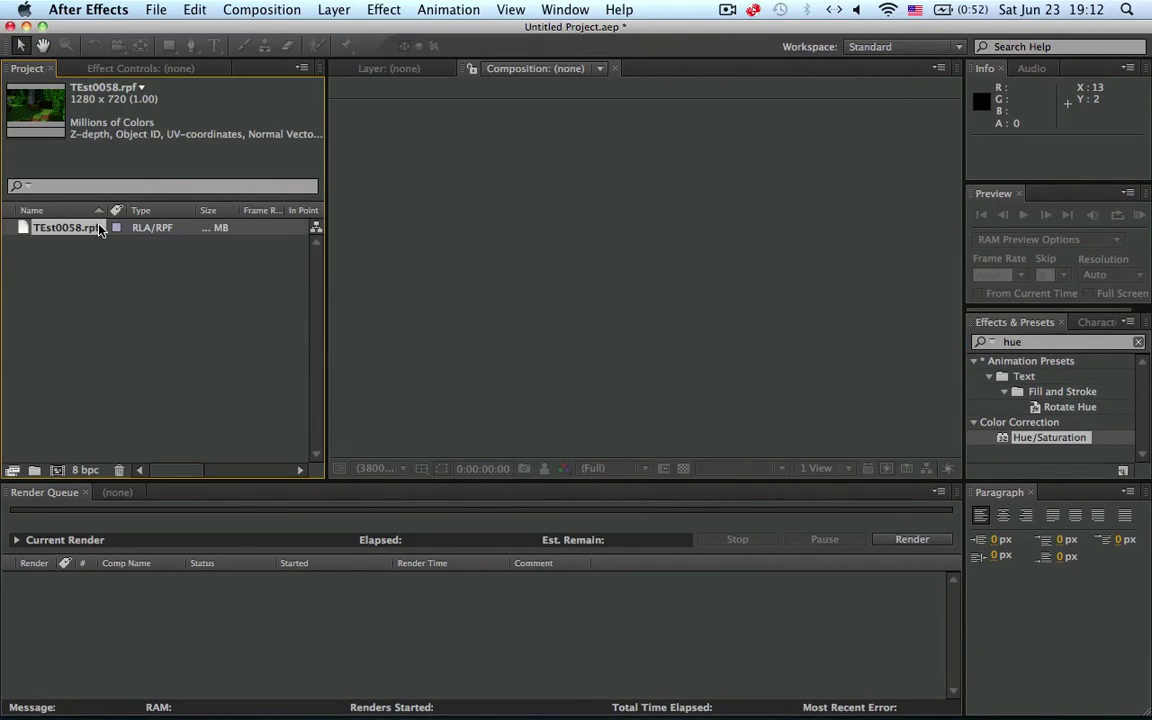
# Import Test0090.rpf from the desktop into the project and delete TEst0058.rpf from it
pyautogui.press('F11')
pyautogui.moveTo(1098, 423); pyautogui.dragTo(222, 307)
pyautogui.press('F11')
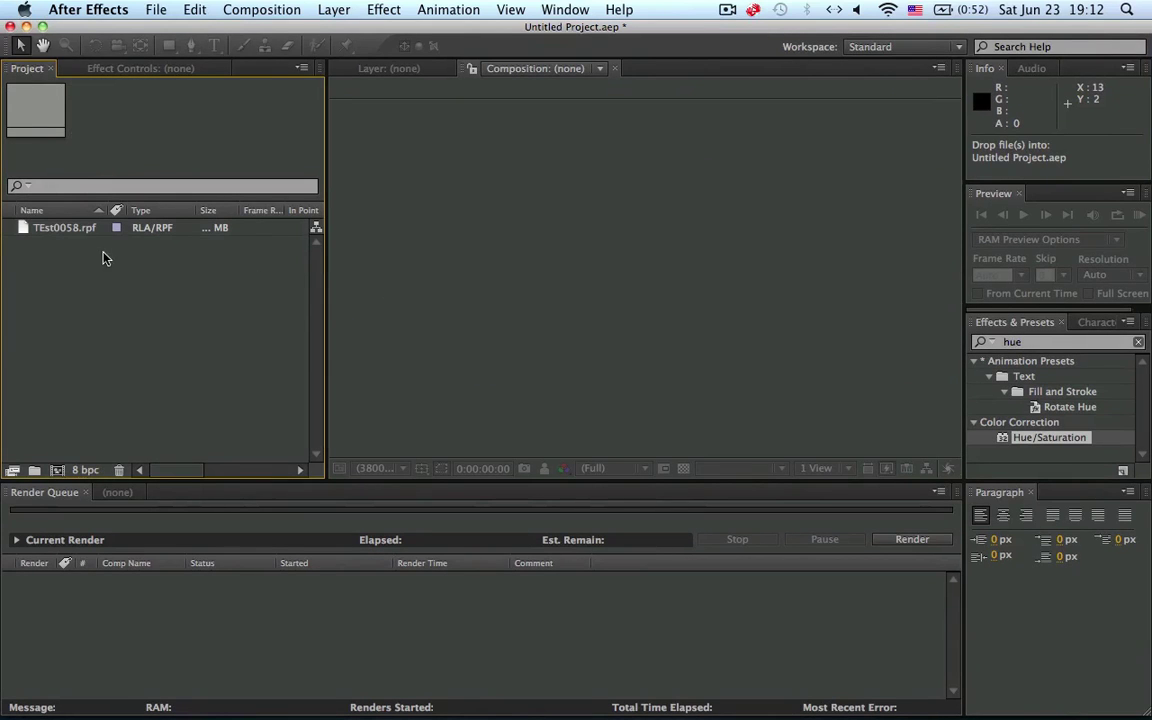
pyautogui.press('F11')
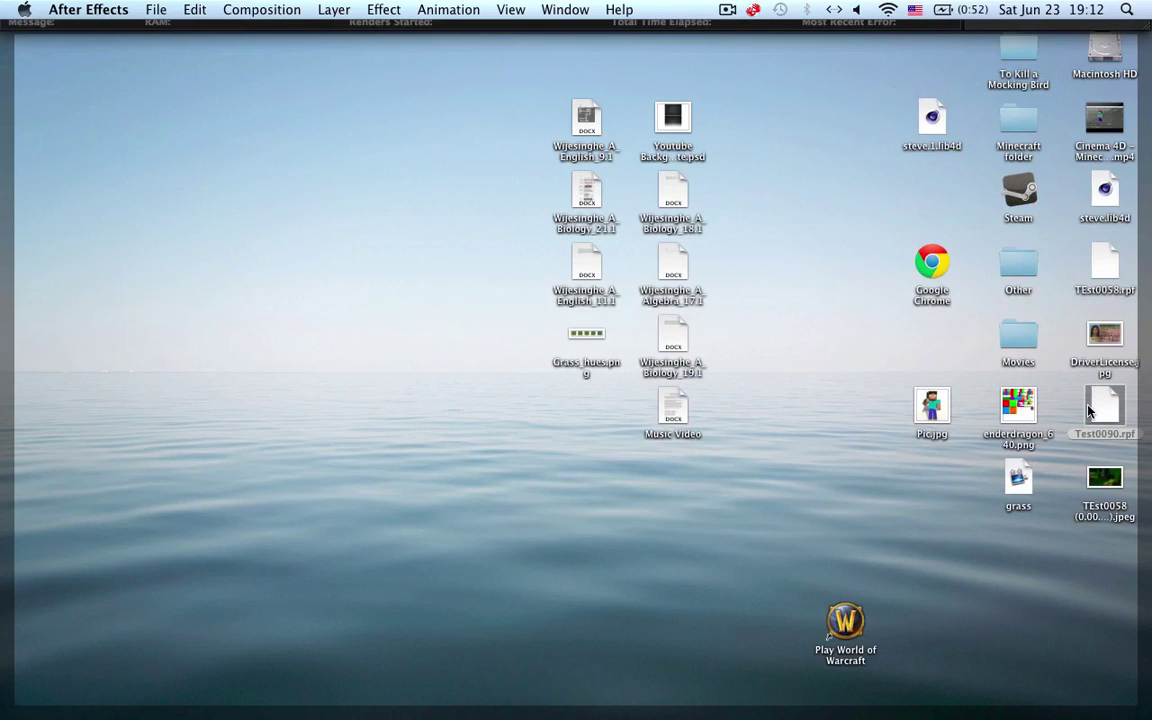
pyautogui.click(824, 400)
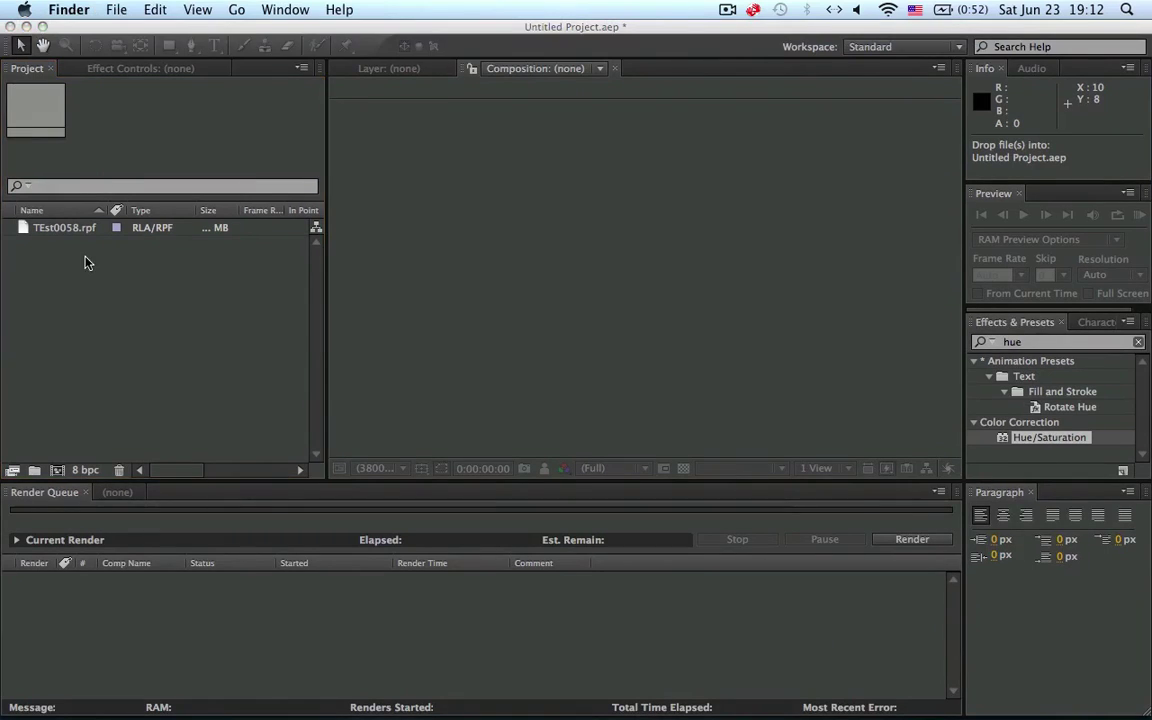
pyautogui.press('F11')
pyautogui.moveTo(1100, 412); pyautogui.dragTo(160, 331)
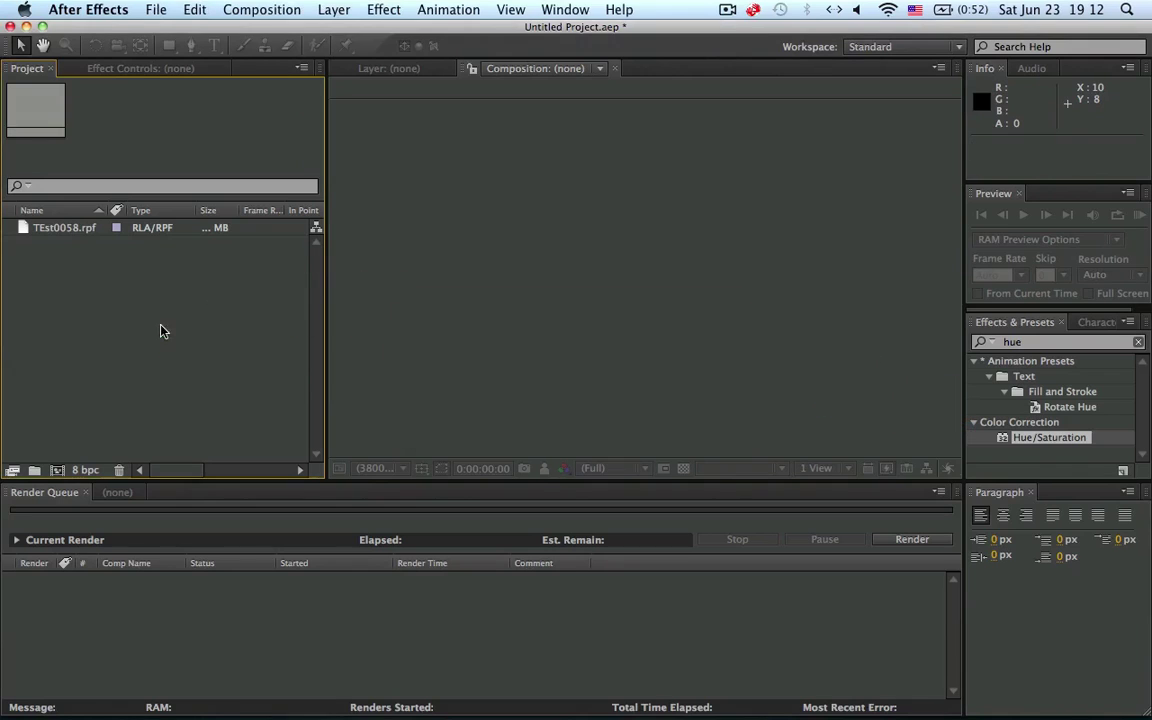
pyautogui.click(82, 228)
pyautogui.press('Delete')
# Create a new composition from the Test0090.rpf footage
pyautogui.moveTo(90, 230); pyautogui.dragTo(80, 430)
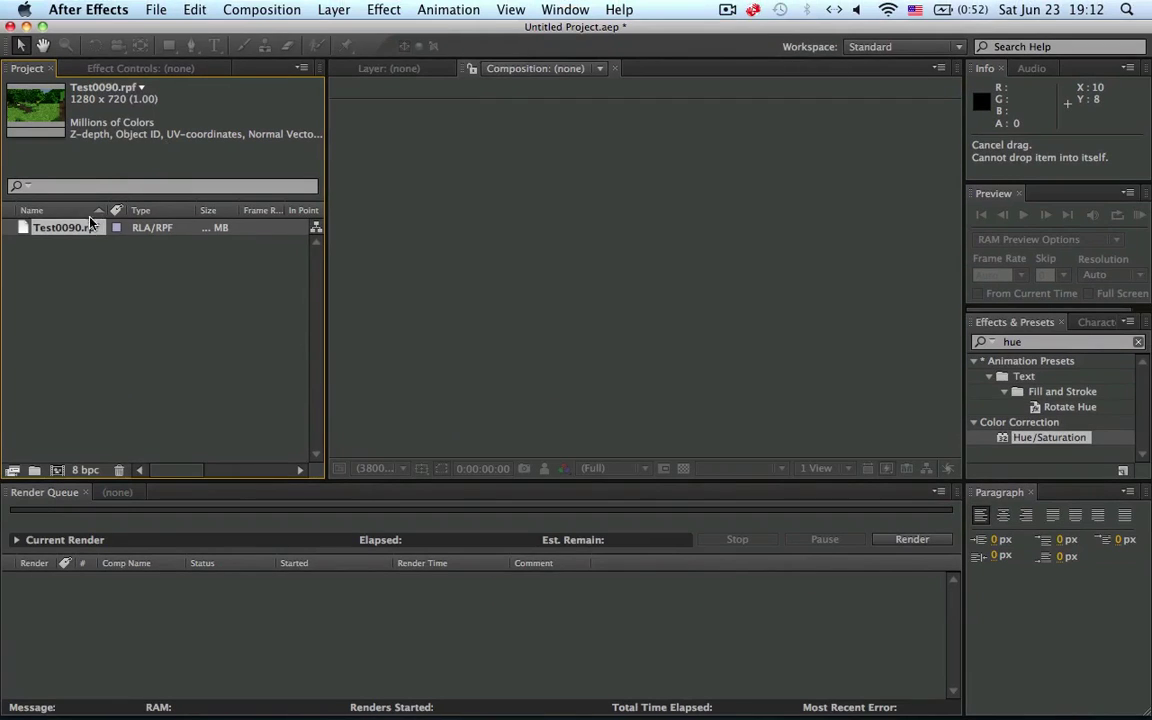
pyautogui.moveTo(89, 221); pyautogui.dragTo(57, 470)
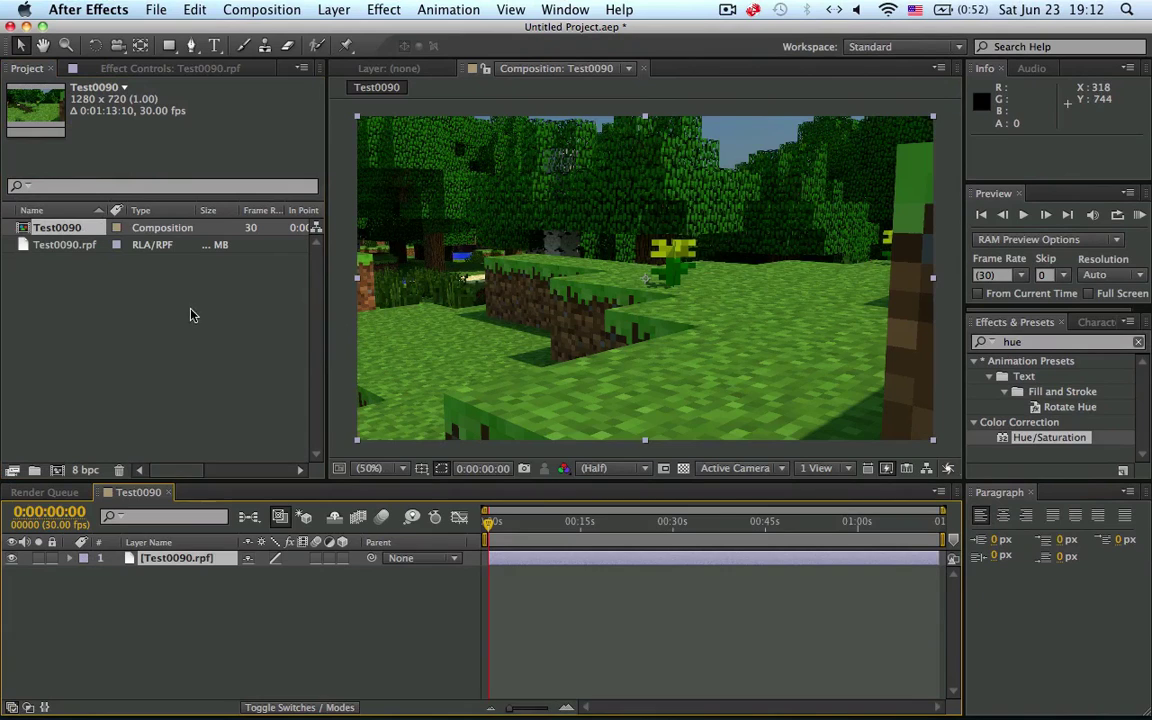
# Find the 3D Channel Extract effect and apply it to the Test0090.rpf layer
pyautogui.click(1047, 342)
pyautogui.write('3d')
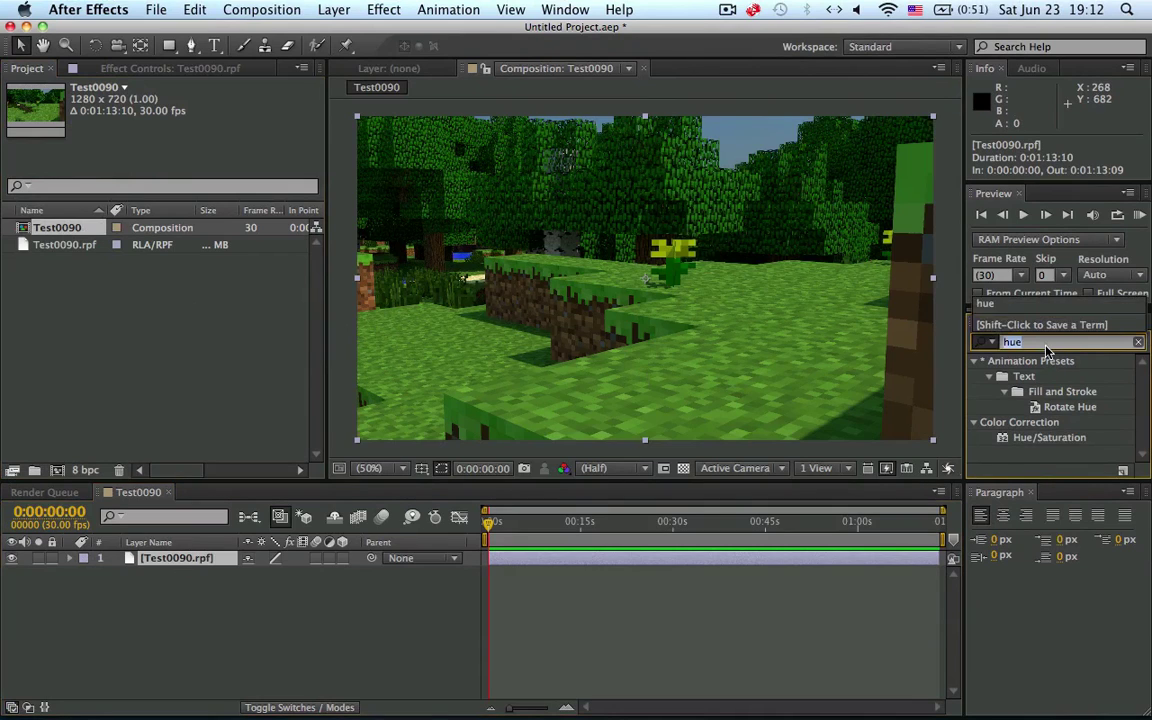
pyautogui.write(' cha')
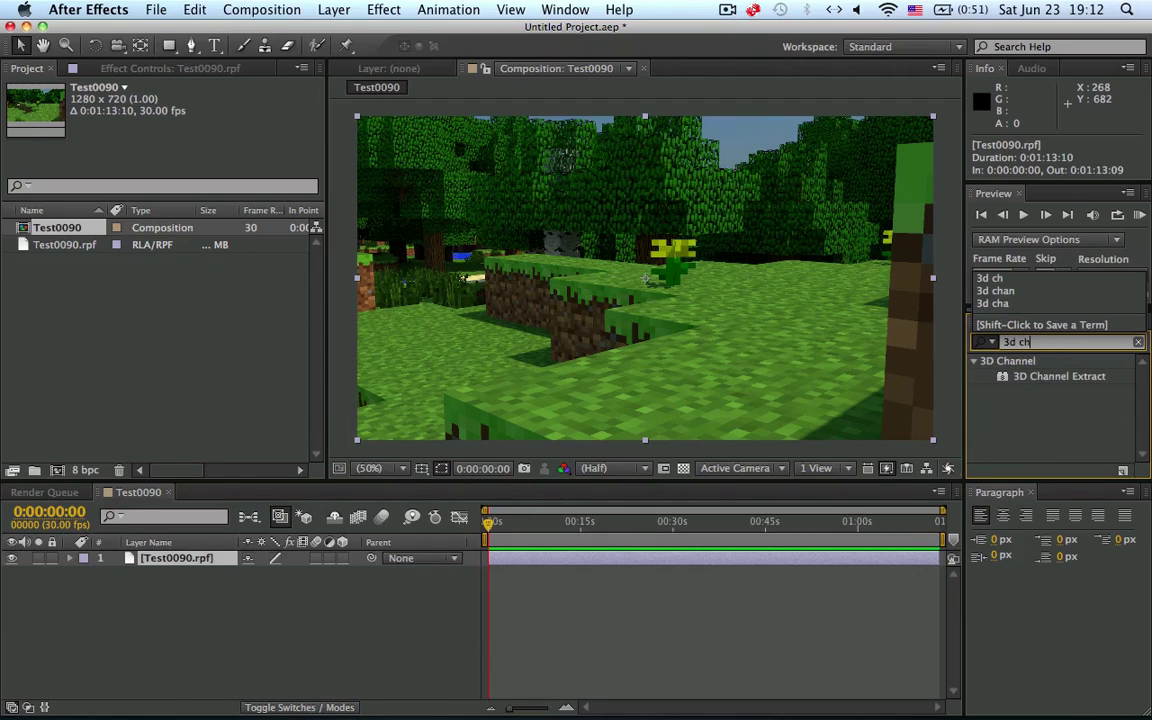
pyautogui.click(1058, 377)
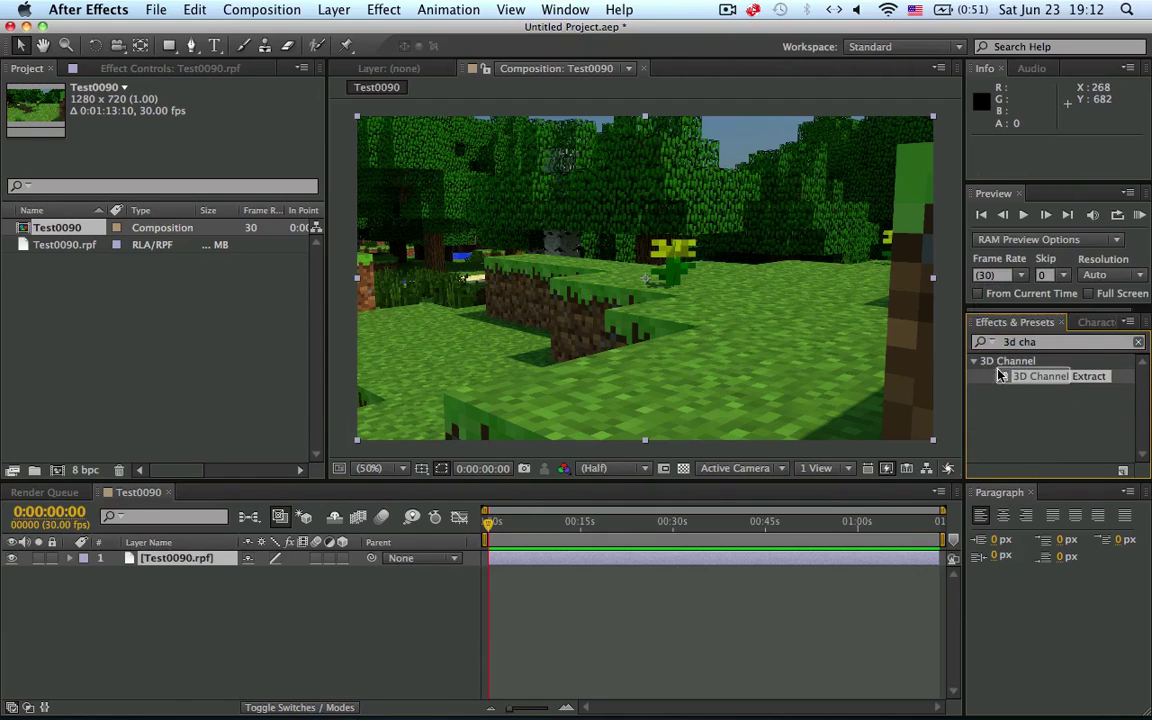
pyautogui.moveTo(1015, 385); pyautogui.dragTo(587, 275)
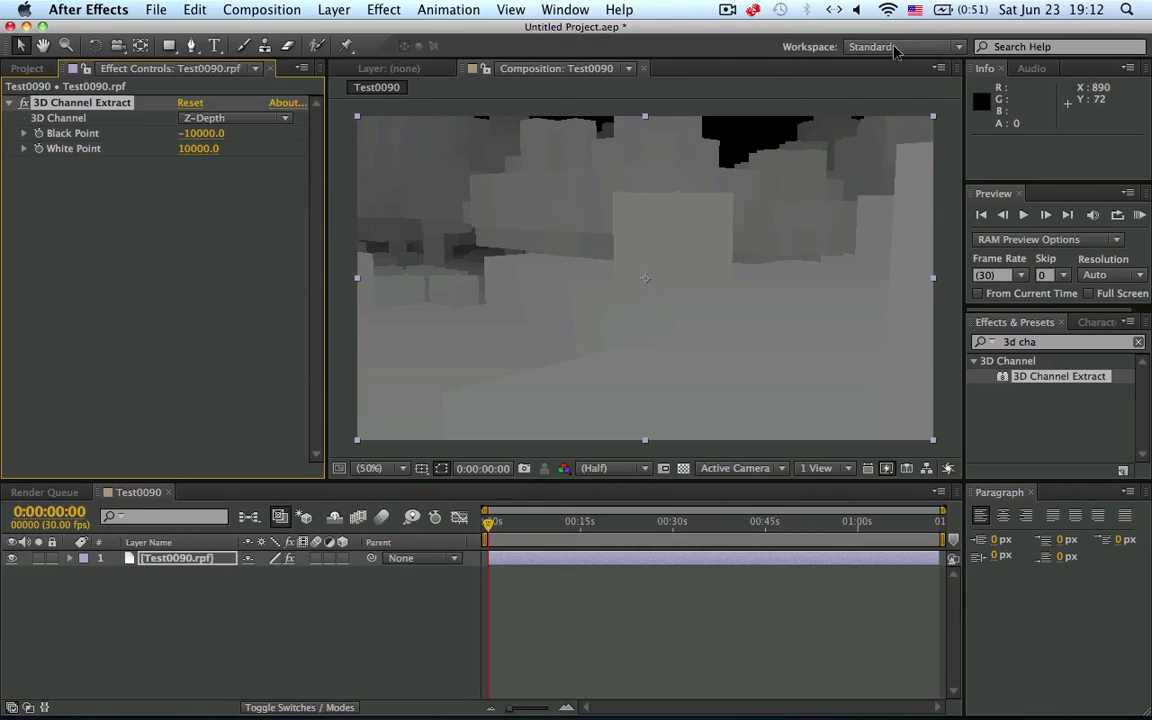
# Duplicate the Test0090.rpf layer and remove 3D Channel Extract from the upper copy
pyautogui.click(191, 561)
pyautogui.press('super+d')
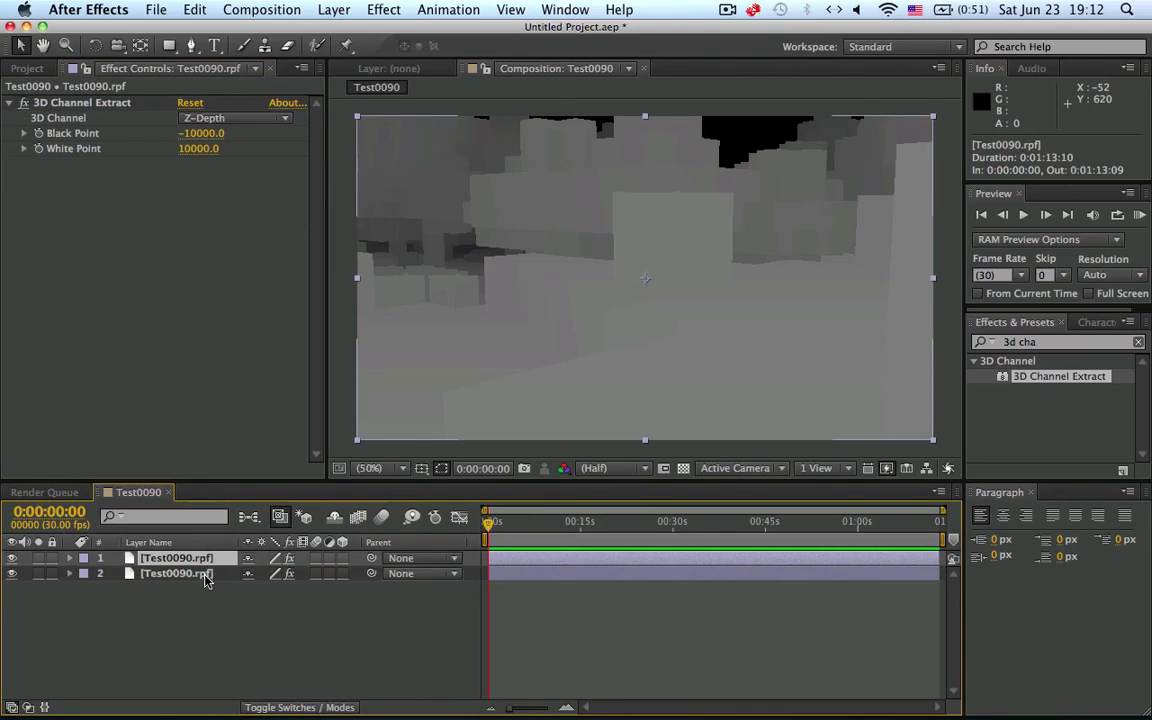
pyautogui.click(194, 577)
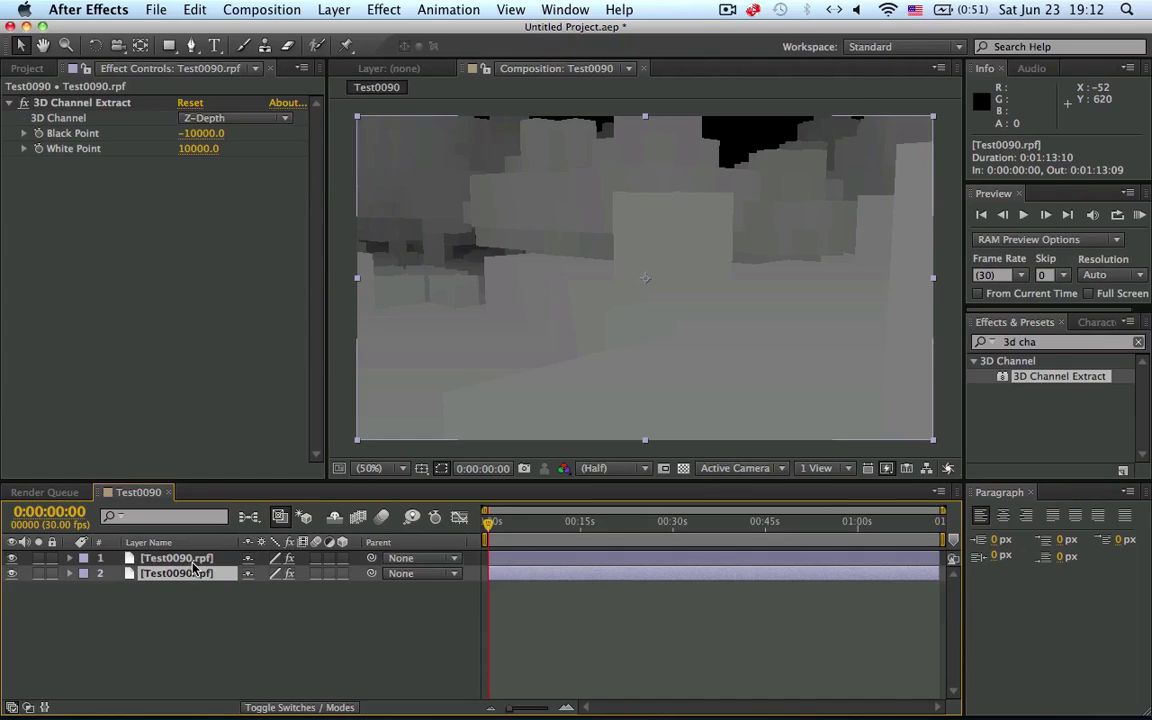
pyautogui.click(178, 558)
pyautogui.click(118, 102)
pyautogui.press('Delete')
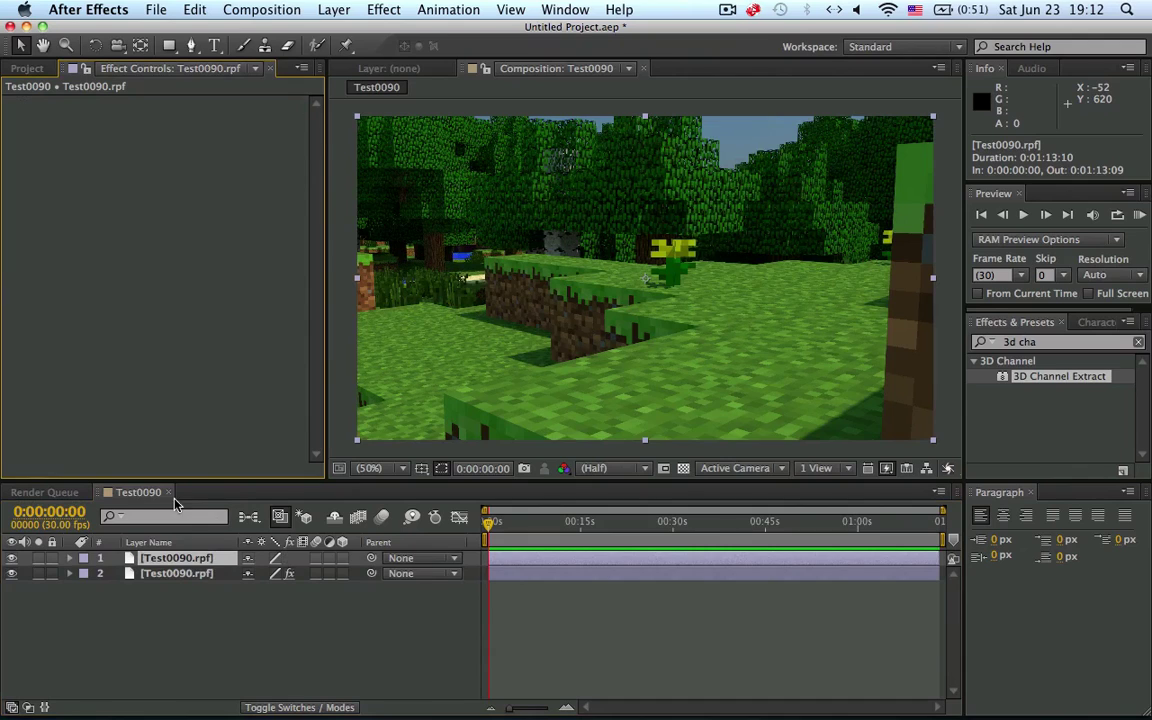
# Apply Camera Lens Blur to the upper Test0090.rpf layer, using layer 2, Test0090.rpf, as its blur map
pyautogui.click(1065, 348)
pyautogui.hotkey('ctrl', 'a')
pyautogui.write('lens')
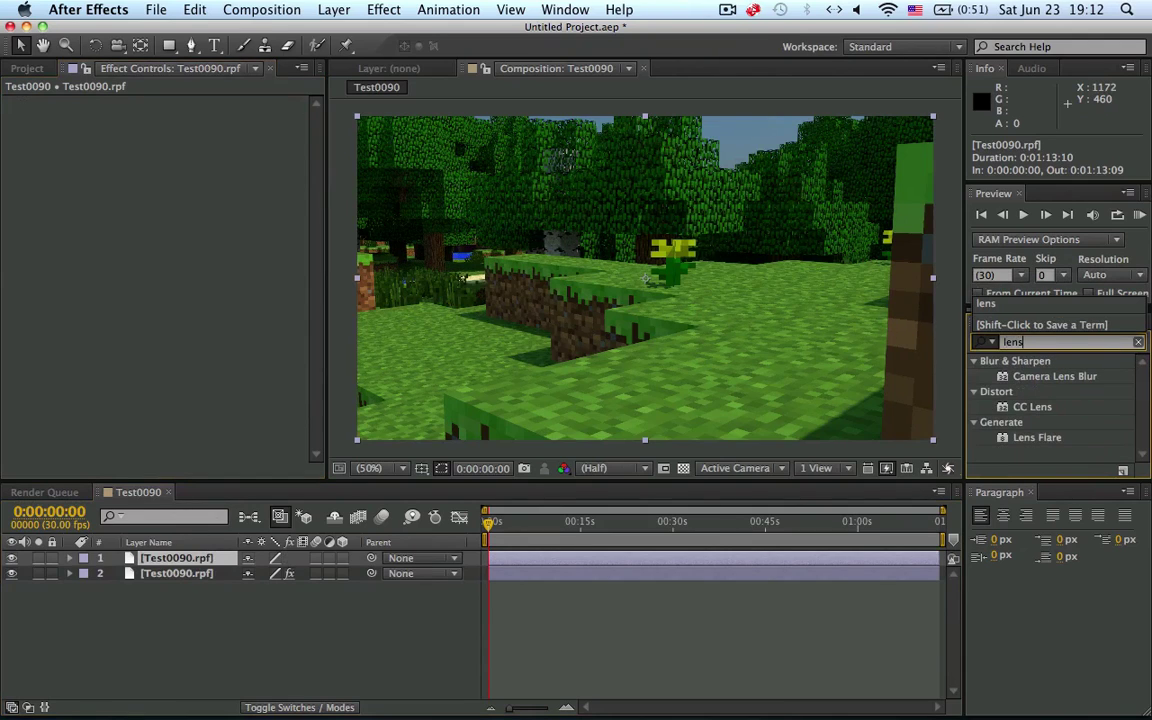
pyautogui.moveTo(1055, 376); pyautogui.dragTo(637, 393)
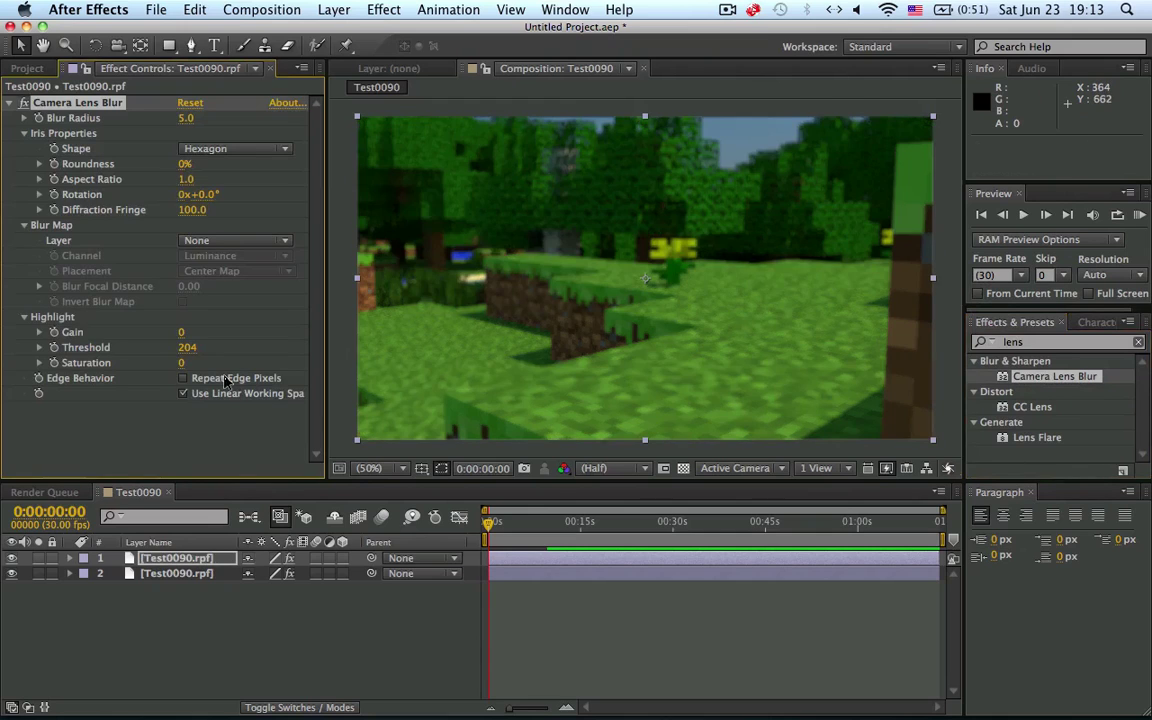
pyautogui.click(205, 241)
pyautogui.click(215, 301)
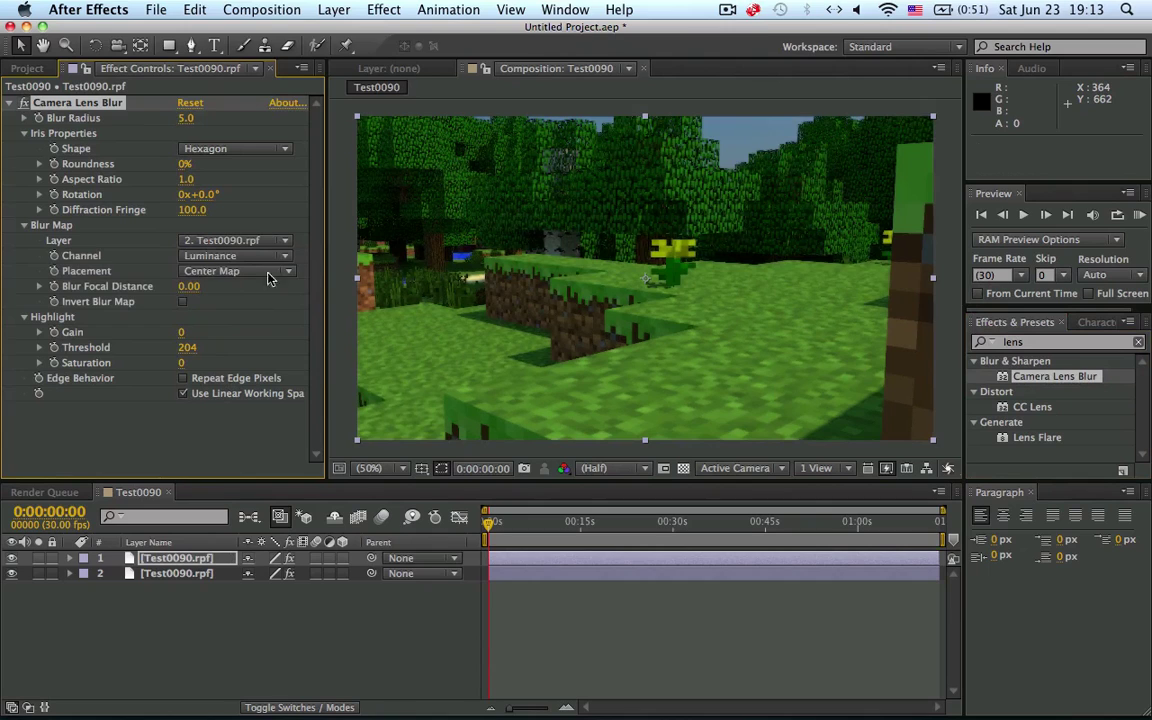
# Set the upper layer's Blur Focal Distance to 0.46 in Camera Lens Blur
pyautogui.click(147, 573)
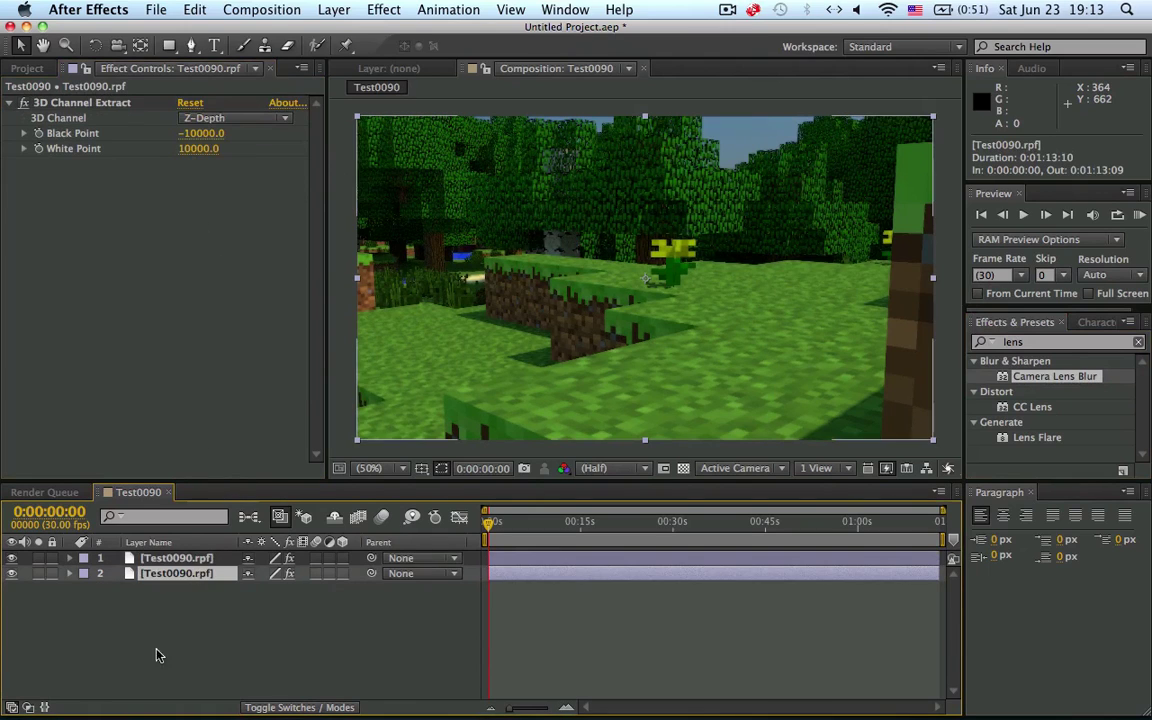
pyautogui.click(210, 558)
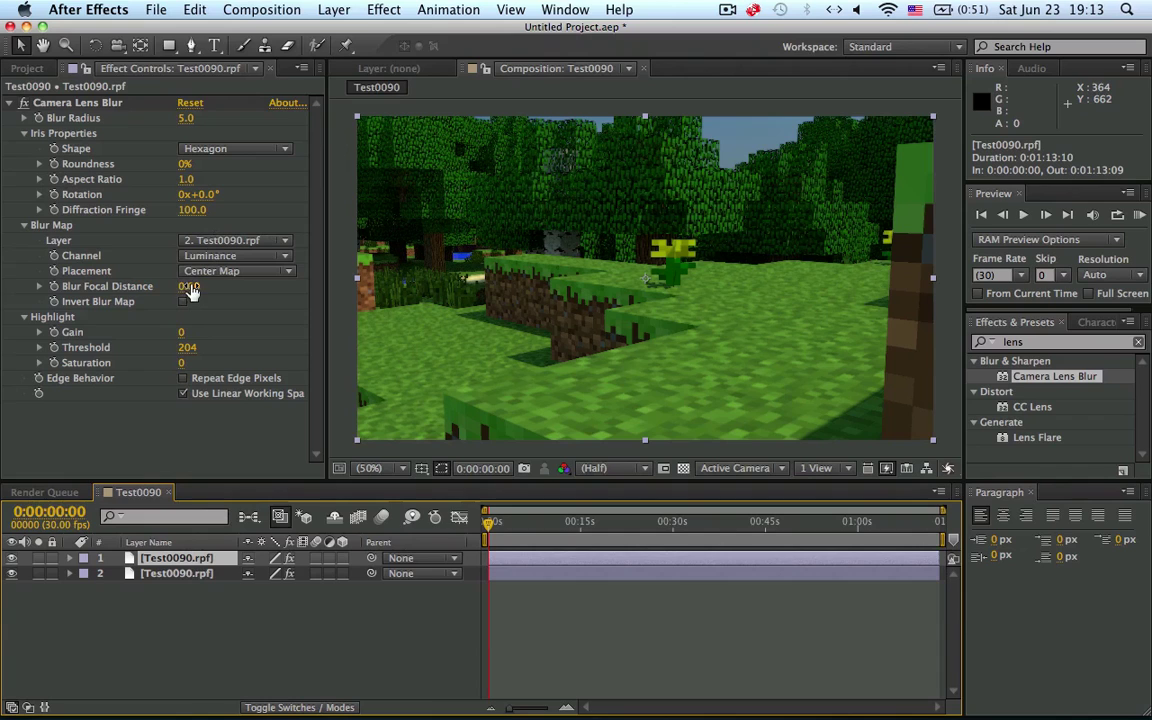
pyautogui.moveTo(191, 290); pyautogui.dragTo(224, 287)
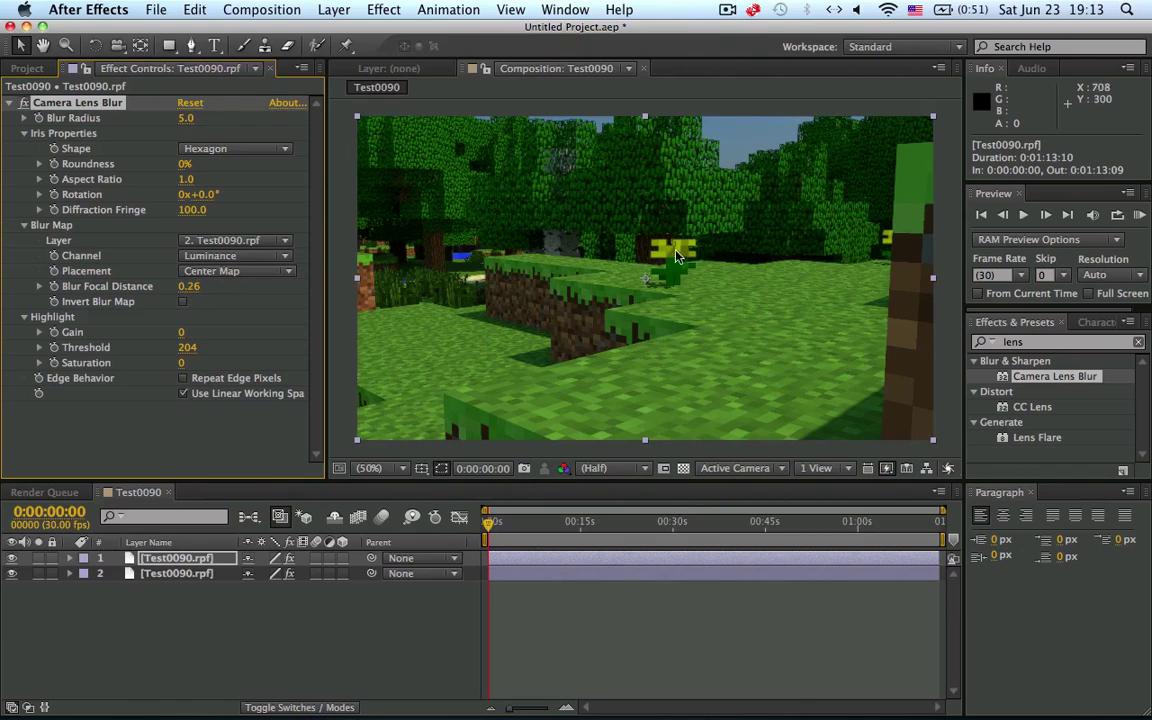
pyautogui.moveTo(205, 287); pyautogui.dragTo(216, 288)
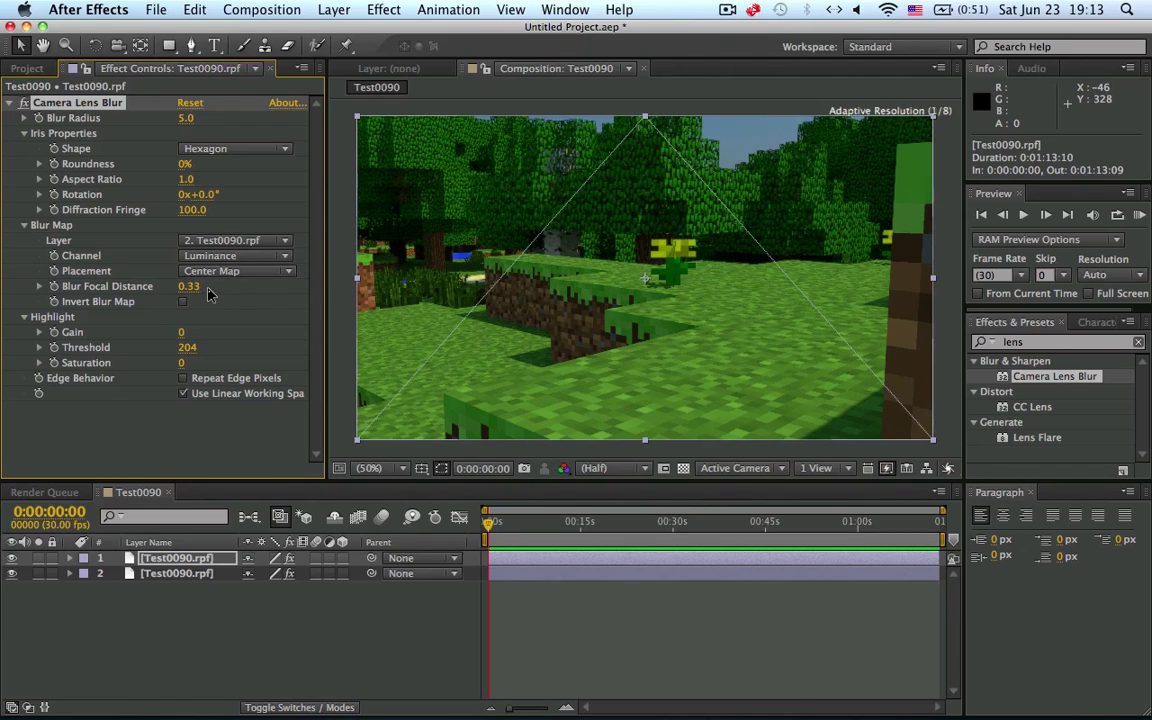
pyautogui.moveTo(189, 287); pyautogui.dragTo(202, 294)
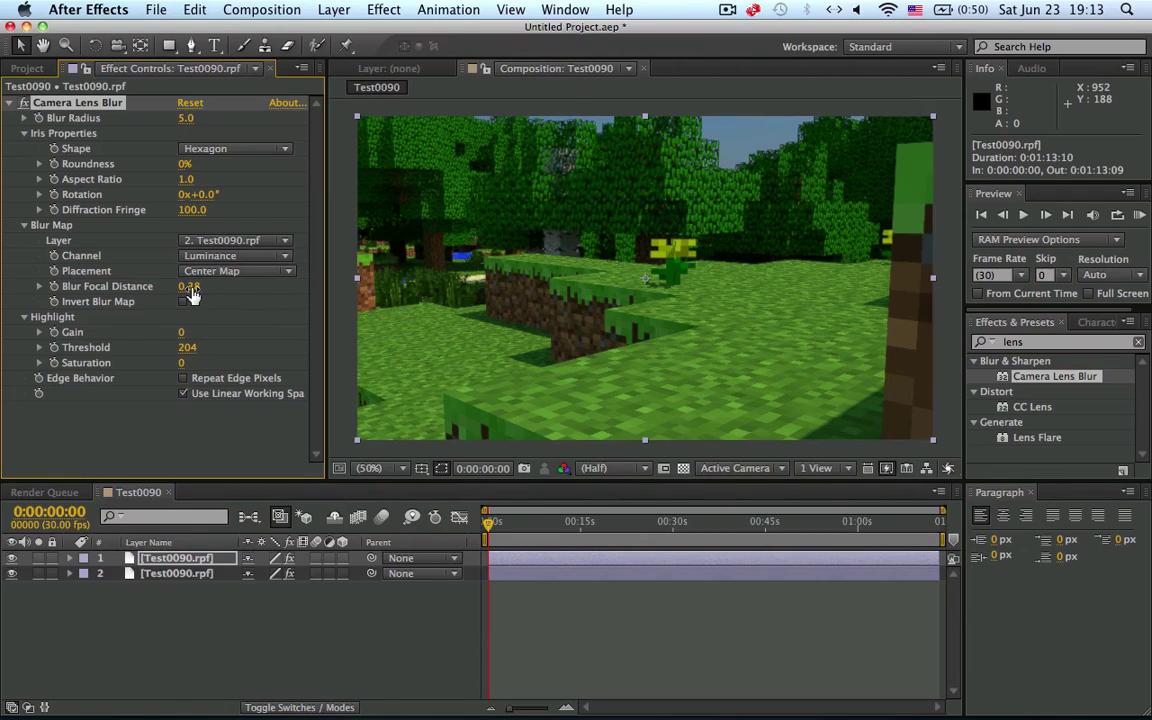
pyautogui.moveTo(192, 290); pyautogui.dragTo(203, 289)
pyautogui.moveTo(189, 287); pyautogui.dragTo(197, 286)
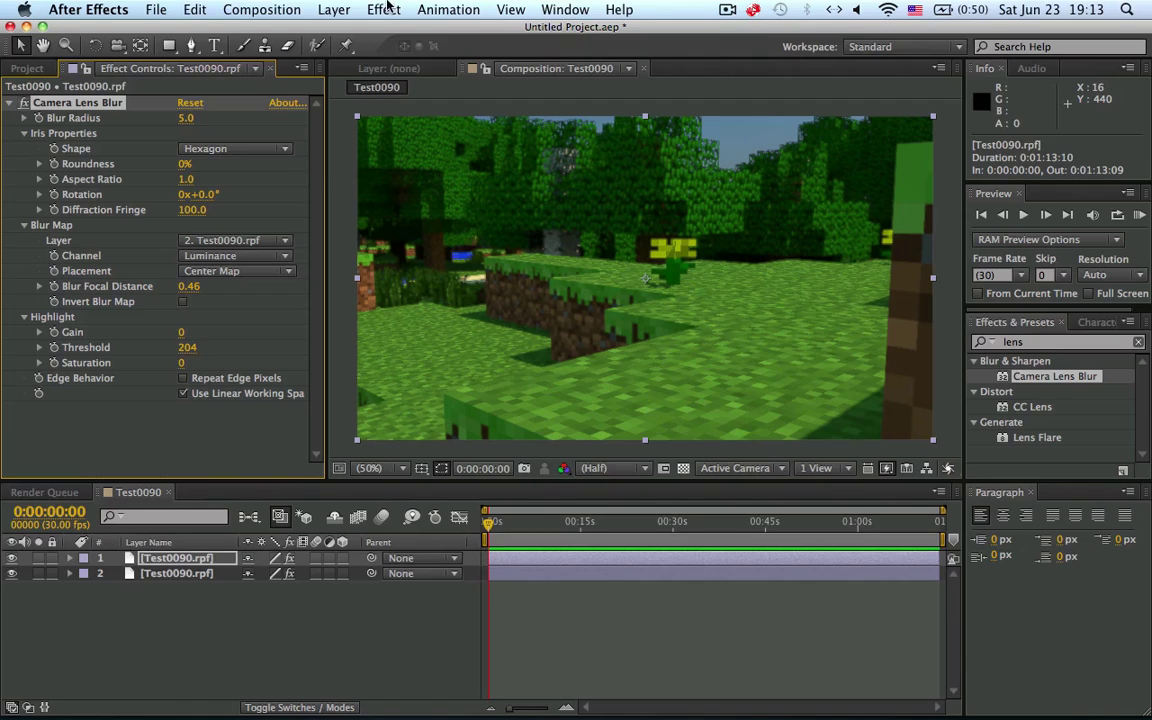
# Find the Hue/Saturation effect and apply it to the upper Test0090.rpf layer
pyautogui.doubleClick(1040, 342)
pyautogui.write('hue')
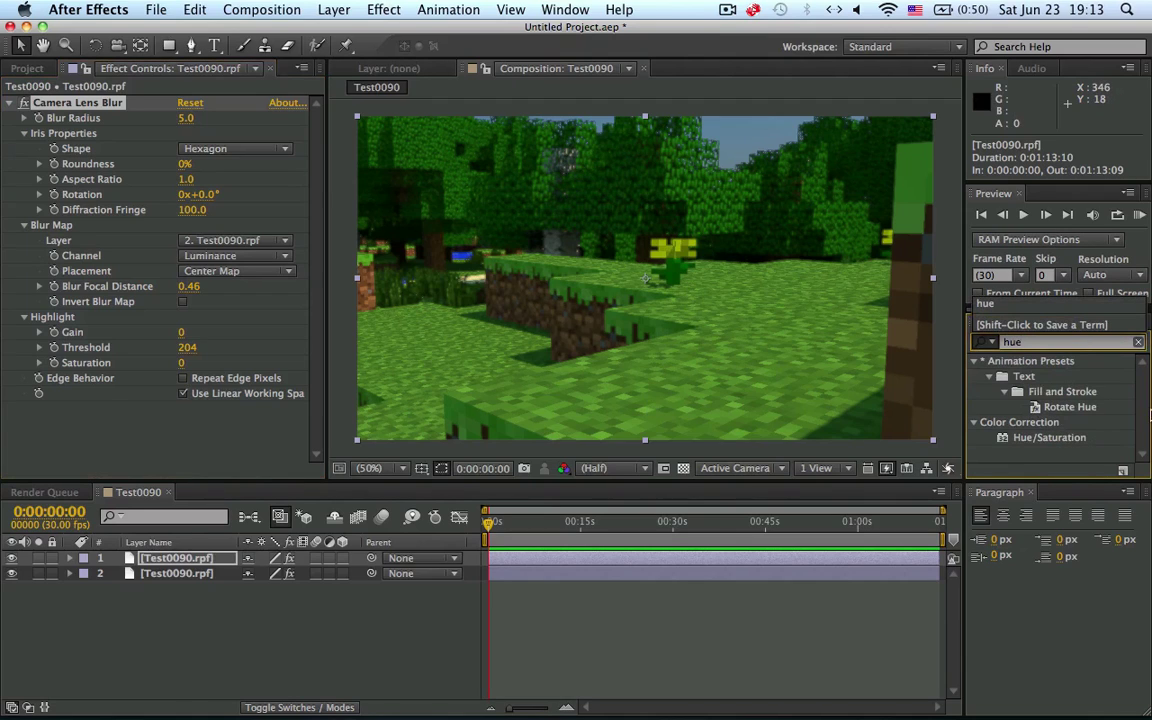
pyautogui.moveTo(1049, 437); pyautogui.dragTo(487, 170)
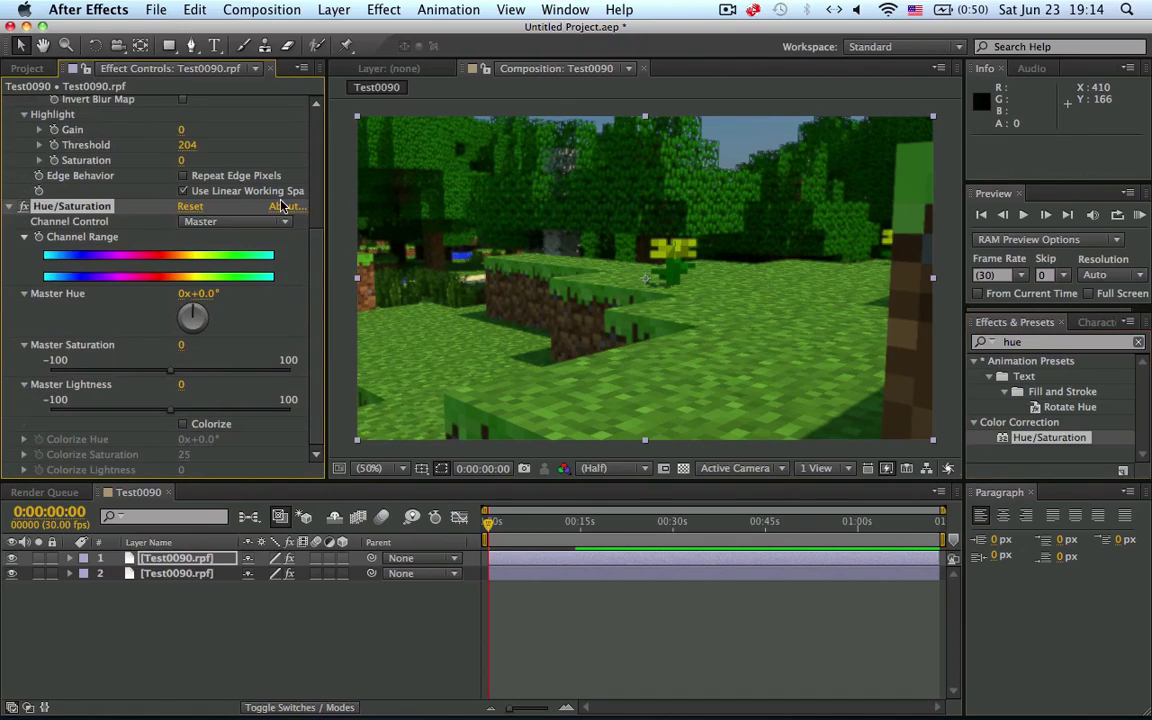
# Set the Hue/Saturation effect's Master Saturation to 34, Master Lightness to -2 and Master Hue to -2°
pyautogui.click(221, 372)
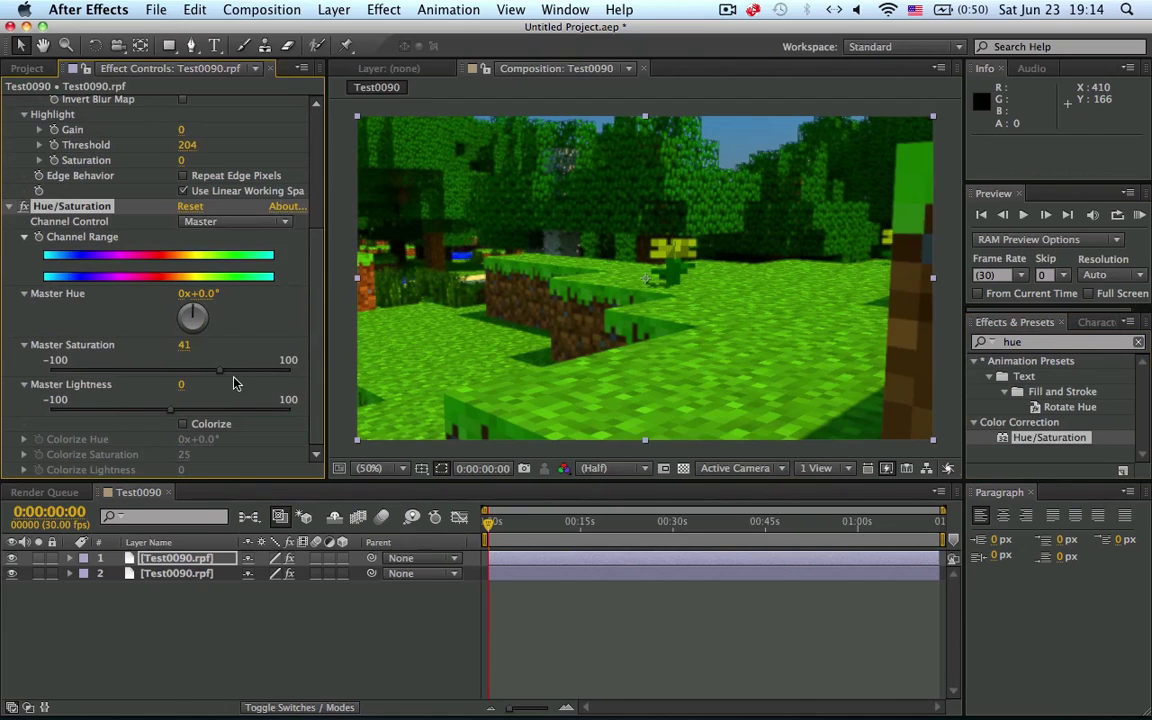
pyautogui.click(140, 372)
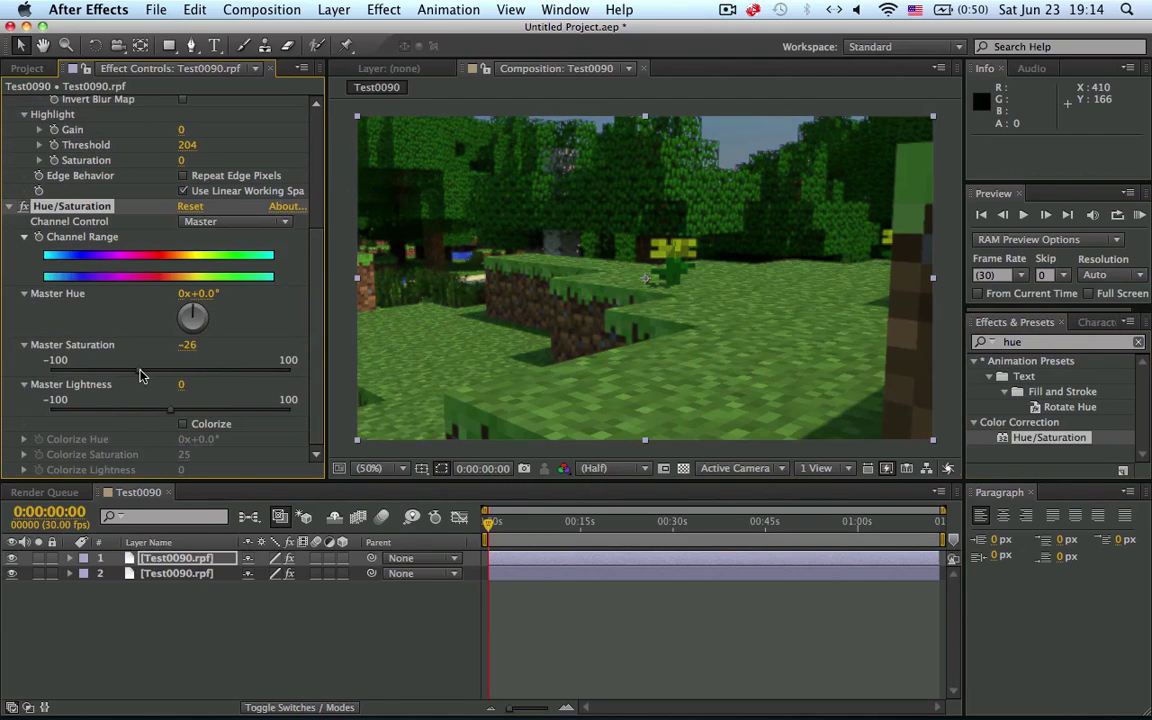
pyautogui.click(193, 410)
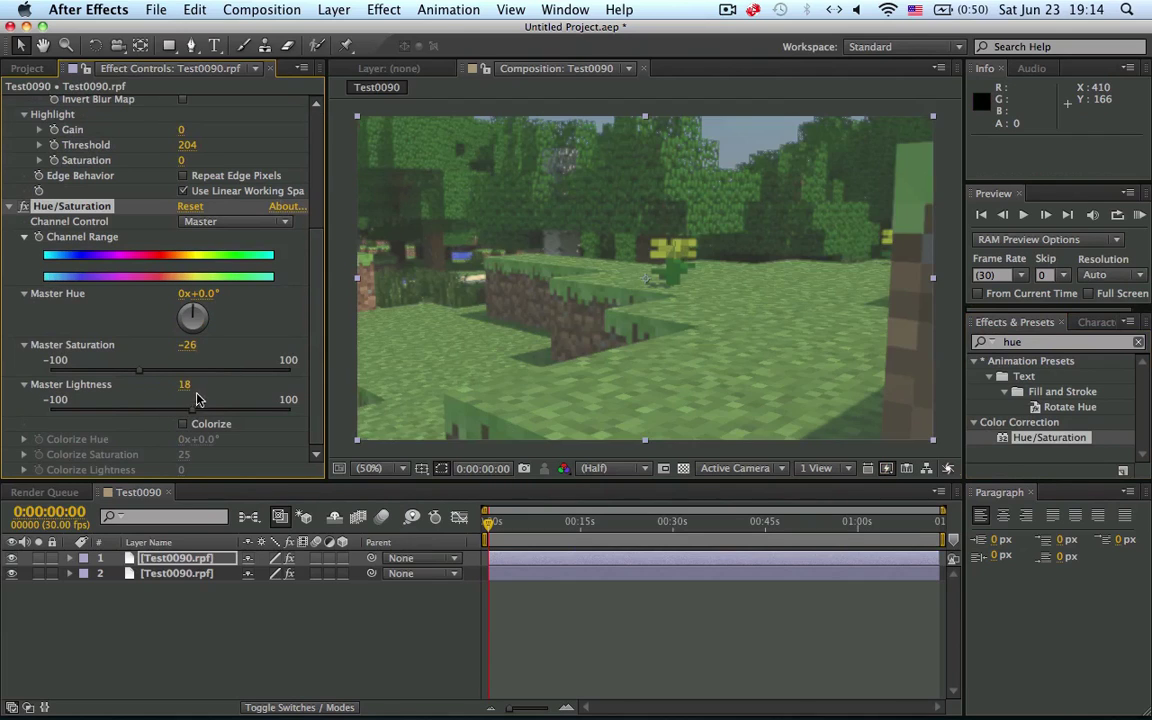
pyautogui.click(211, 372)
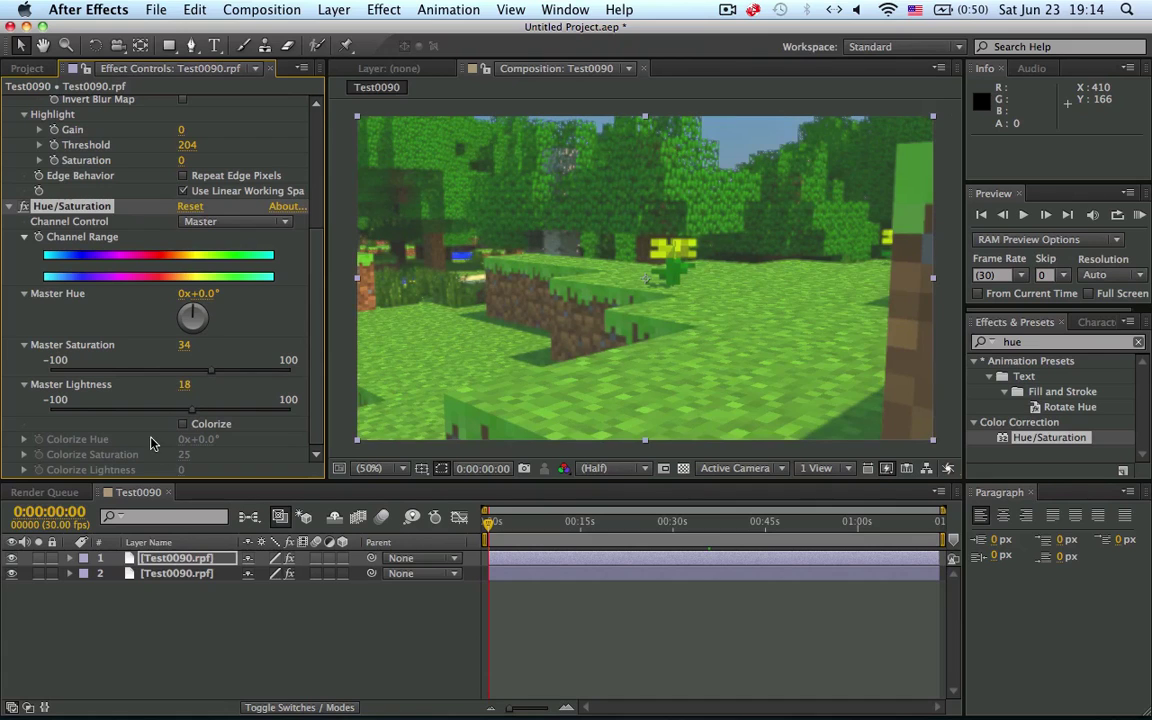
pyautogui.click(168, 410)
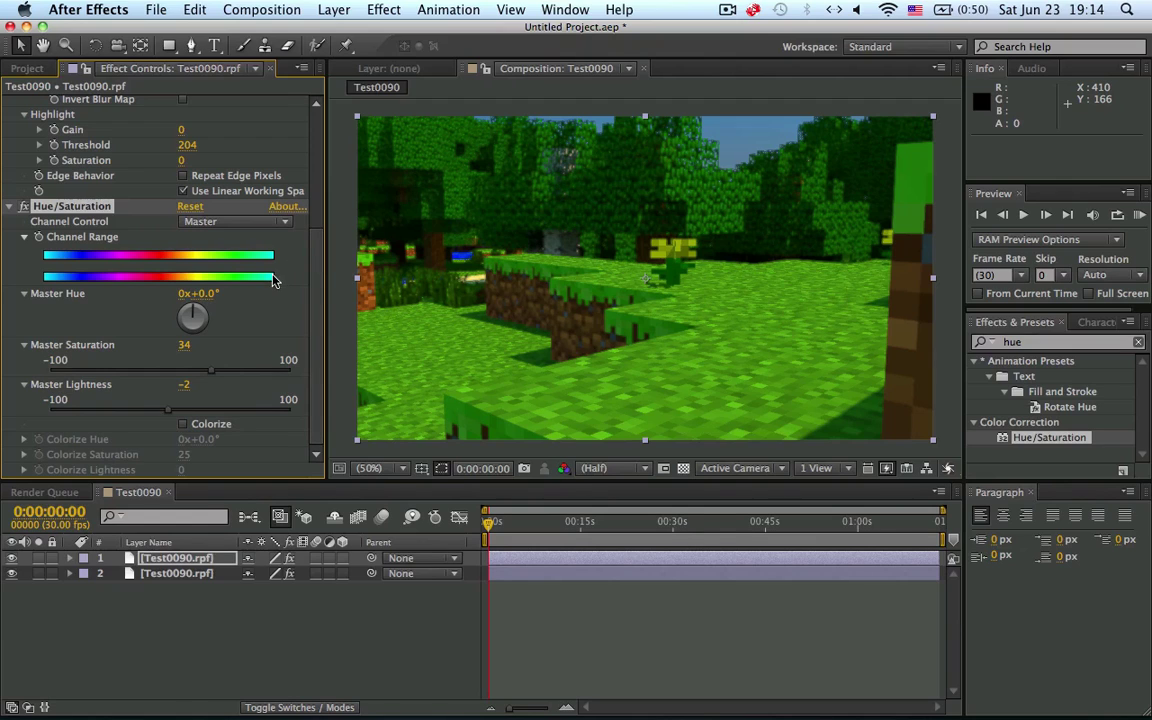
pyautogui.moveTo(201, 315); pyautogui.dragTo(167, 247)
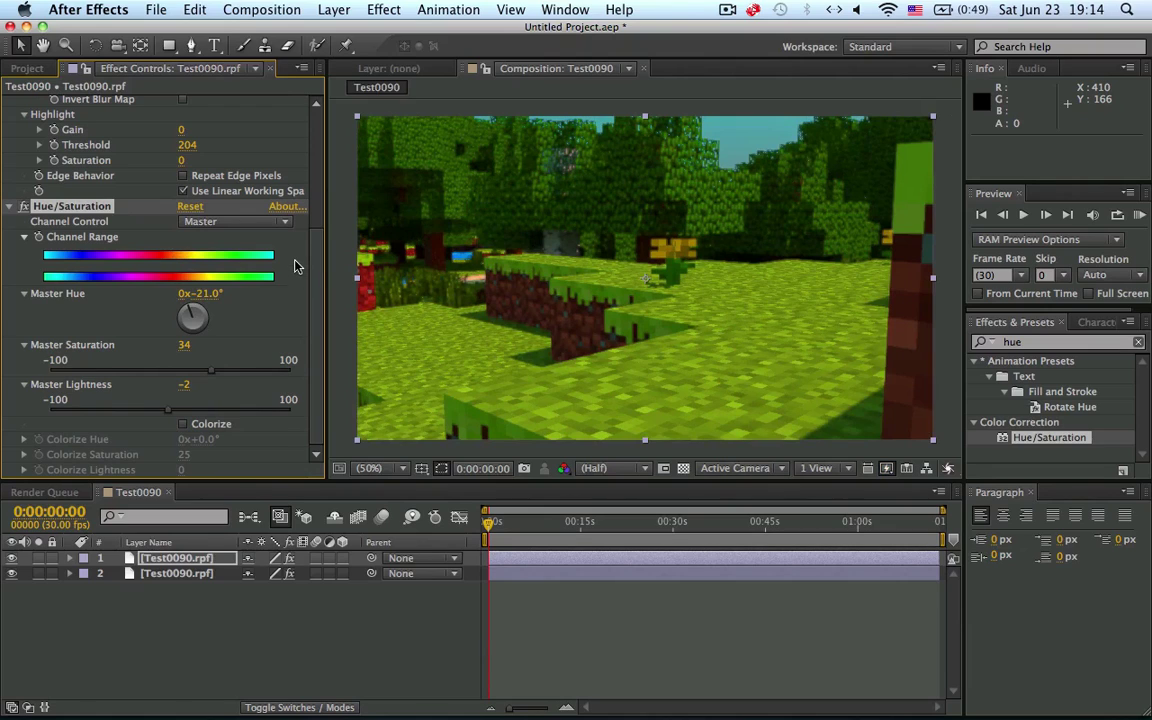
pyautogui.moveTo(188, 301); pyautogui.dragTo(255, 300)
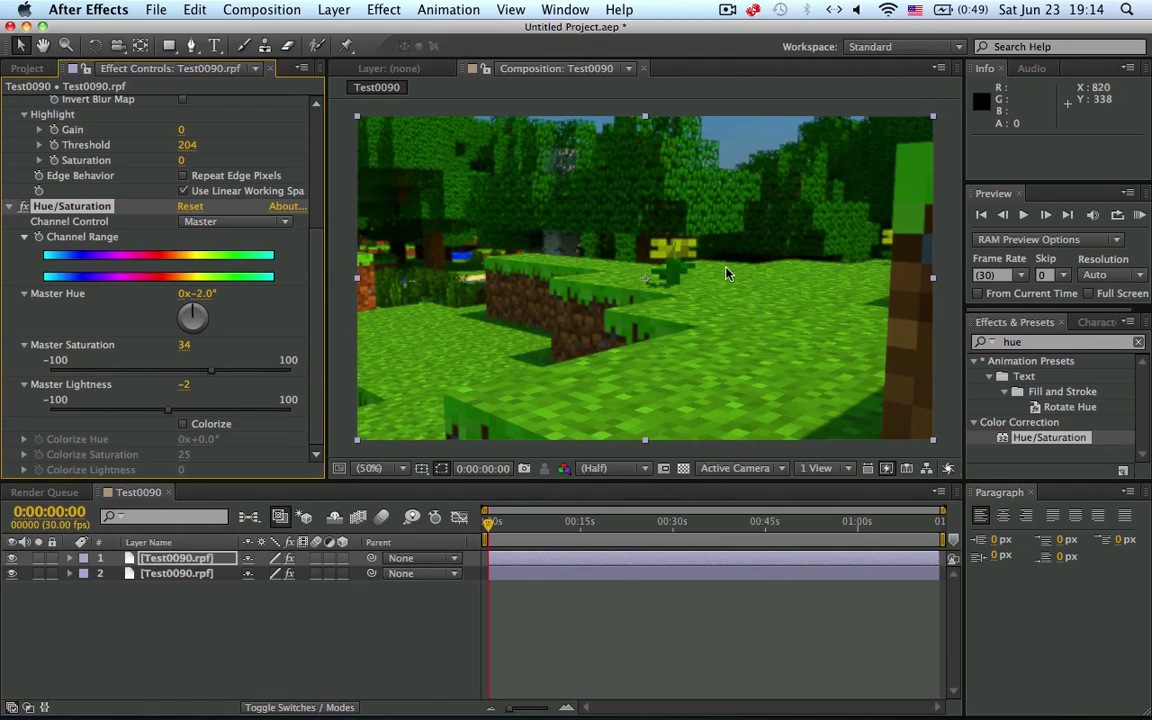
pyautogui.click(986, 323)
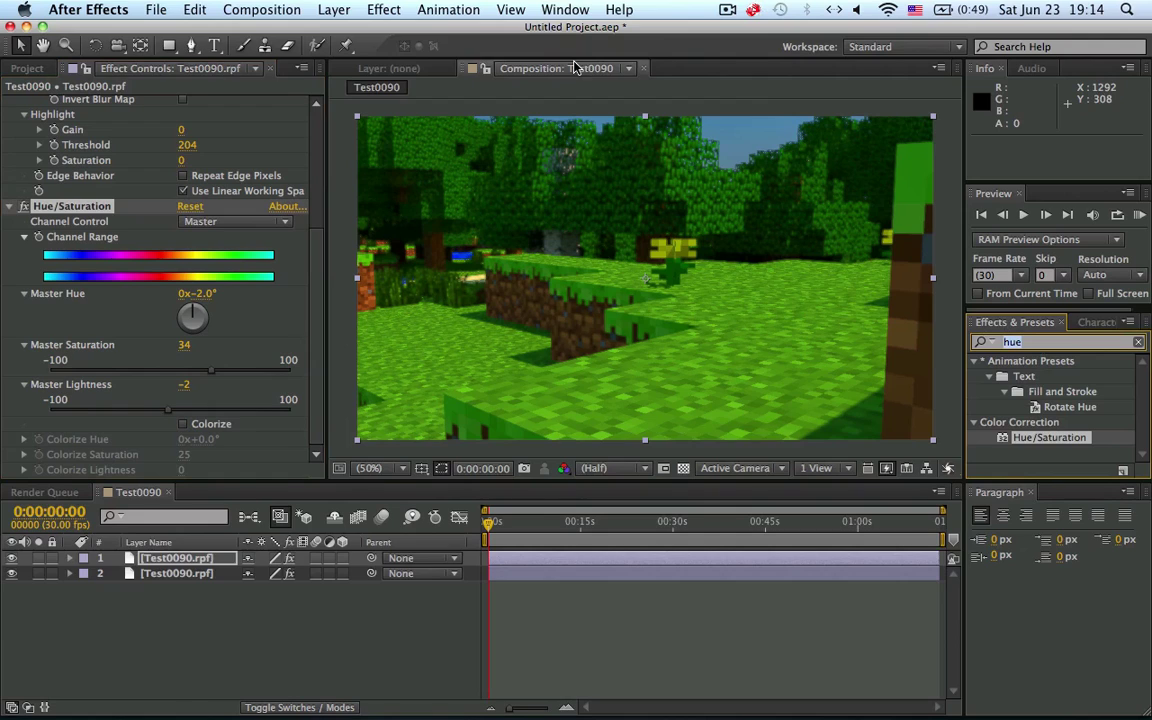
pyautogui.click(776, 9)
pyautogui.click(748, 64)
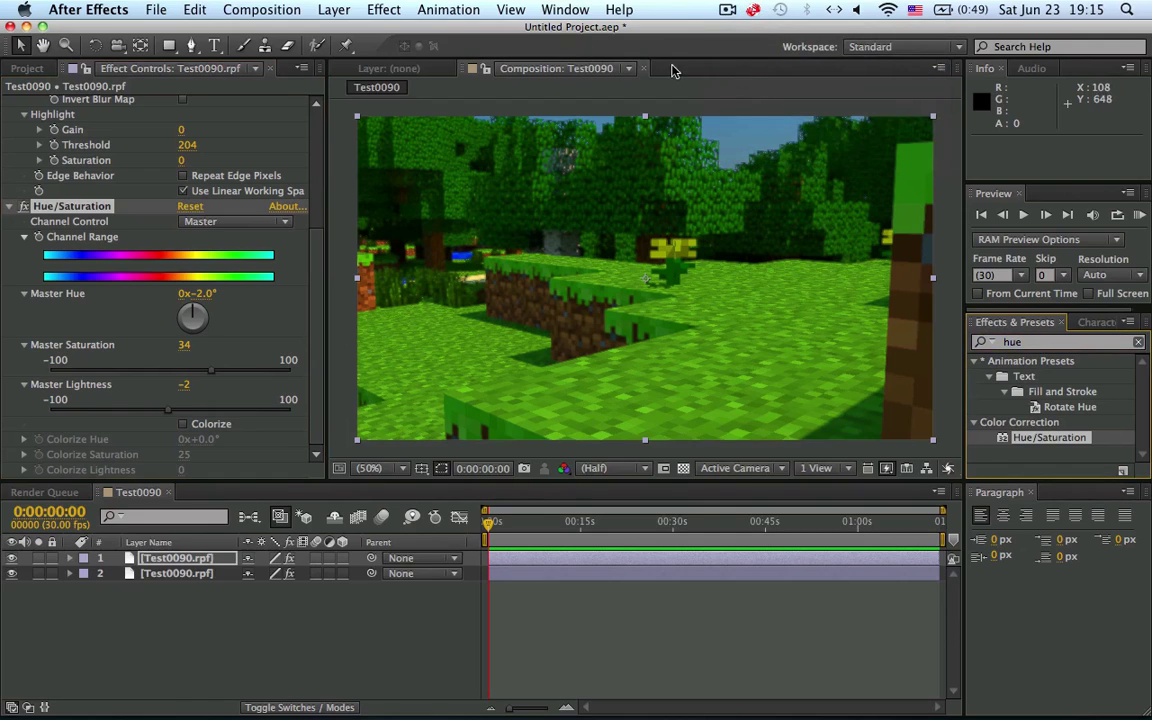
# Apply the Fog 3D effect from the 3D Channel category to the upper Test0090.rpf layer
pyautogui.click(400, 9)
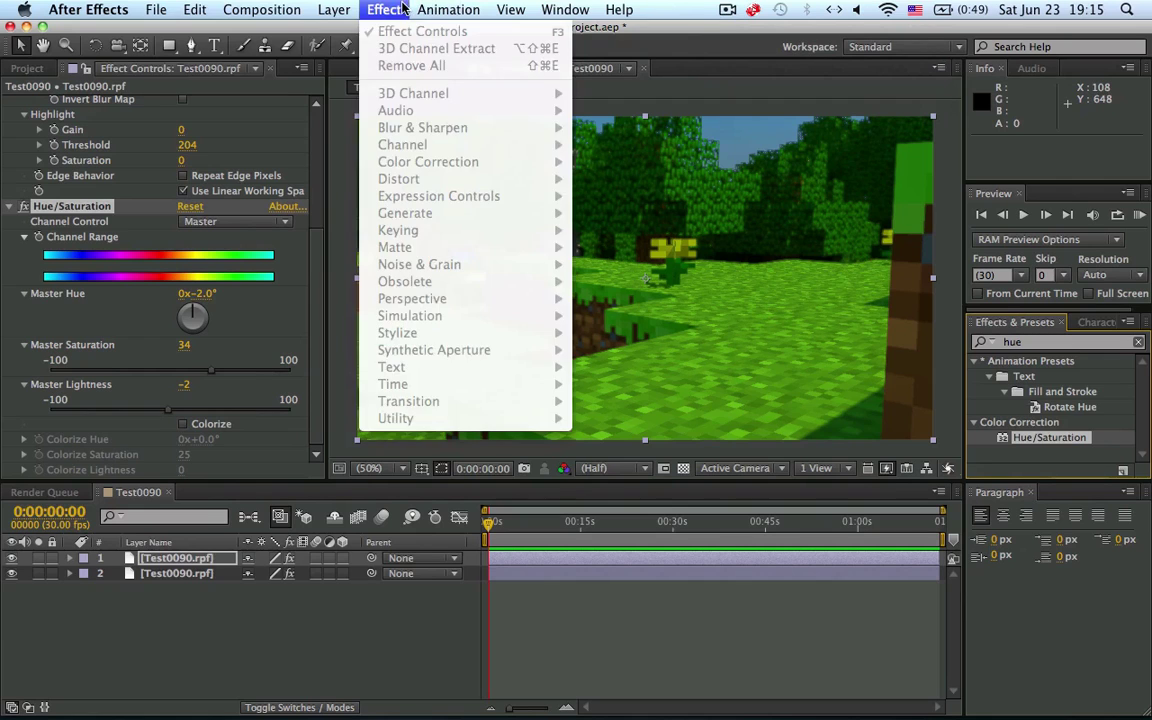
pyautogui.click(403, 9)
pyautogui.click(176, 558)
pyautogui.click(449, 9)
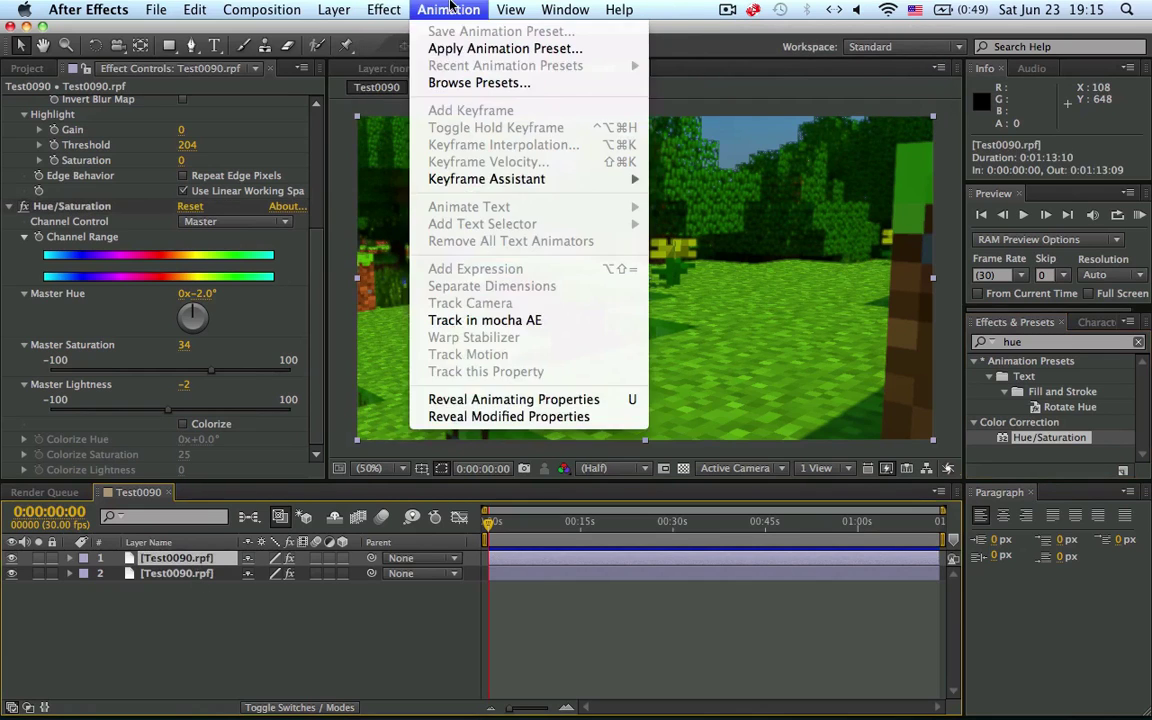
pyautogui.moveTo(384, 9)
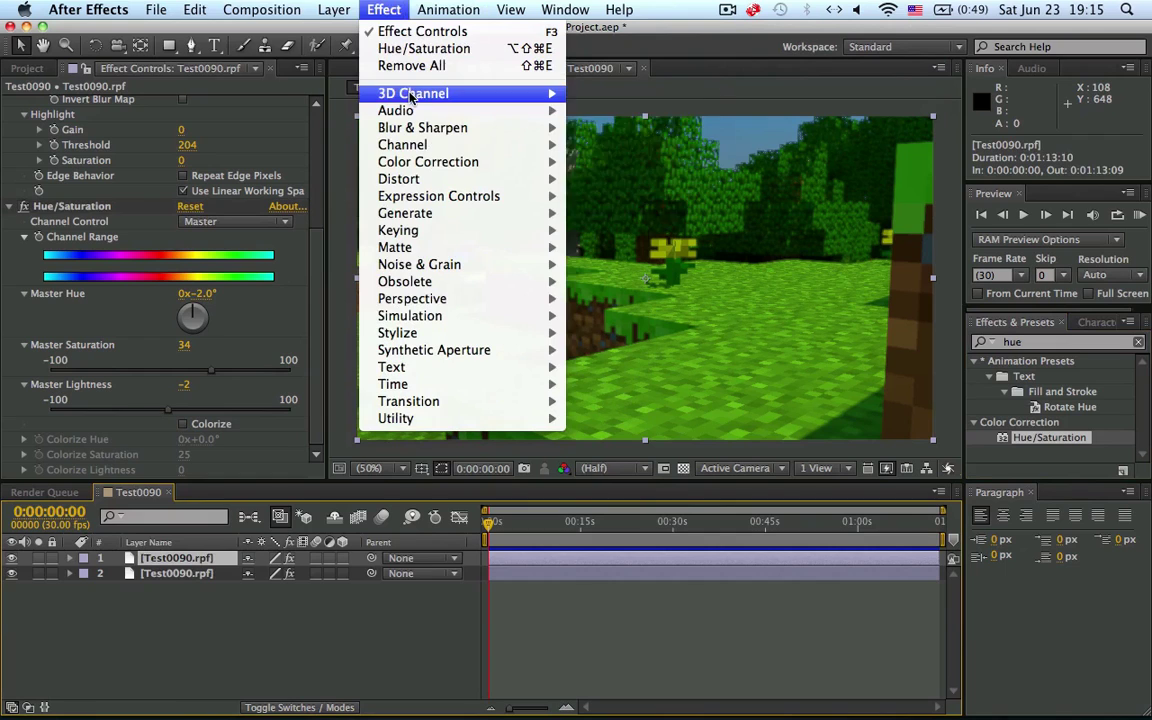
pyautogui.moveTo(411, 95)
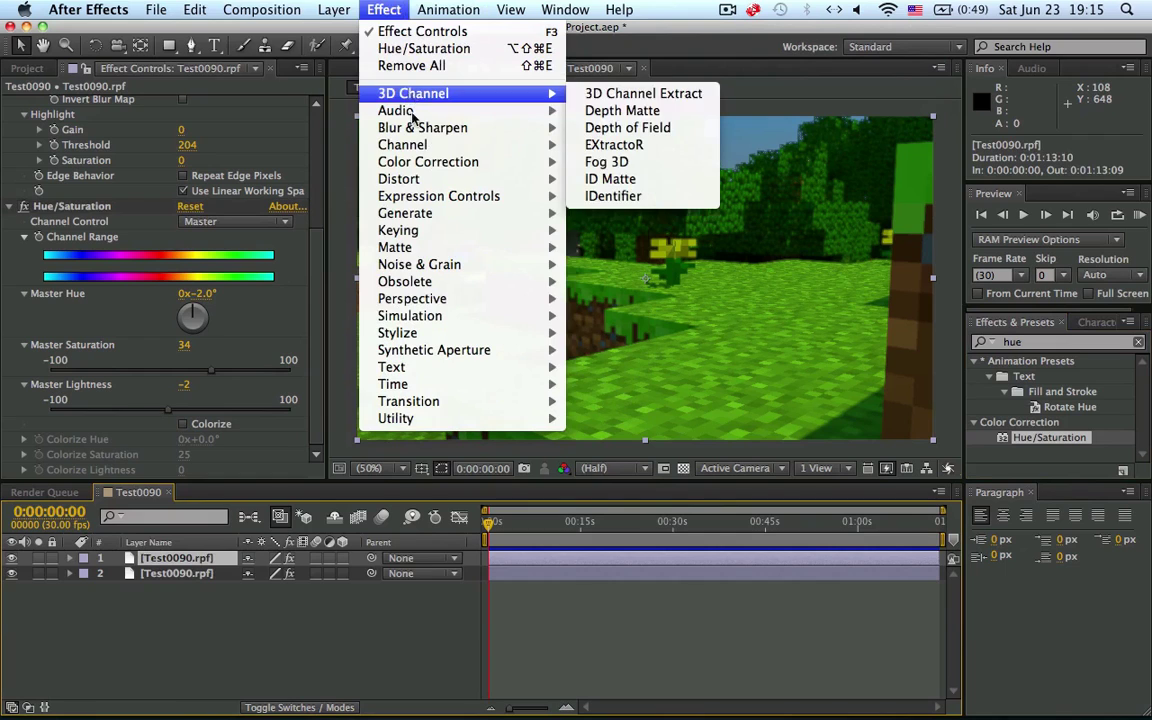
pyautogui.click(640, 162)
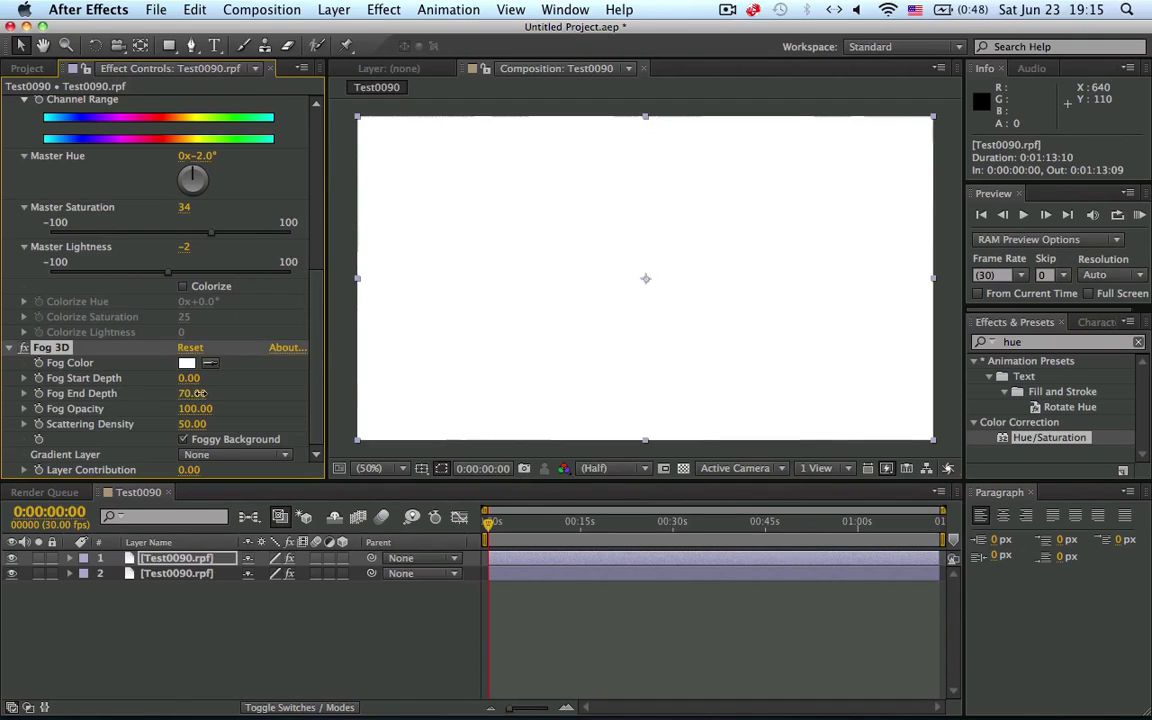
# Set the Fog 3D effect's Fog End Depth to -3280
pyautogui.moveTo(219, 398)
pyautogui.mouseDown()
pyautogui.moveTo(180, 402)
pyautogui.moveTo(217, 399)
pyautogui.mouseUp()
pyautogui.moveTo(164, 401)
pyautogui.mouseDown()
pyautogui.moveTo(131, 401)
pyautogui.moveTo(216, 400)
pyautogui.moveTo(174, 399)
pyautogui.mouseUp()
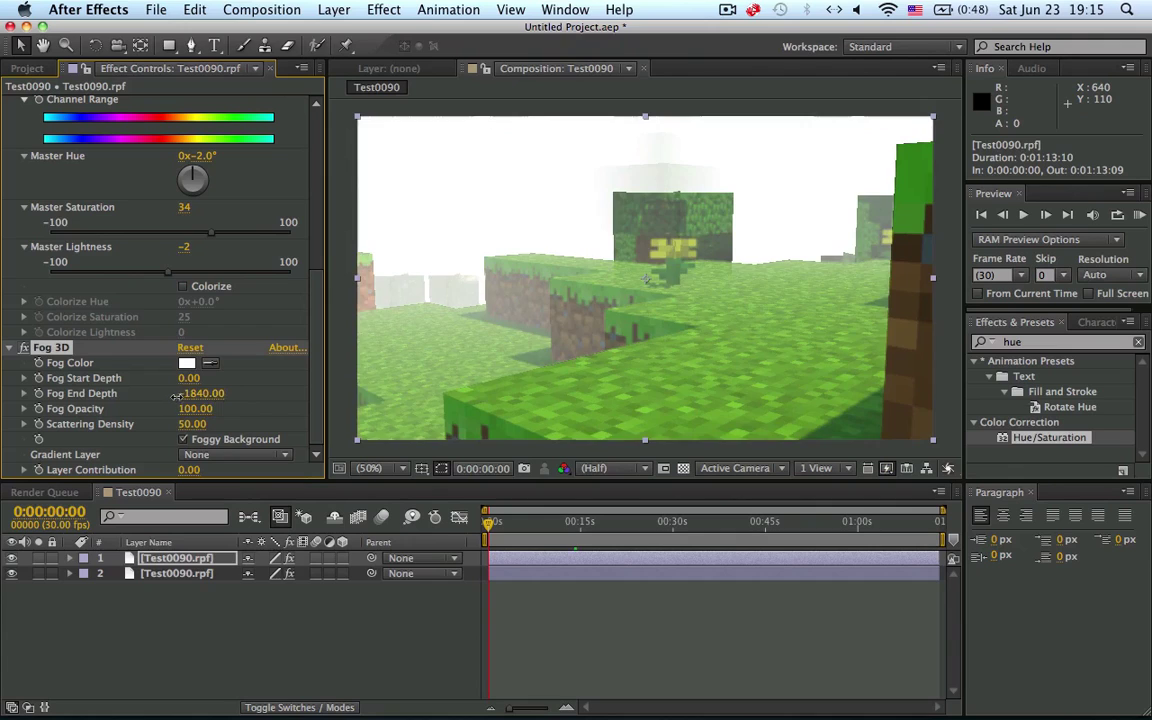
pyautogui.moveTo(175, 394); pyautogui.dragTo(165, 396)
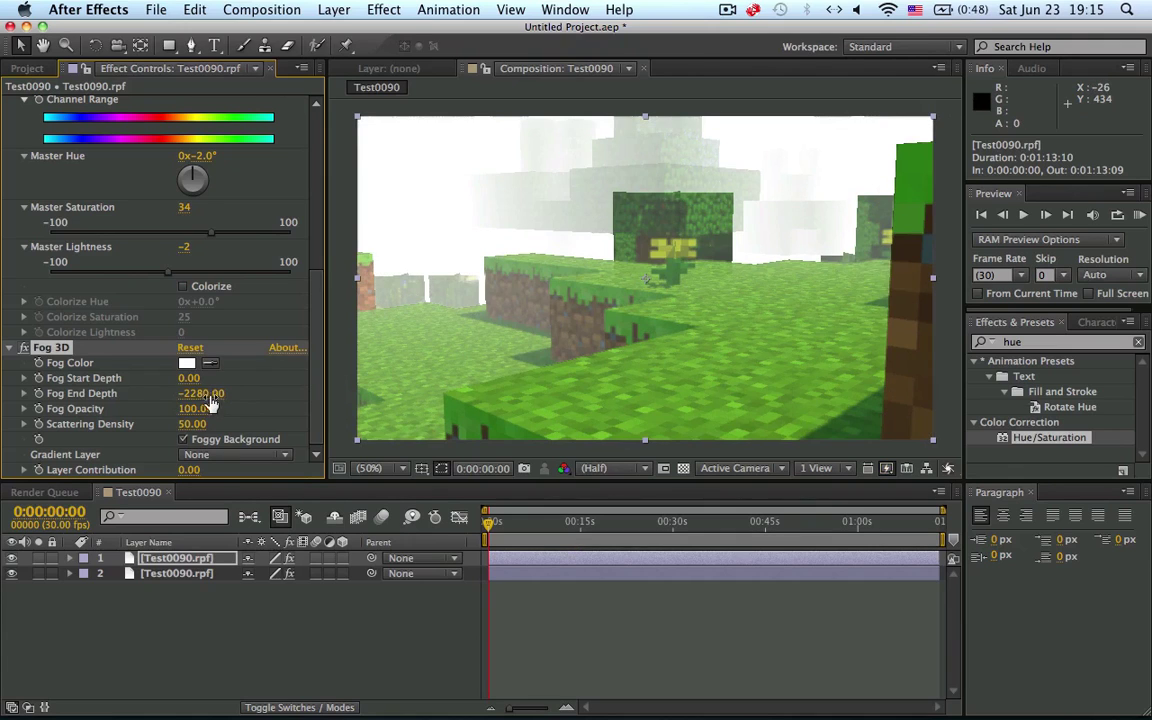
pyautogui.moveTo(185, 393)
pyautogui.mouseDown()
pyautogui.moveTo(177, 404)
pyautogui.moveTo(203, 394)
pyautogui.moveTo(170, 398)
pyautogui.mouseUp()
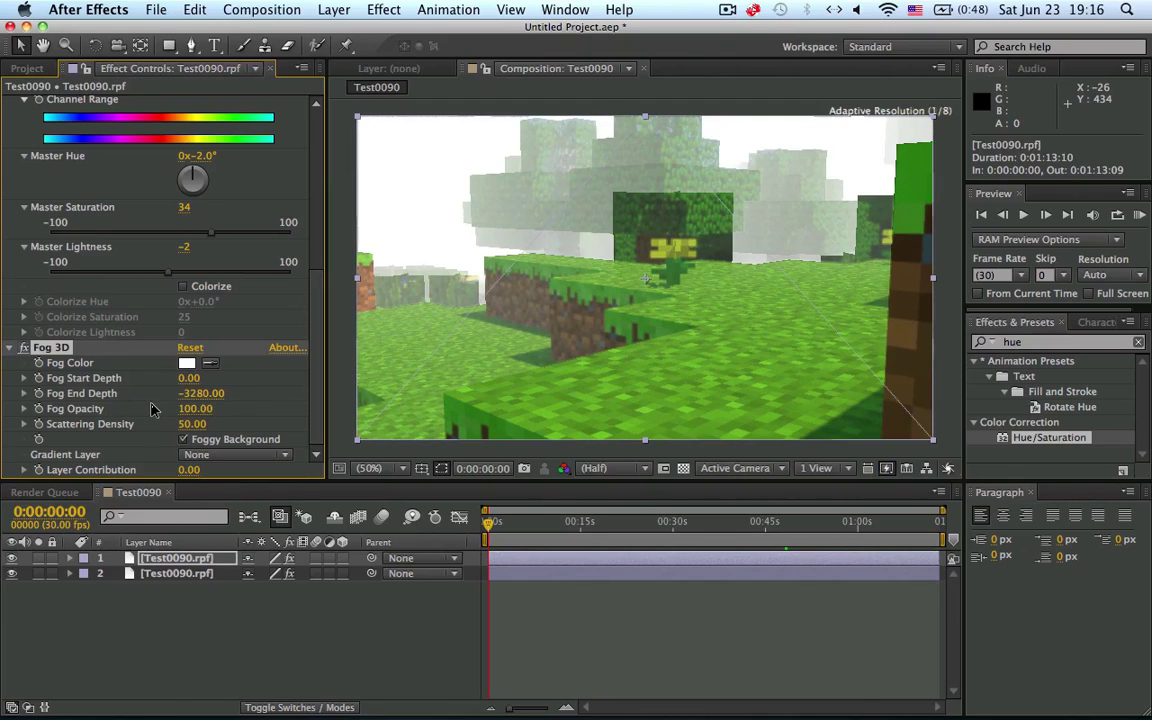
# Set the Fog 3D effect's Fog End Depth to -5880 on the upper Test0090.rpf layer
pyautogui.moveTo(211, 393); pyautogui.dragTo(141, 397)
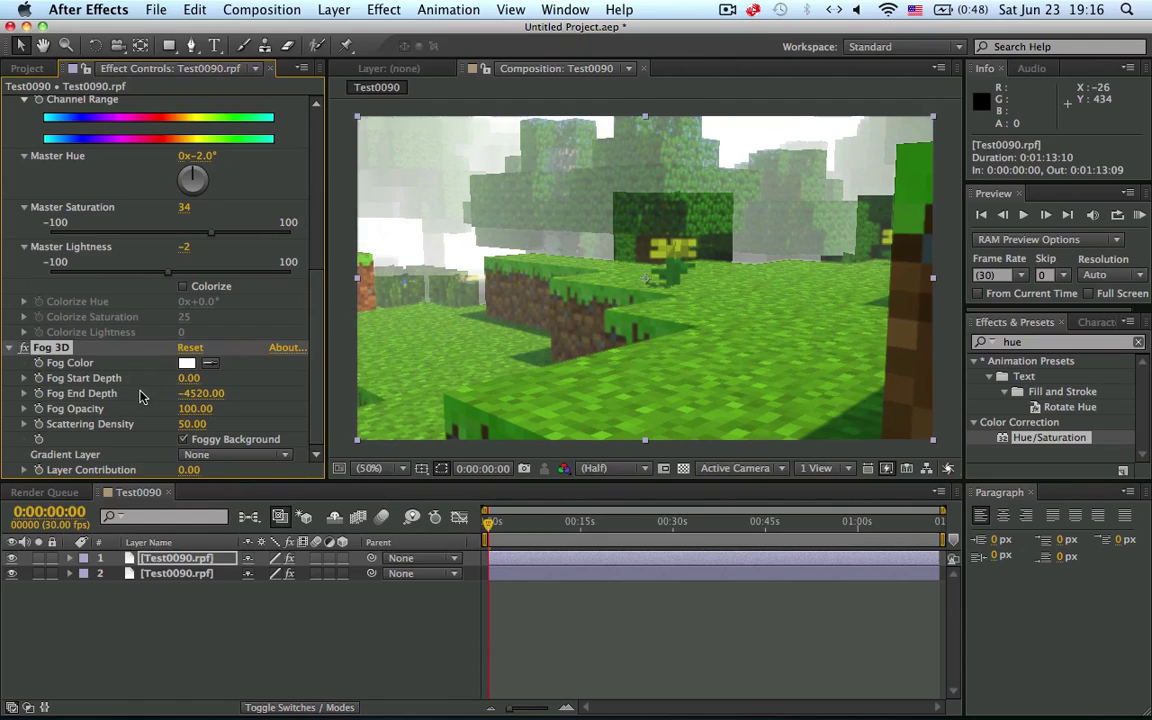
pyautogui.moveTo(221, 391)
pyautogui.mouseDown()
pyautogui.moveTo(161, 386)
pyautogui.moveTo(203, 396)
pyautogui.mouseUp()
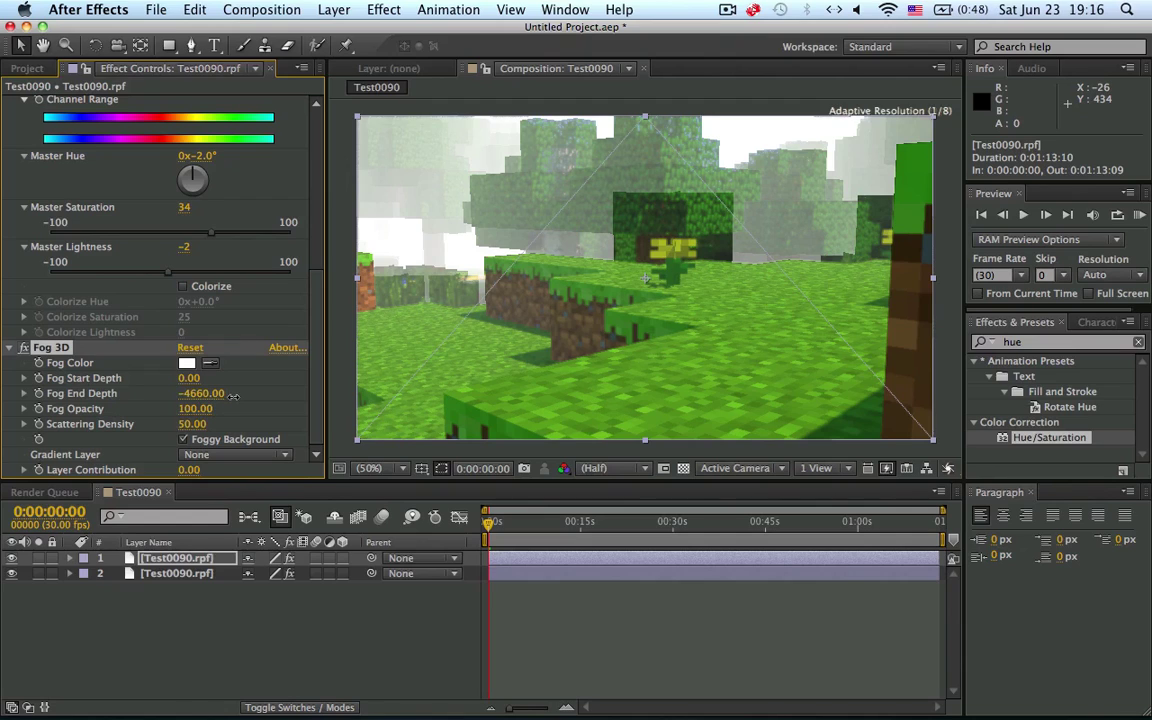
pyautogui.moveTo(227, 400); pyautogui.dragTo(133, 401)
pyautogui.moveTo(162, 405); pyautogui.dragTo(203, 410)
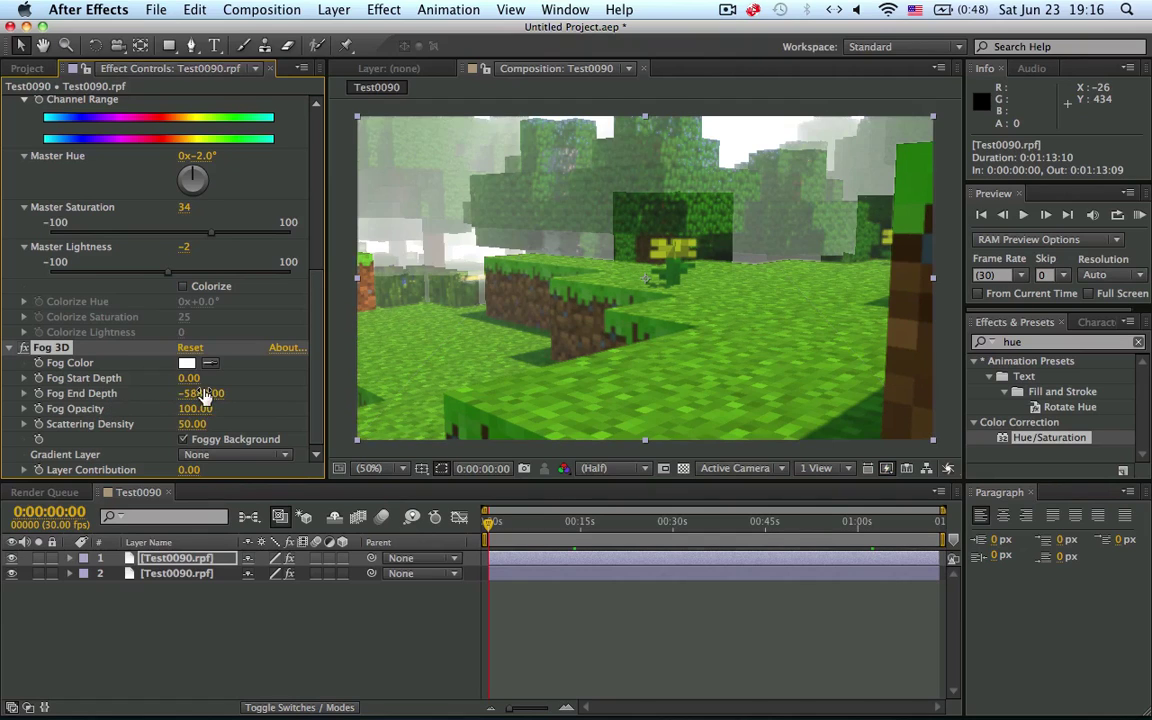
# Try a Fog End Depth of -9000 for the Fog 3D effect, and undo the change
pyautogui.click(201, 394)
pyautogui.write('-900')
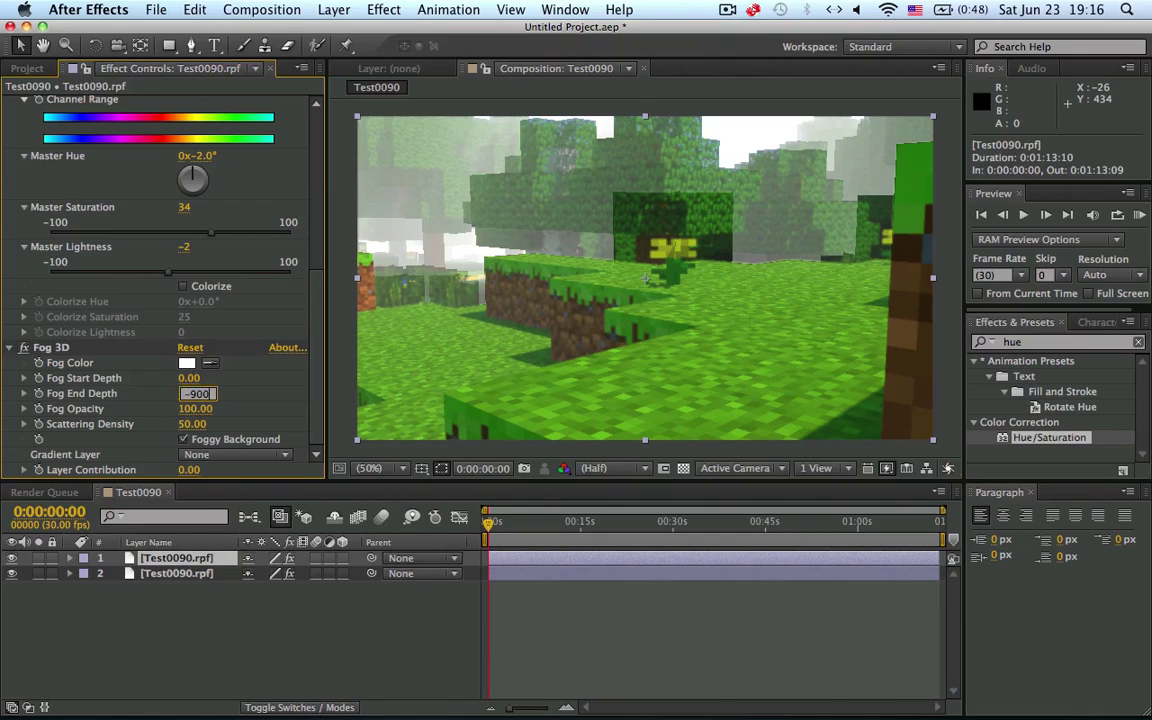
pyautogui.write('0')
pyautogui.press('Return')
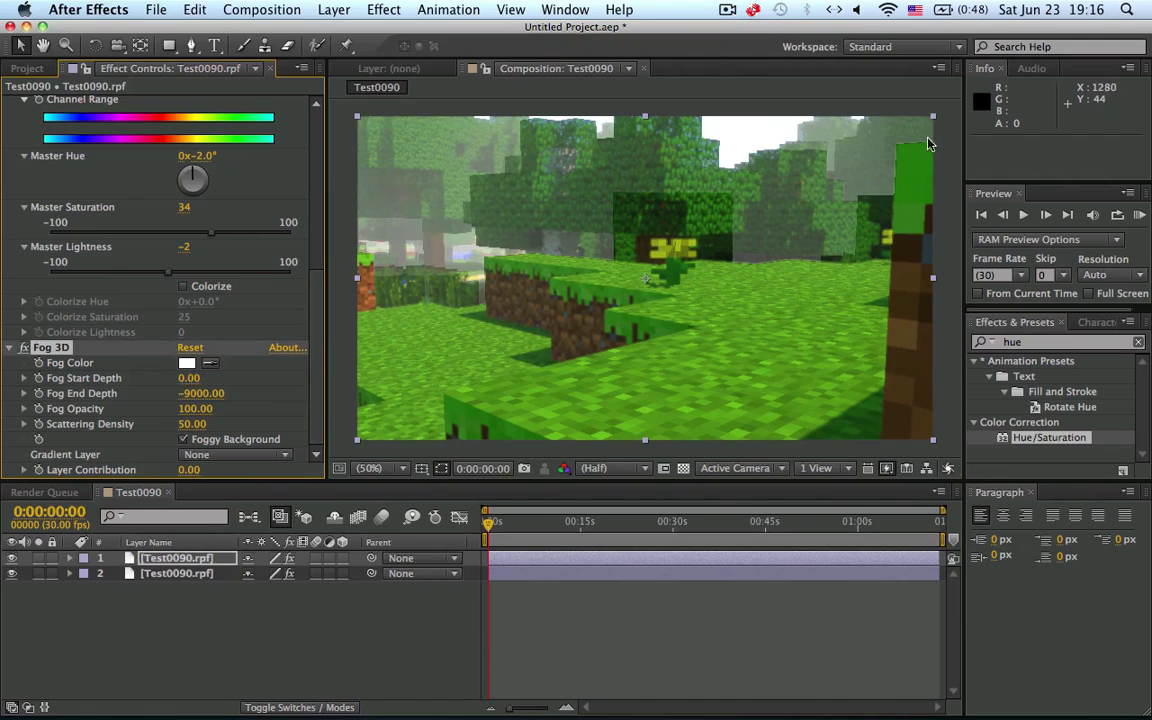
pyautogui.click(788, 226)
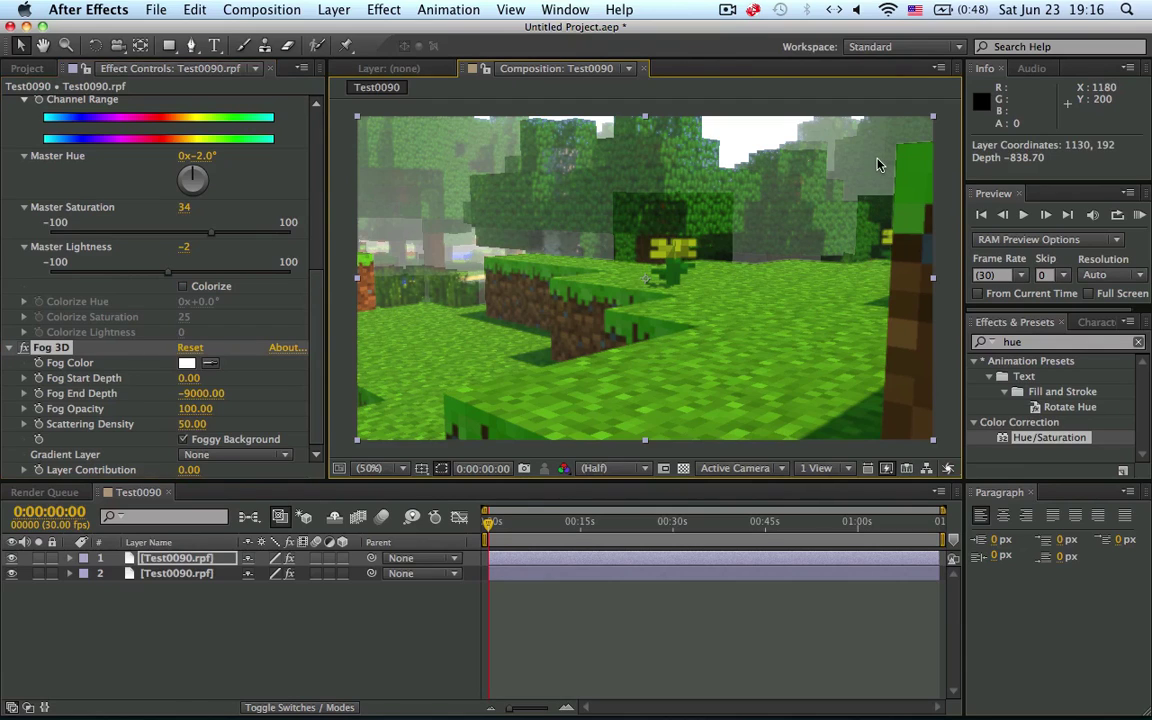
pyautogui.press(',')
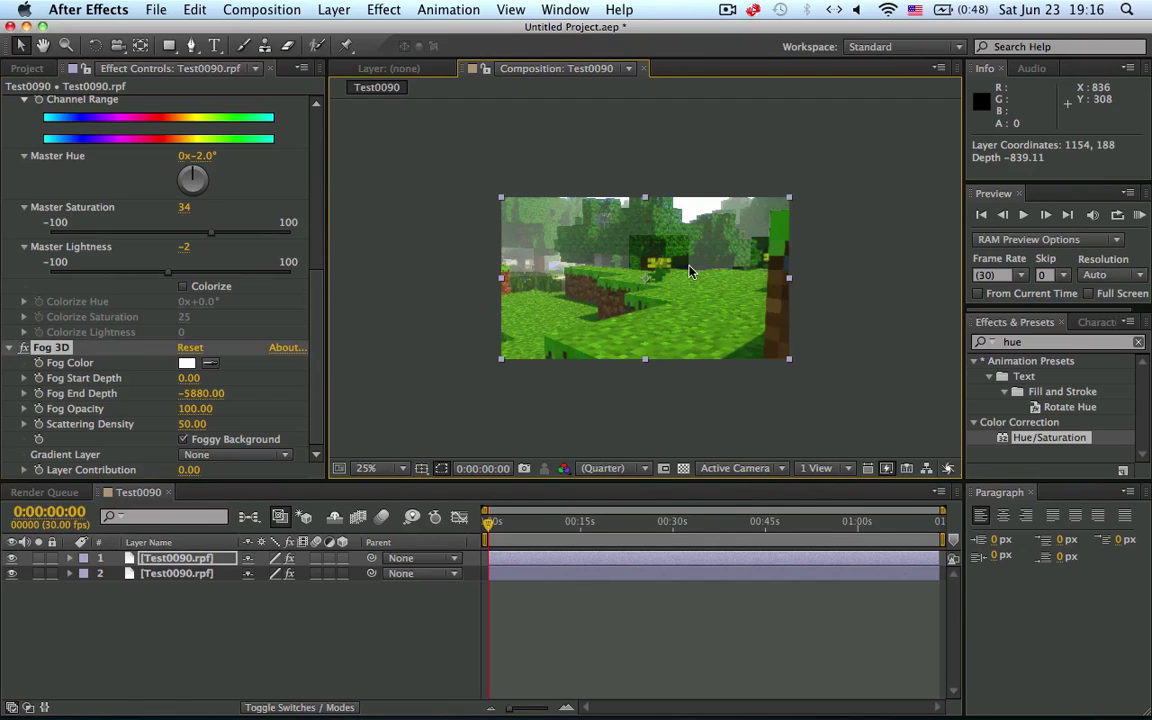
pyautogui.press('super+z')
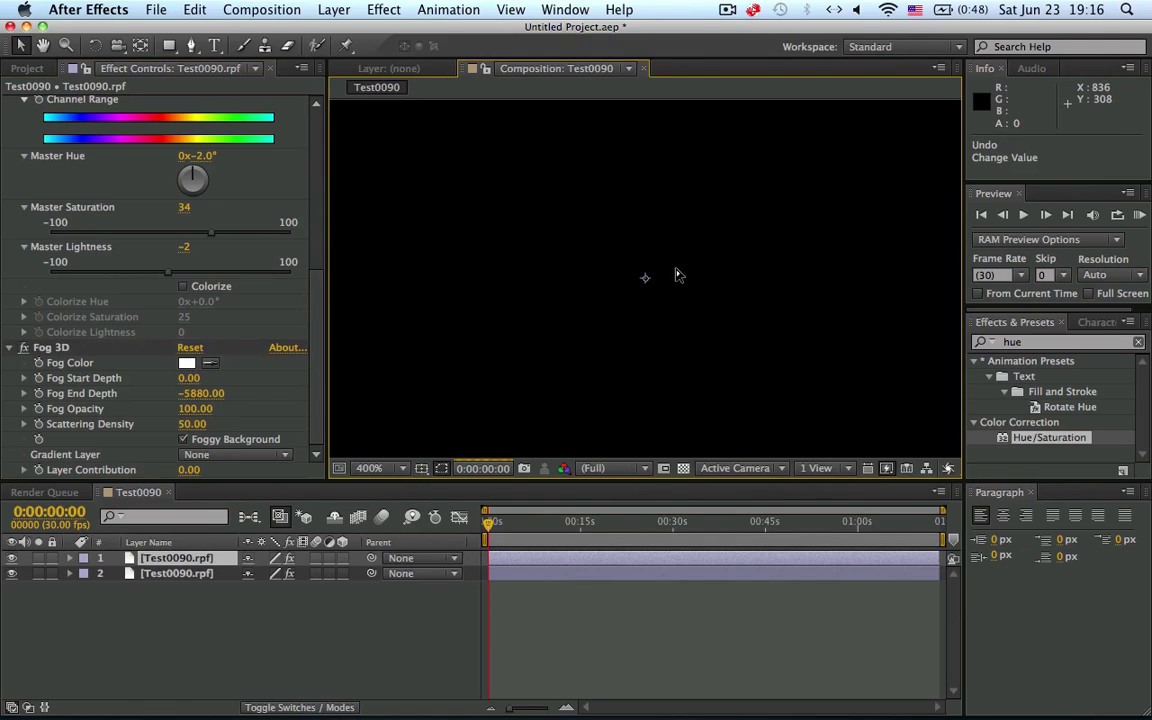
pyautogui.press('.')
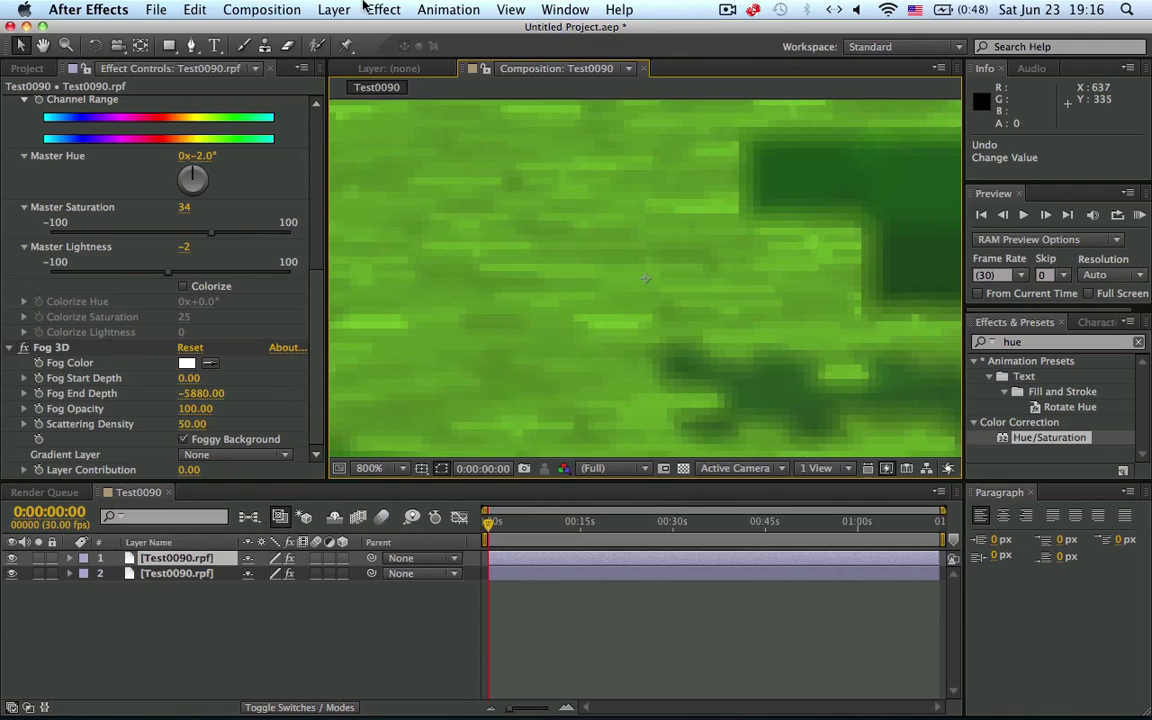
# Save the current frame as the Photoshop file Test0090 (0.00.00.00) on the Desktop and render it from the queue
pyautogui.click(331, 8)
pyautogui.moveTo(298, 8)
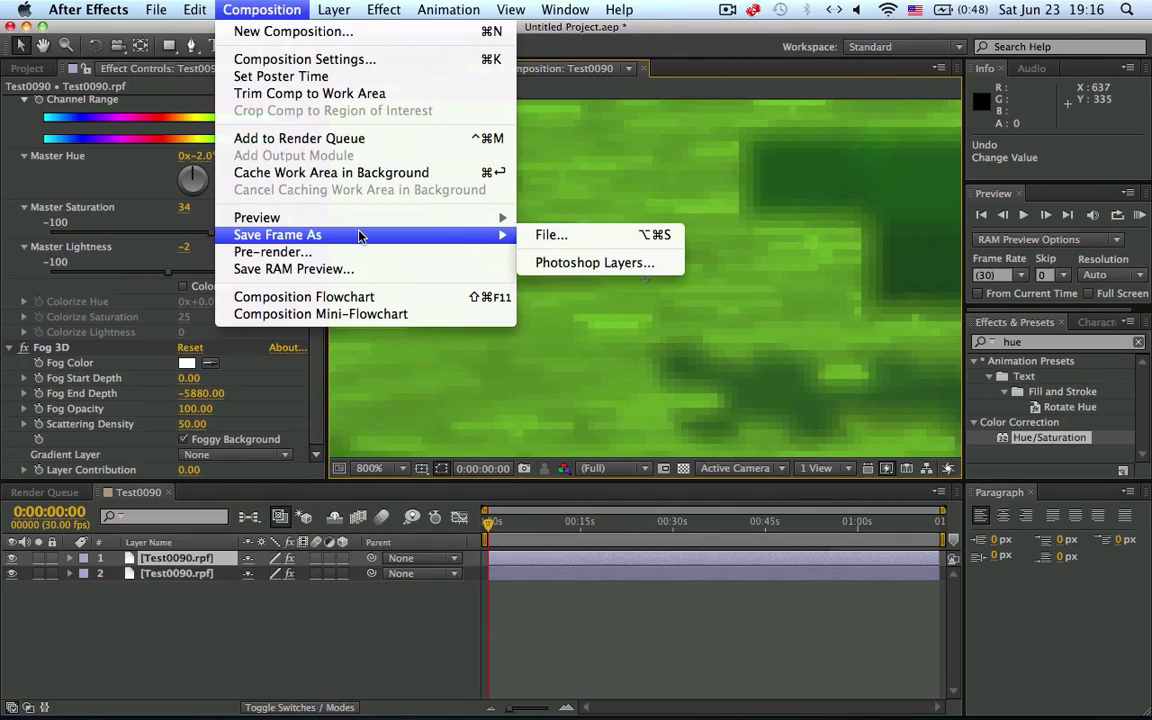
pyautogui.moveTo(340, 216)
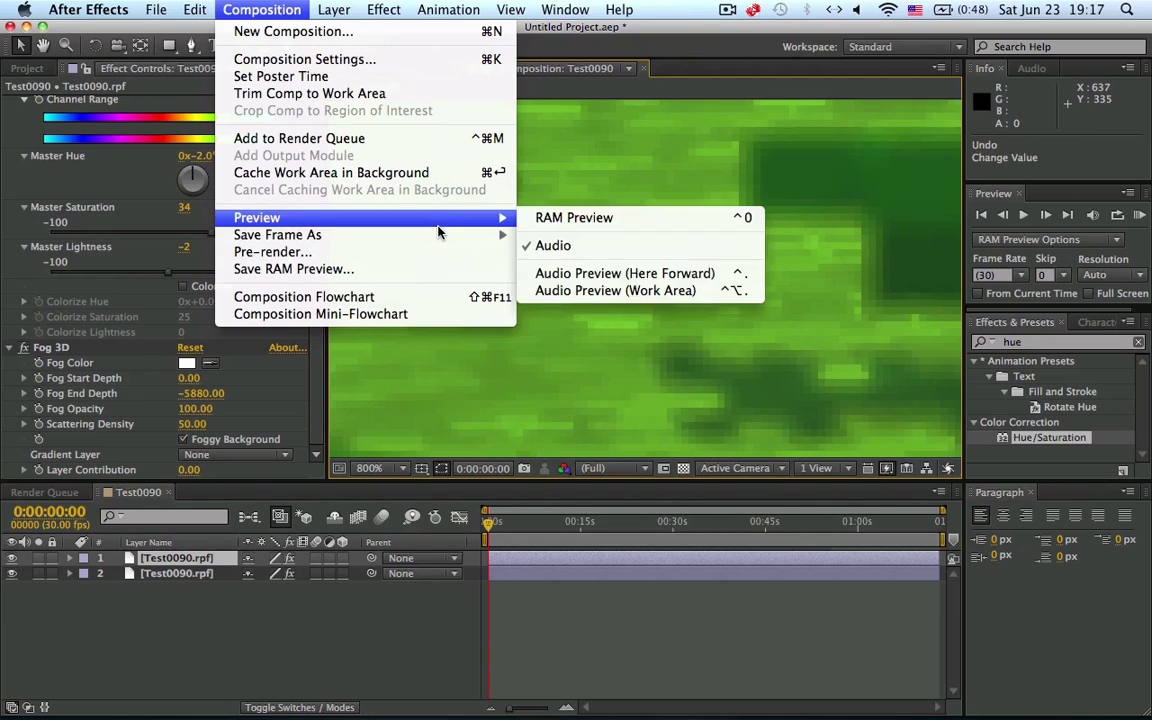
pyautogui.moveTo(422, 235)
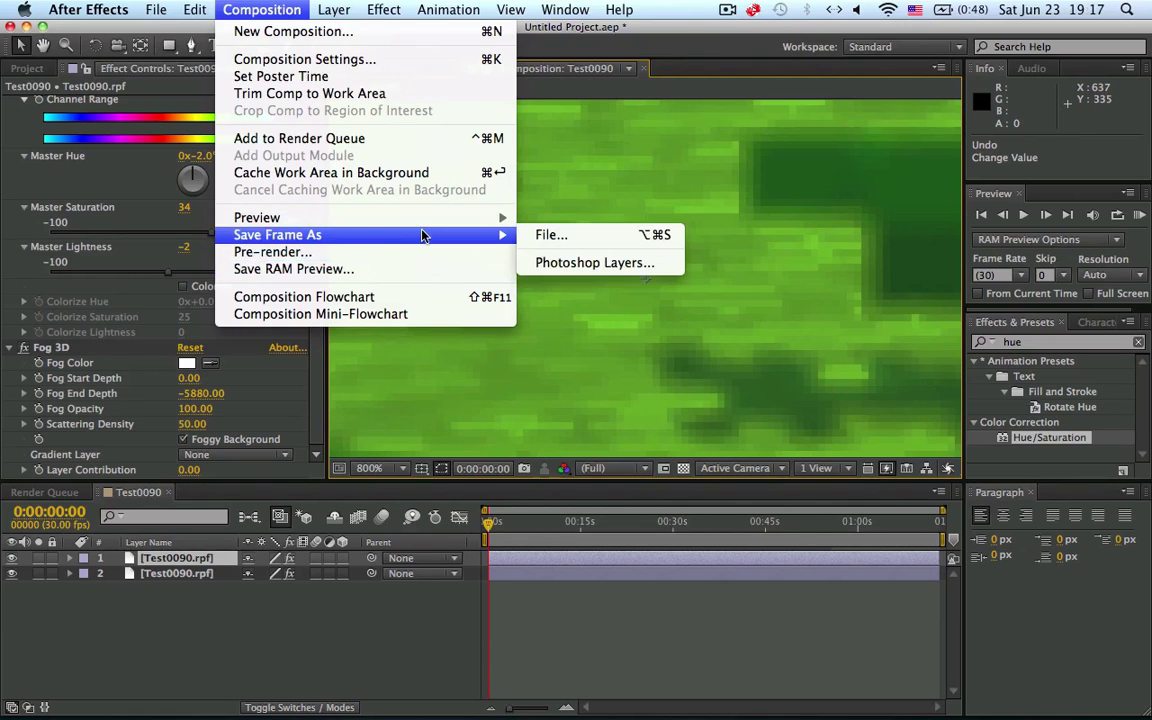
pyautogui.click(586, 239)
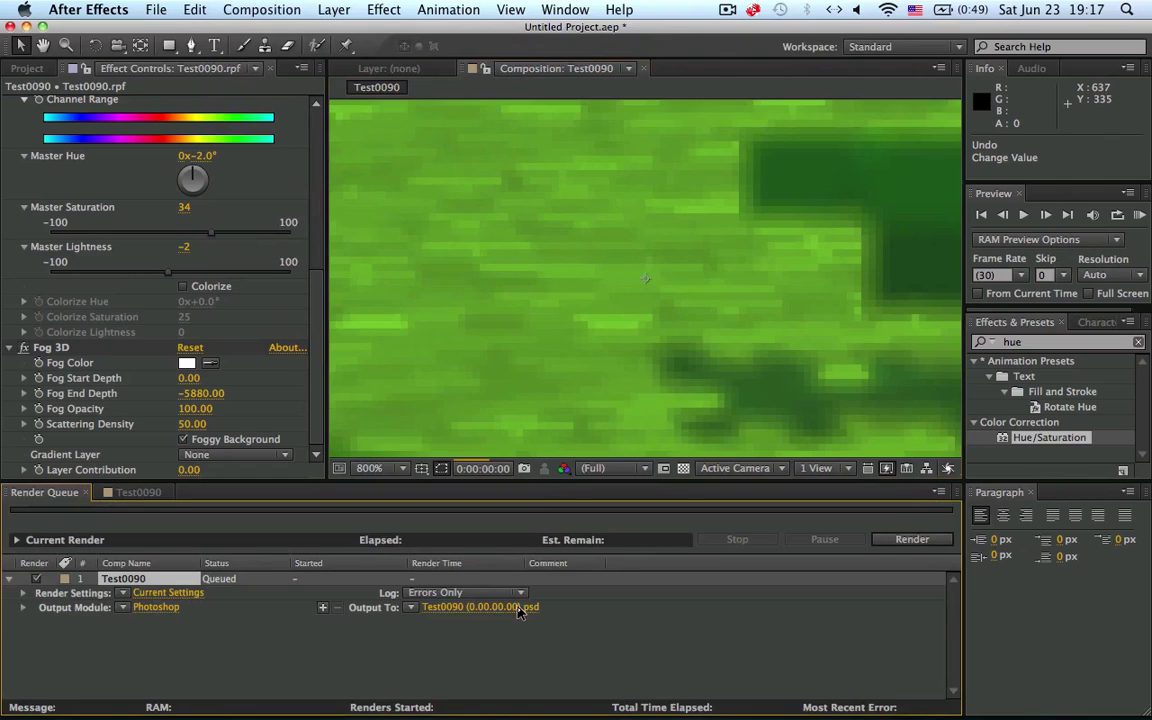
pyautogui.click(452, 607)
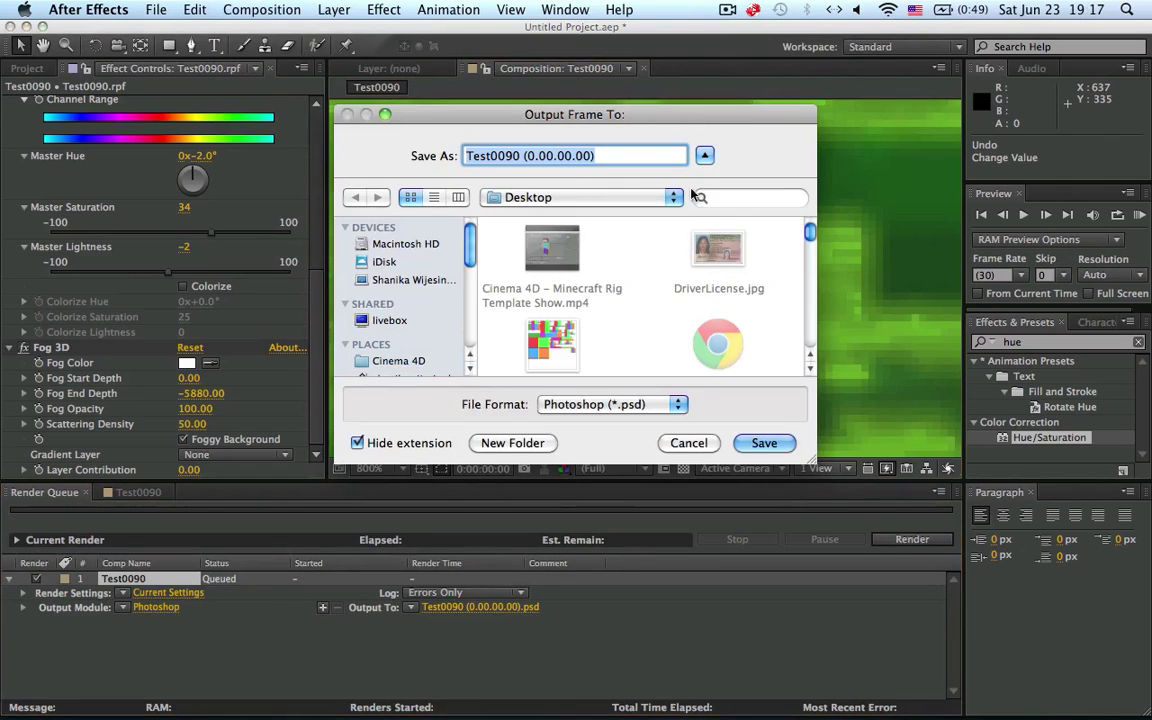
pyautogui.click(765, 442)
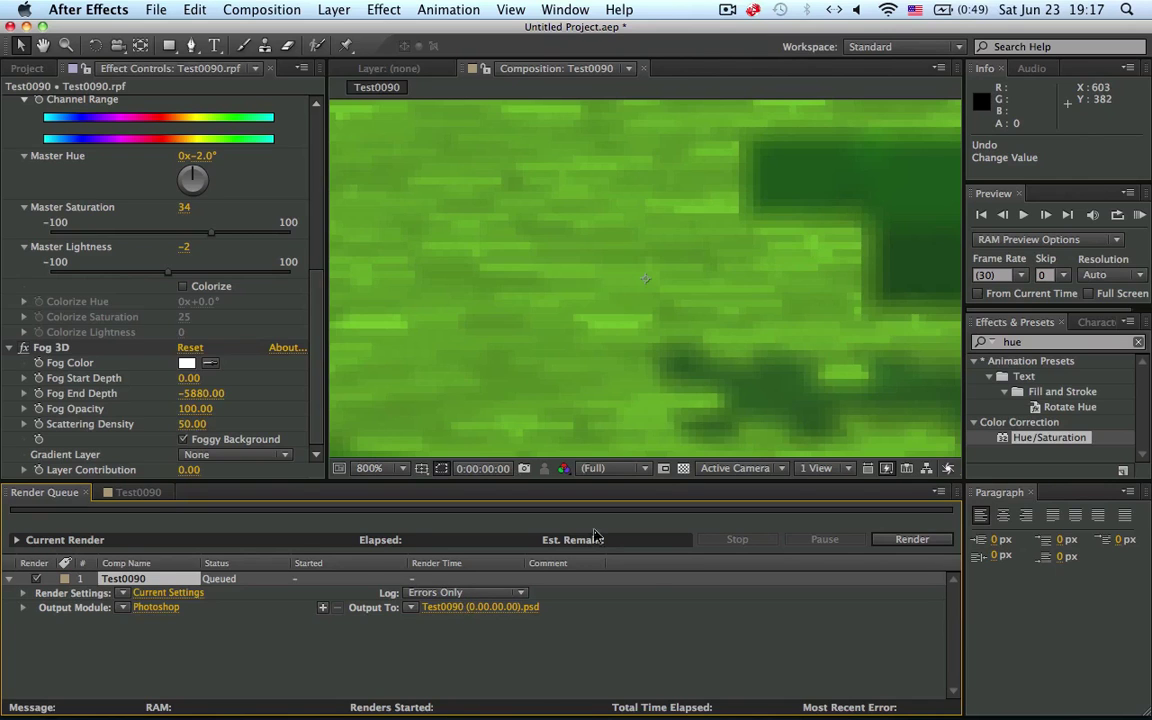
pyautogui.click(911, 540)
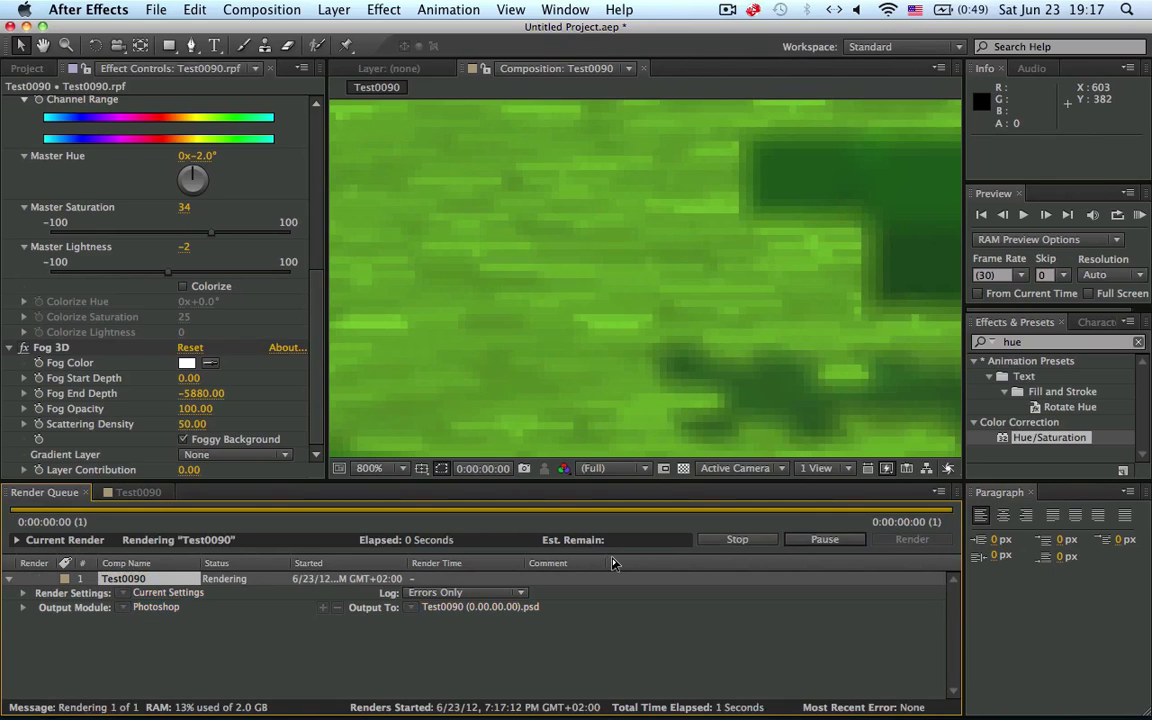
# Rename the rendered PSD on the desktop to Test0090 (0.00.00.00).jpeg, accepting the new .jpeg extension
pyautogui.press('F11')
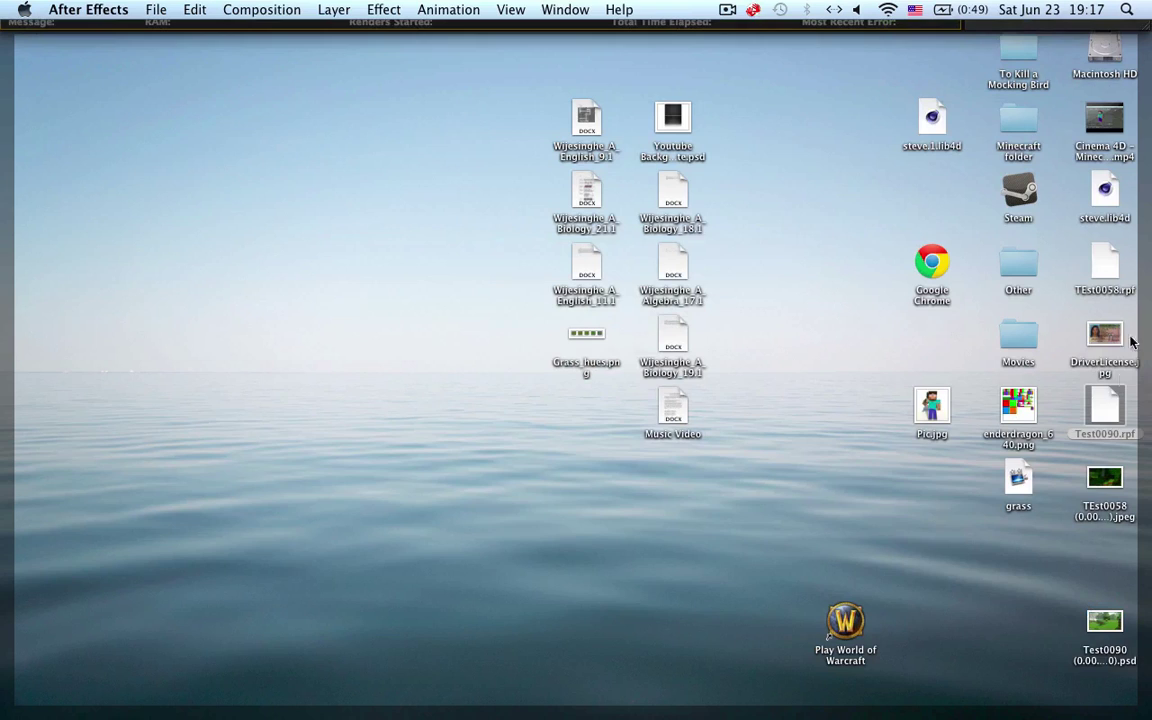
pyautogui.click(1104, 410)
pyautogui.click(1110, 620)
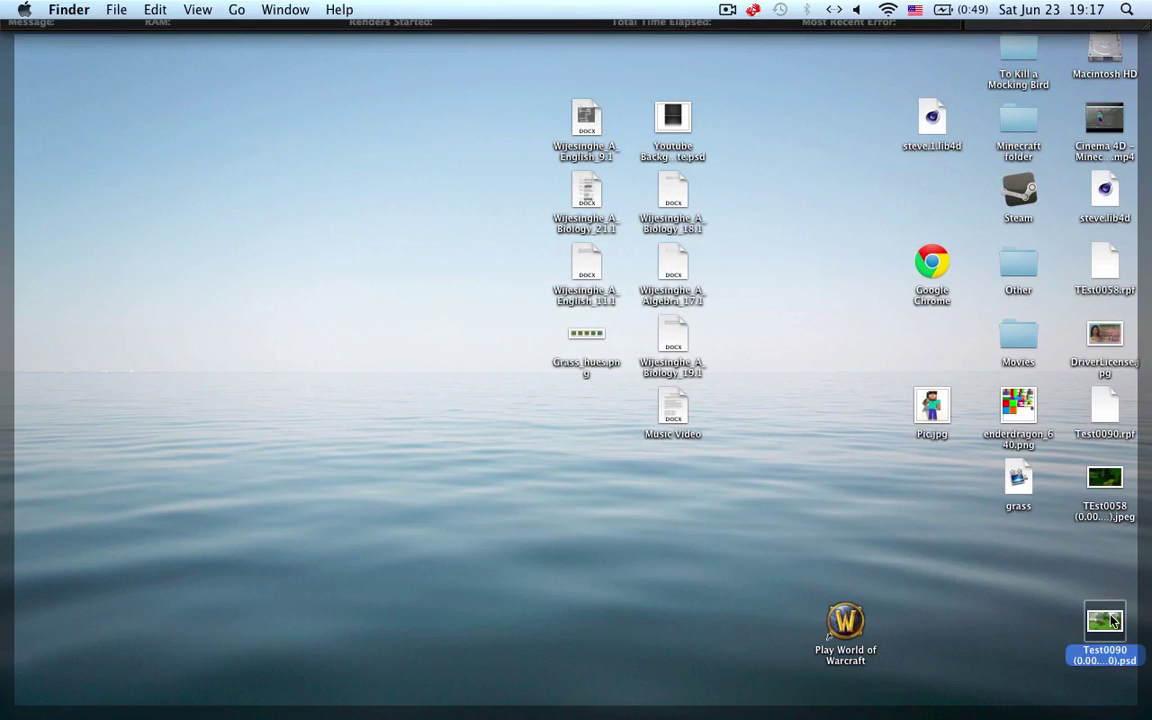
pyautogui.press('Return')
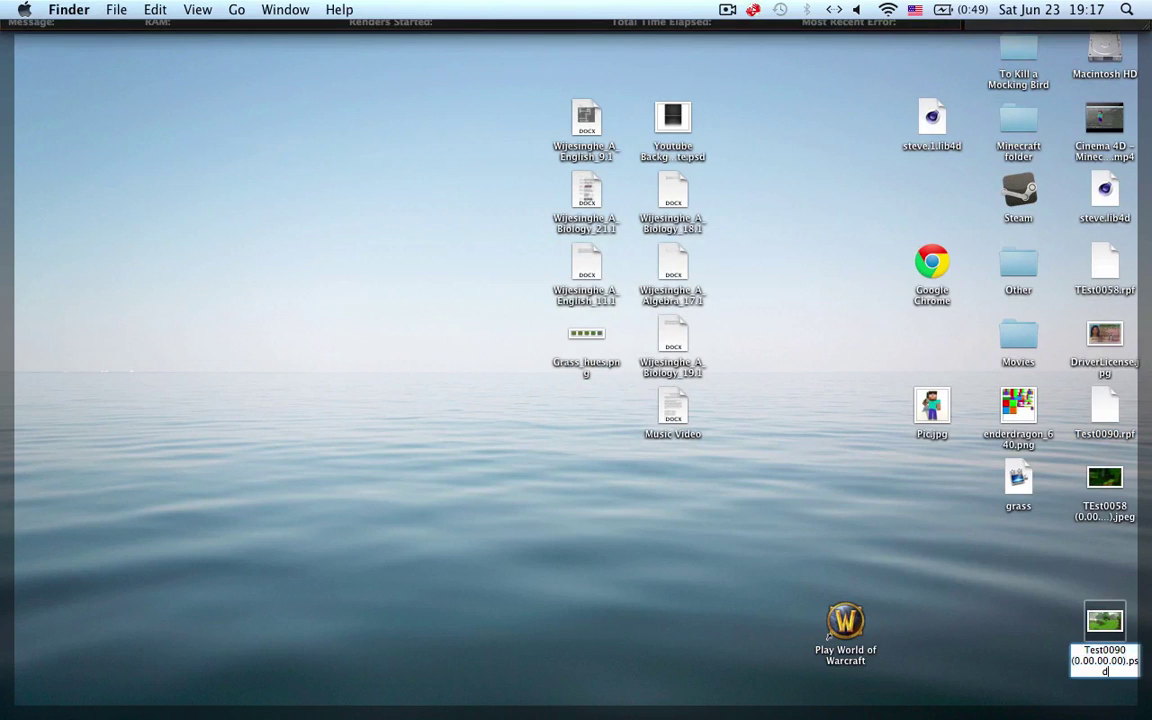
pyautogui.press('BackSpace')
pyautogui.press('BackSpace')
pyautogui.press('BackSpace')
pyautogui.press('BackSpace')
pyautogui.write('.j')
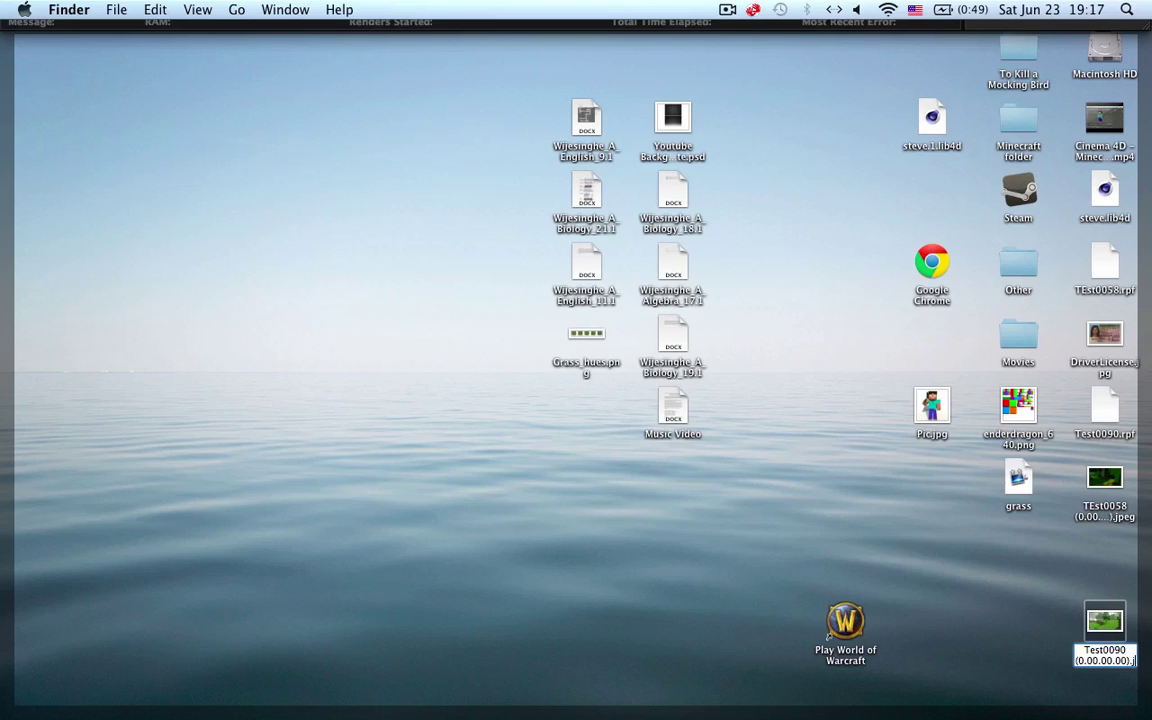
pyautogui.write('peg')
pyautogui.press('Return')
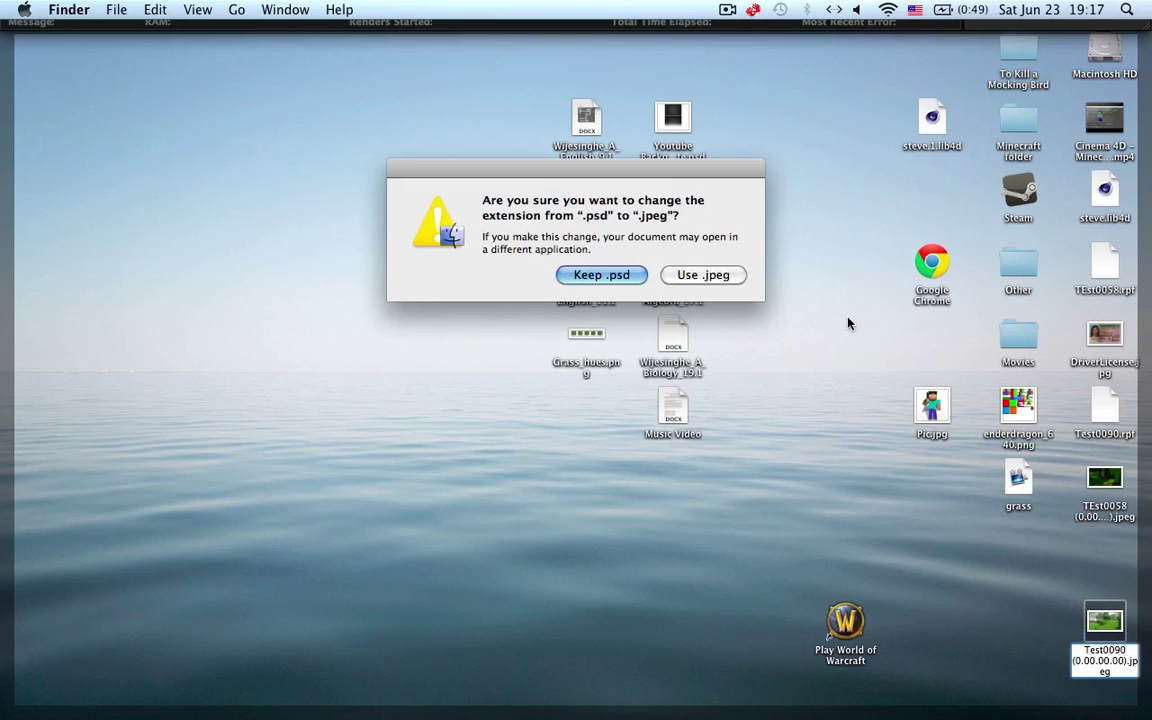
pyautogui.click(678, 276)
# Move the renamed JPEG to a free spot on the desktop and open it in Preview to view the rendered frame
pyautogui.moveTo(1107, 624); pyautogui.dragTo(830, 473)
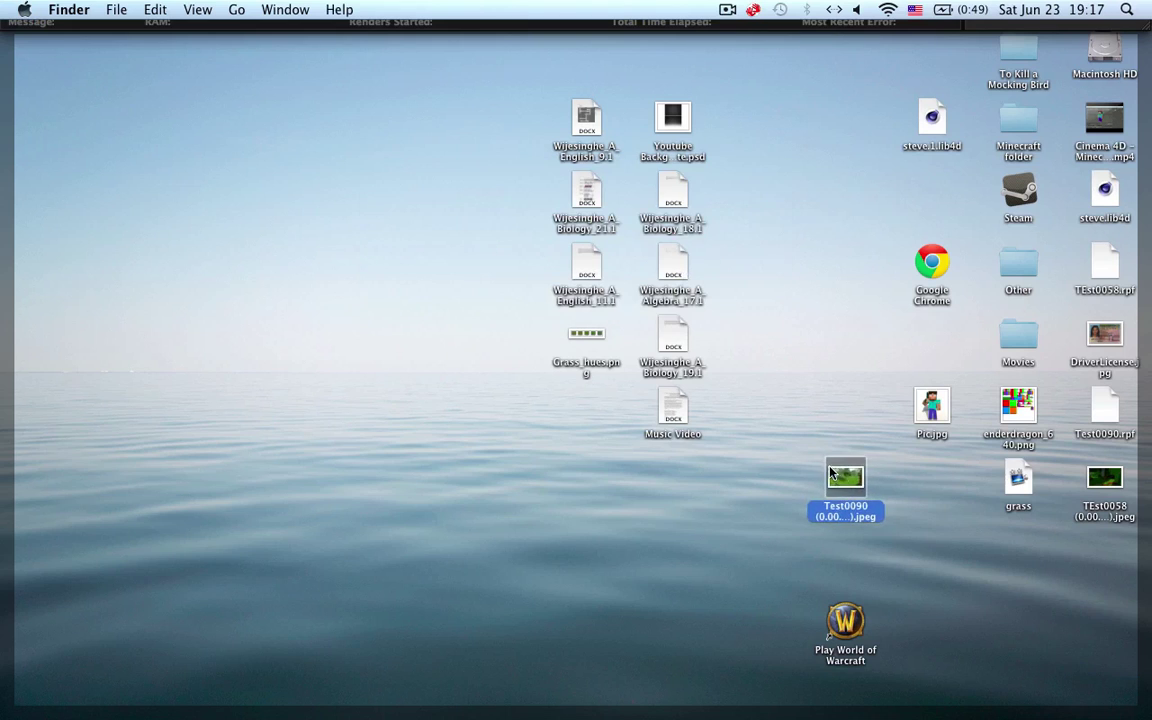
pyautogui.doubleClick(847, 481)
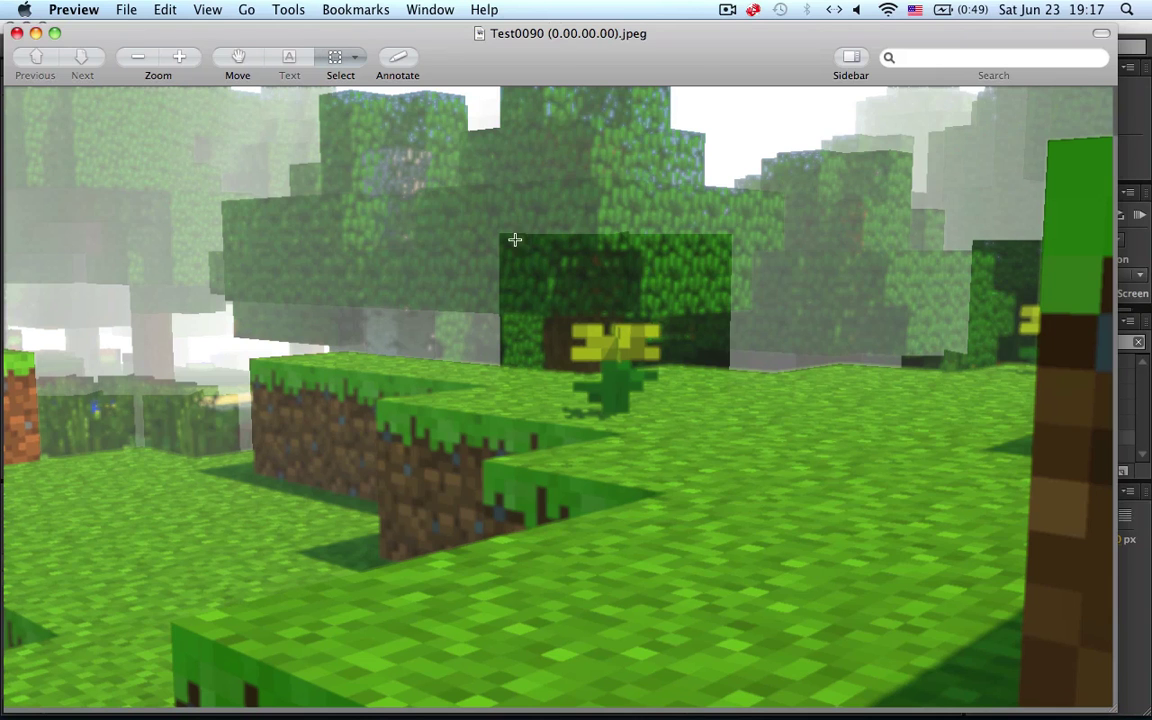
pyautogui.moveTo(514, 239); pyautogui.dragTo(745, 398)
pyautogui.moveTo(815, 288); pyautogui.dragTo(816, 289)
# Switch to Cinema 4D and select the Dandelion object to examine its crossed planes against the grass from a closer angle
pyautogui.press('F3')
pyautogui.click(856, 150)
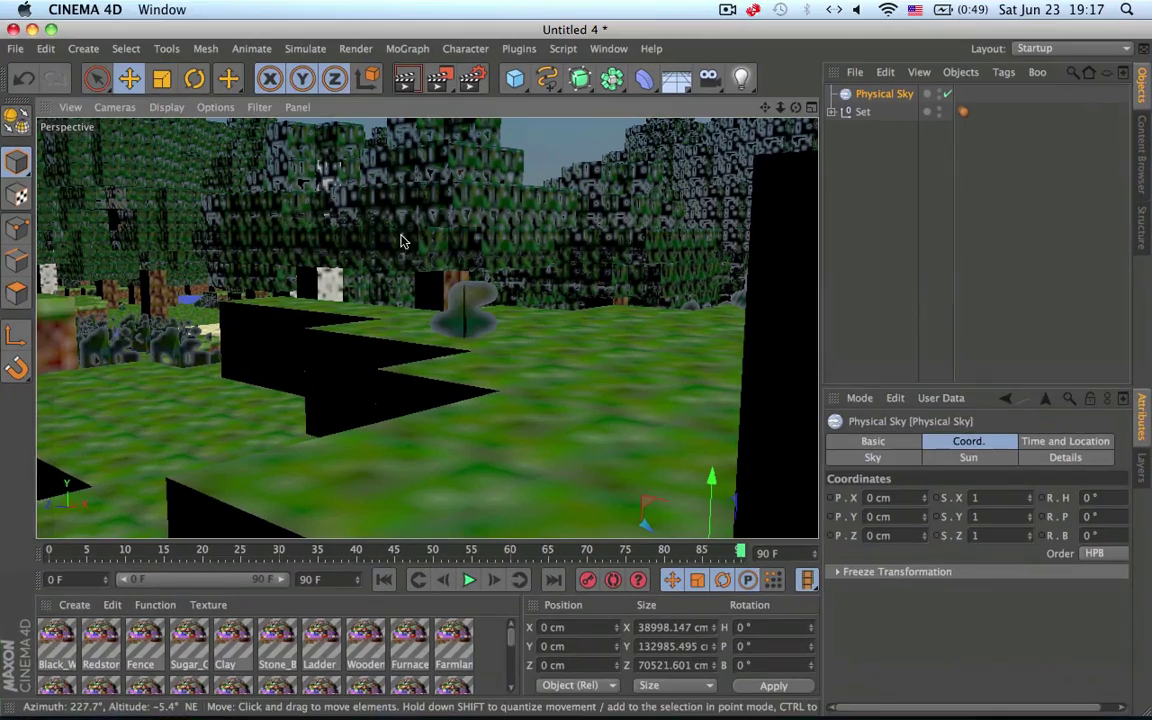
pyautogui.click(468, 298)
pyautogui.keyDown('alt'); pyautogui.moveTo(505, 263); pyautogui.dragTo(543, 409); pyautogui.keyUp('alt')
pyautogui.keyDown('alt'); pyautogui.moveTo(400, 292); pyautogui.dragTo(504, 318); pyautogui.keyUp('alt')
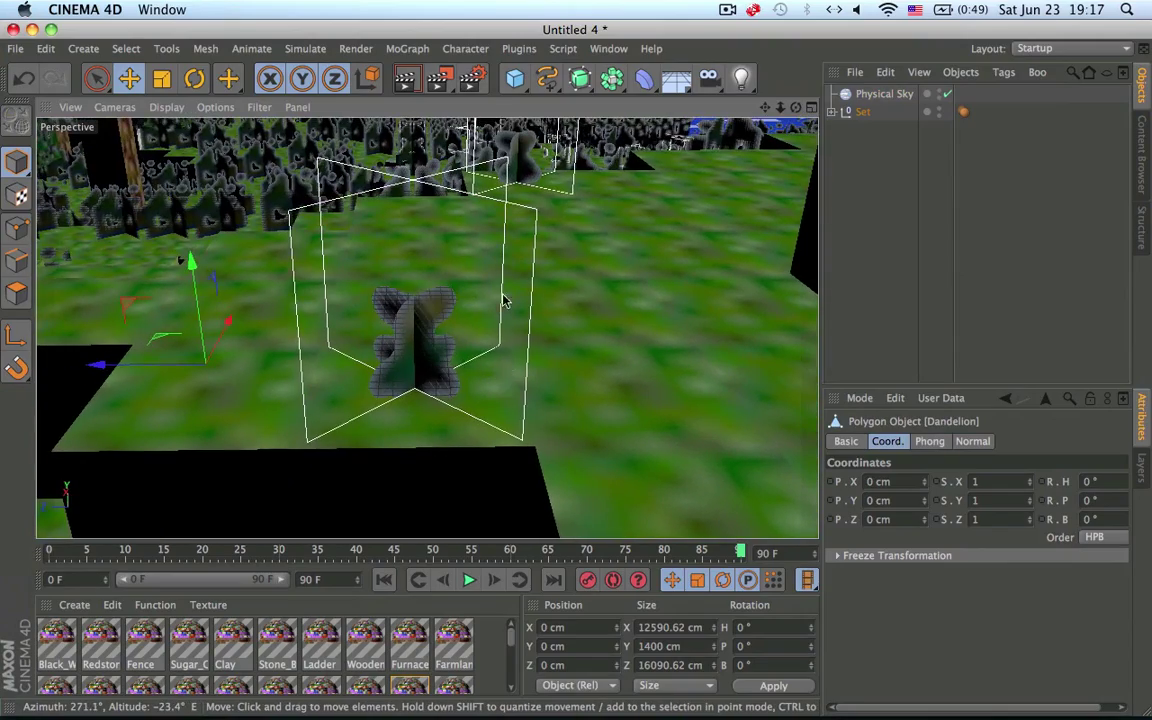
pyautogui.click(516, 277)
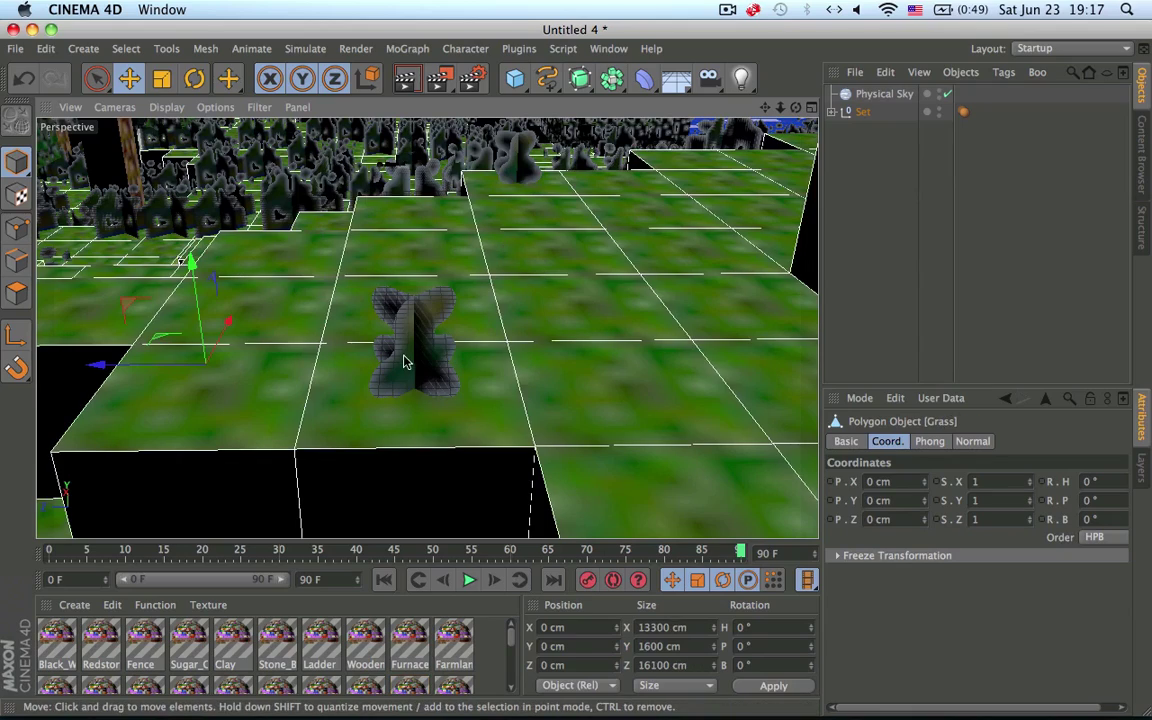
pyautogui.click(405, 362)
# Switch back to Preview and enlarge the rendered image's window to fill the screen
pyautogui.press('F9')
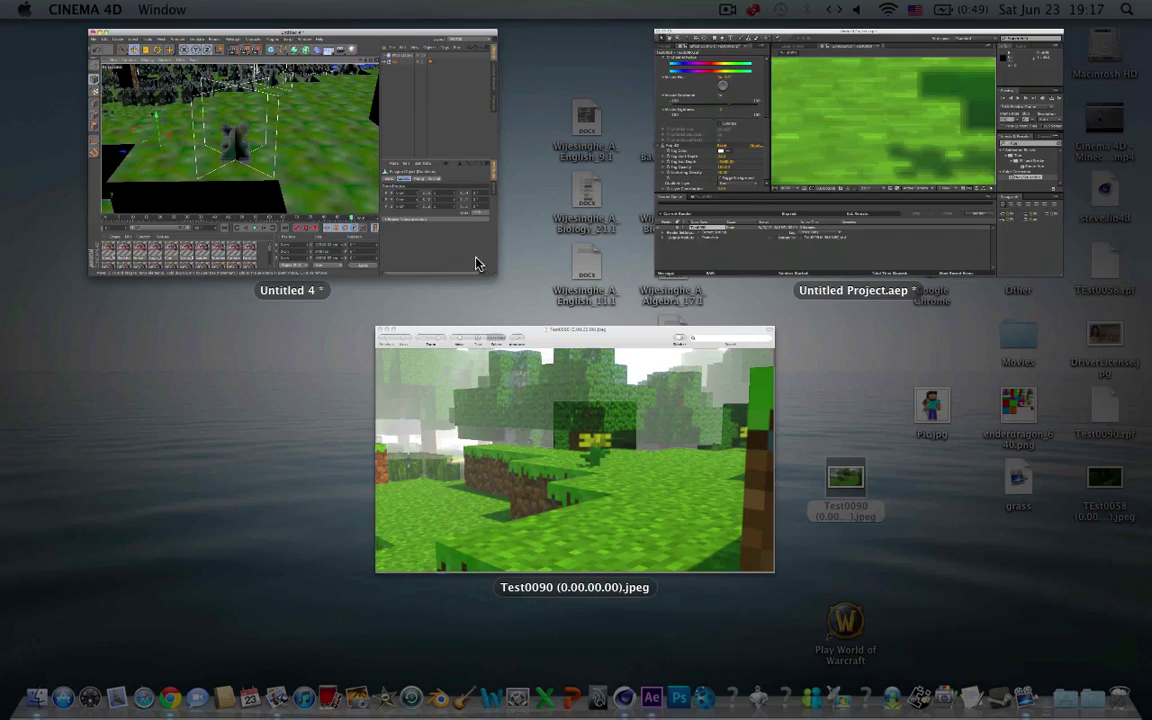
pyautogui.click(617, 369)
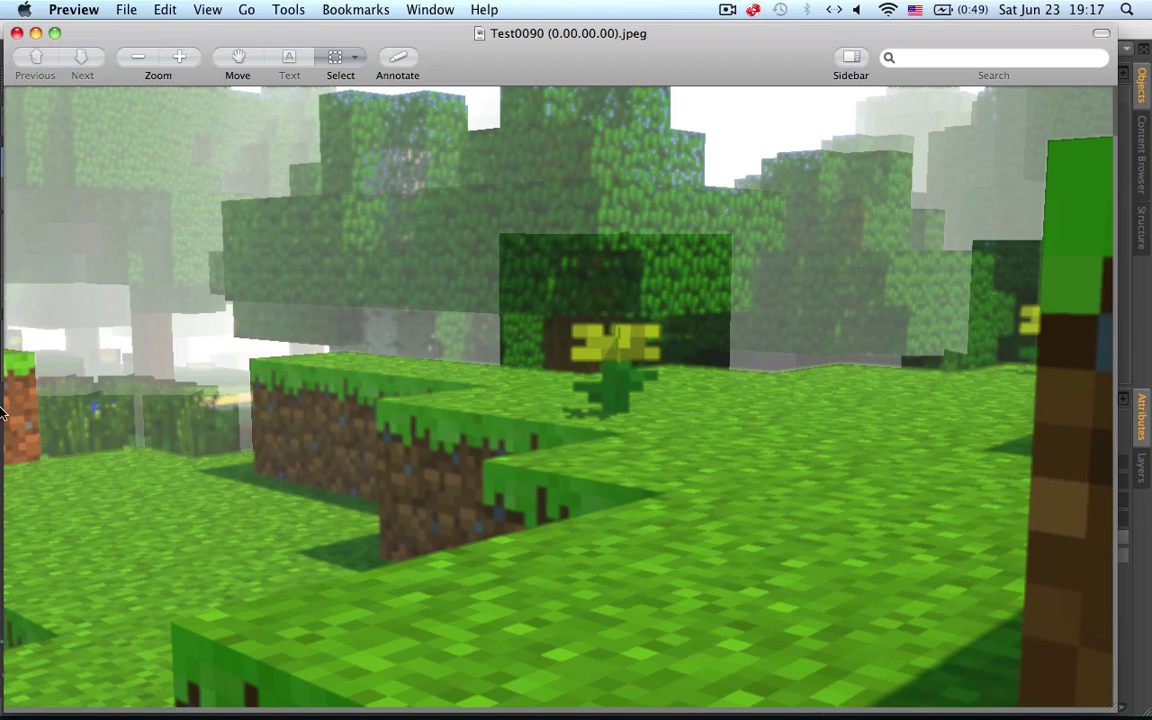
pyautogui.moveTo(104, 57); pyautogui.dragTo(108, 31)
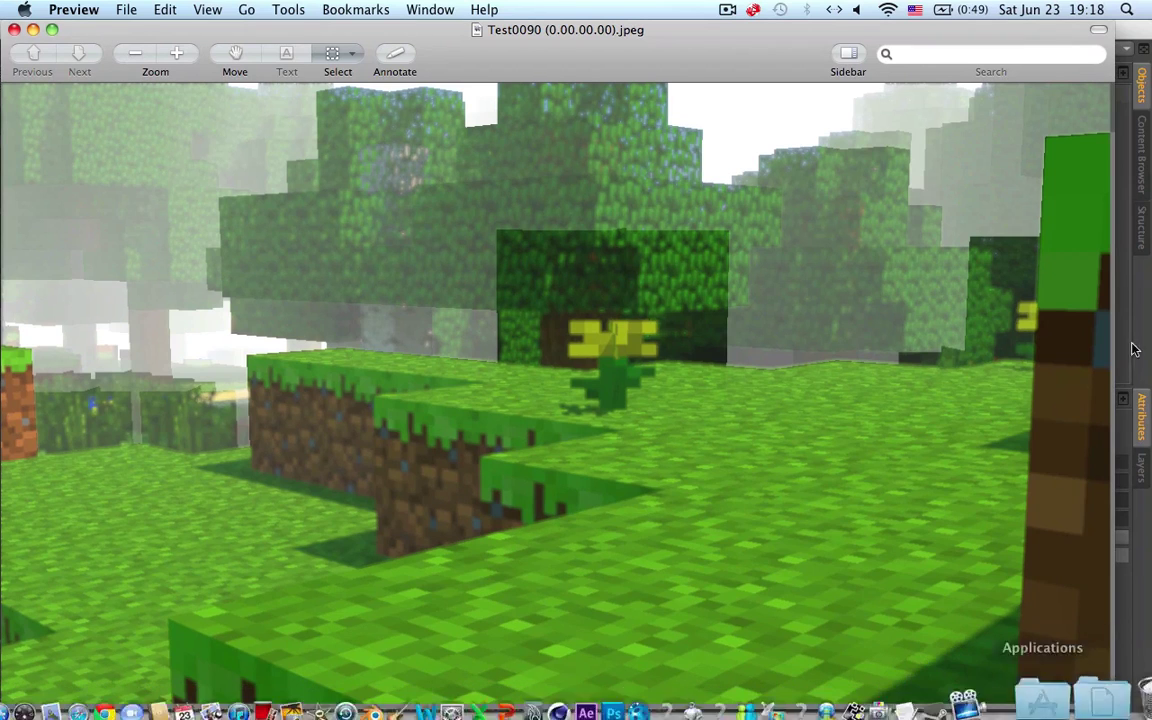
pyautogui.moveTo(1112, 698); pyautogui.dragTo(1138, 710)
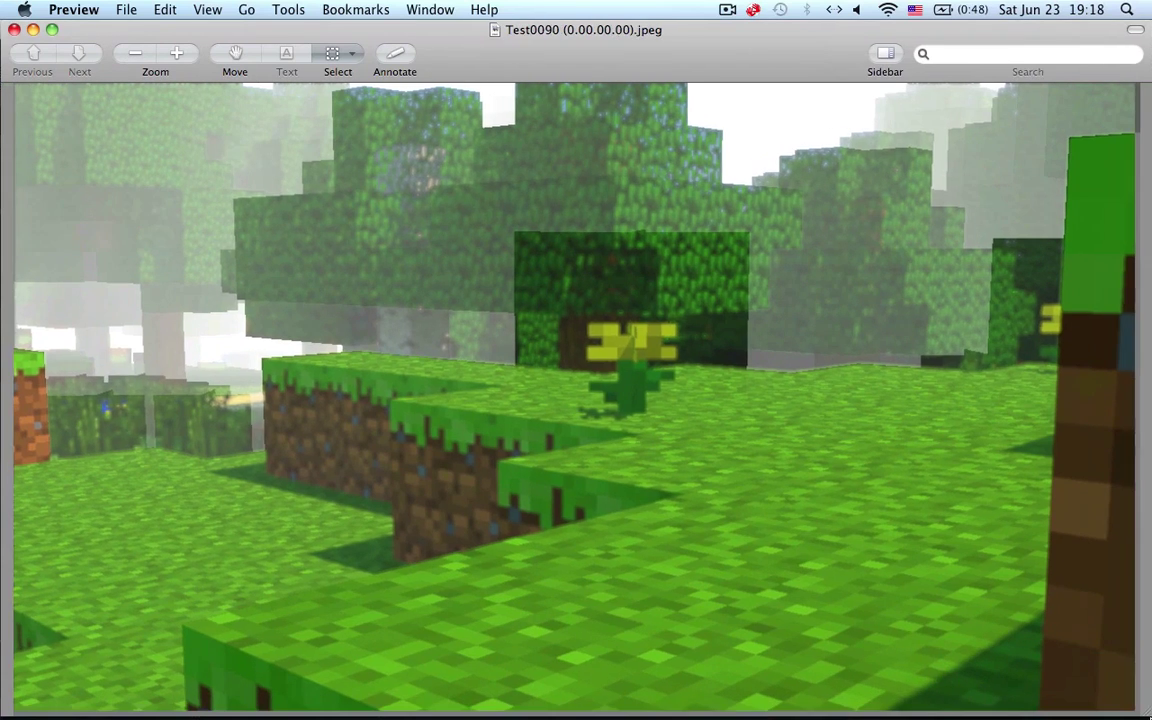
pyautogui.moveTo(724, 30)
pyautogui.mouseDown()
pyautogui.moveTo(835, 342)
pyautogui.moveTo(755, 500)
pyautogui.moveTo(722, 249)
pyautogui.moveTo(716, 7)
pyautogui.mouseUp()
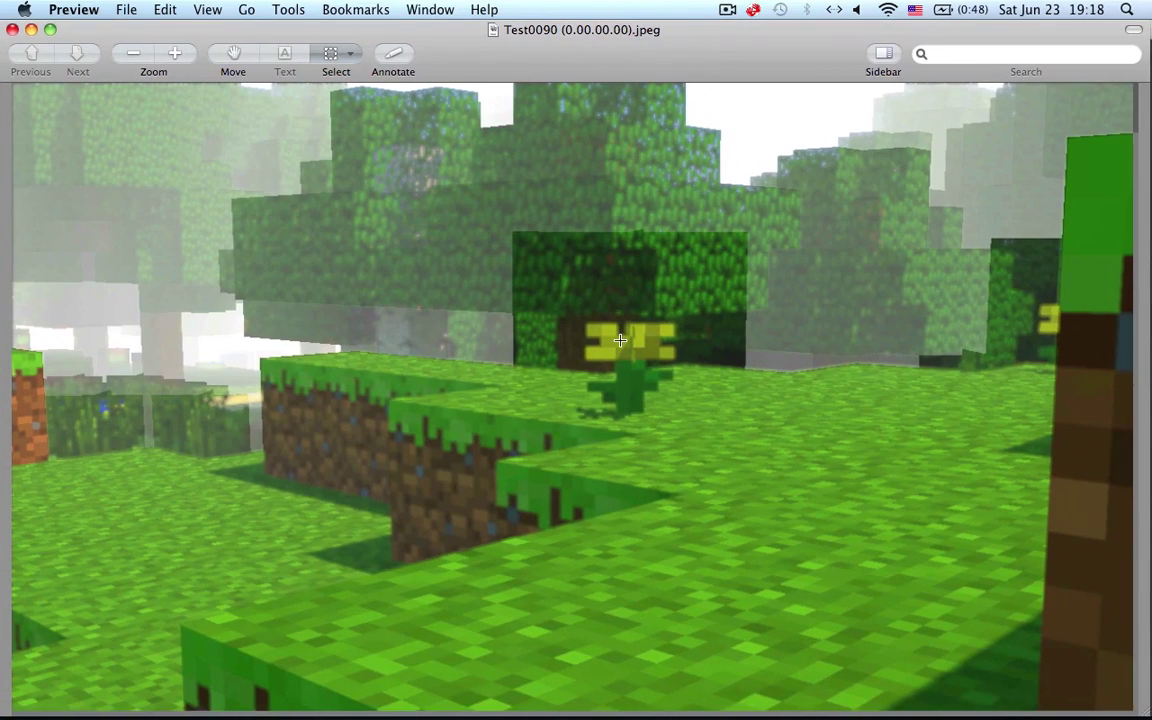
pyautogui.moveTo(934, 120); pyautogui.dragTo(743, 193)
pyautogui.moveTo(941, 211); pyautogui.dragTo(884, 129)
pyautogui.click(922, 228)
pyautogui.moveTo(930, 205); pyautogui.dragTo(3, 33)
pyautogui.moveTo(838, 186); pyautogui.dragTo(775, 84)
pyautogui.click(1128, 247)
pyautogui.moveTo(1129, 248); pyautogui.dragTo(90, 270)
pyautogui.click(28, 136)
pyautogui.moveTo(18, 662); pyautogui.dragTo(1140, 12)
pyautogui.click(727, 9)
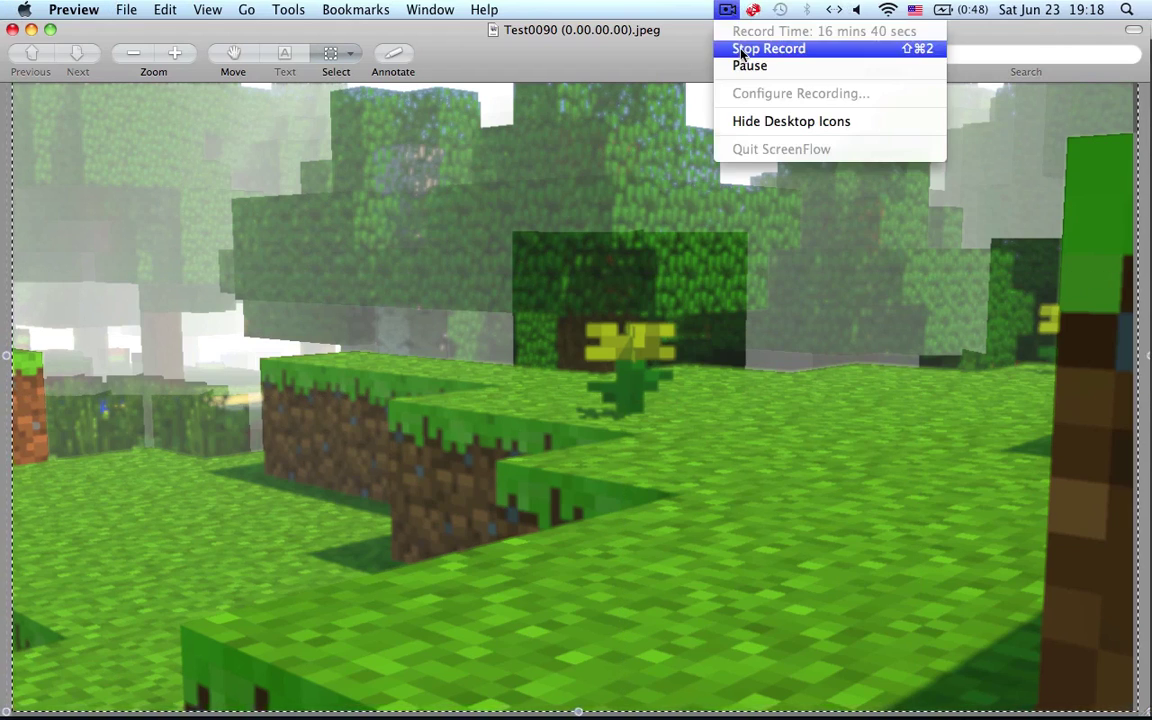